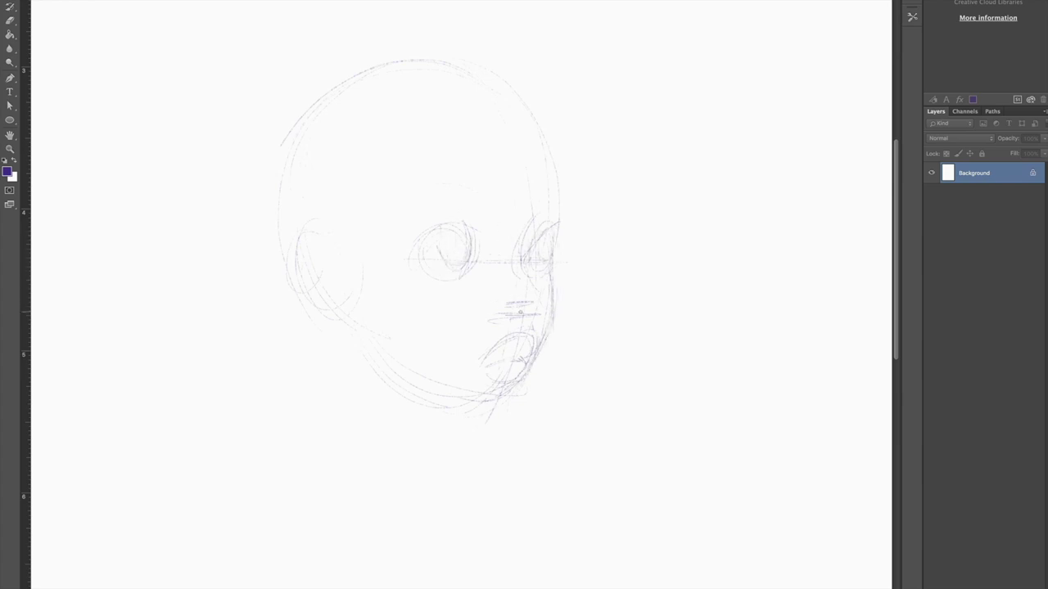
- Sketch loose hair locks over the temple, the side of the head and the back of the head behind the ear
mouse_move(376, 121)
mouse_down()
mouse_move(397, 120)
mouse_move(421, 163)
mouse_up()
drag(316, 124, 291, 168)
drag(358, 165, 338, 203)
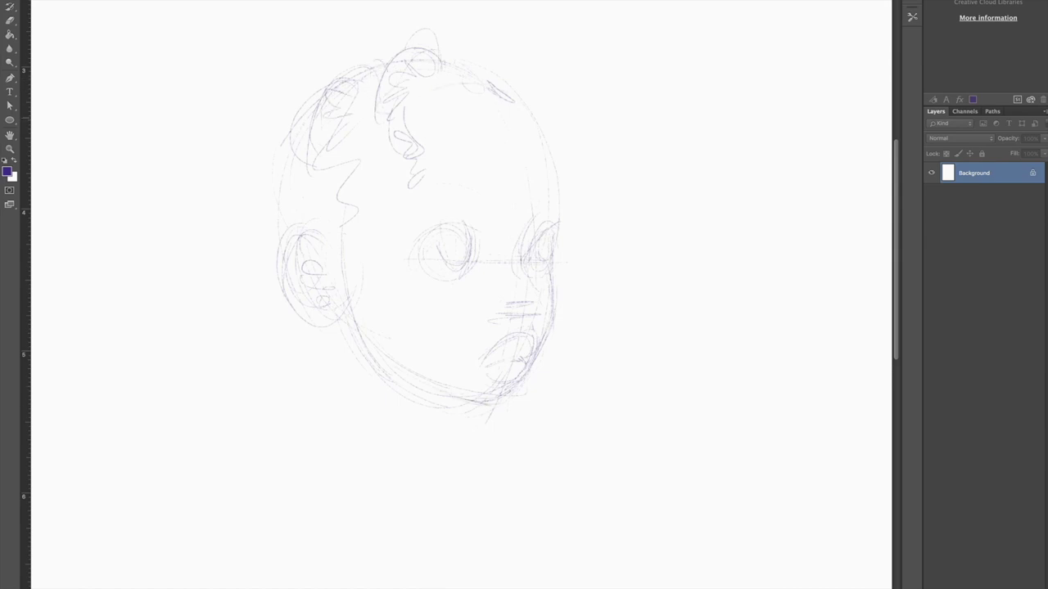
mouse_move(373, 233)
mouse_down()
mouse_move(365, 180)
mouse_move(314, 218)
mouse_up()
drag(300, 144, 267, 268)
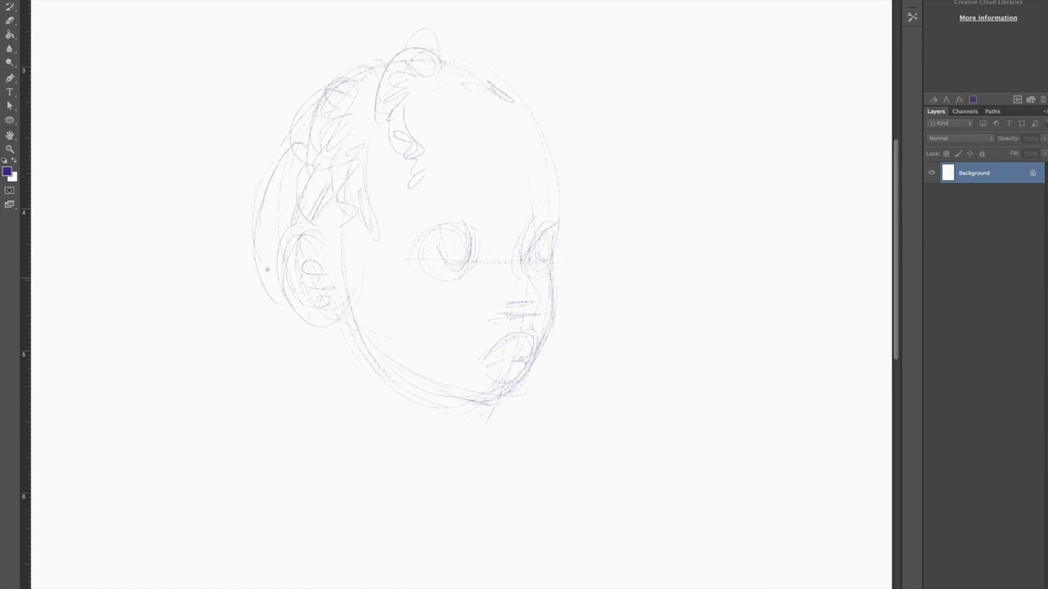
drag(292, 167, 263, 273)
drag(275, 316, 296, 343)
drag(305, 377, 300, 388)
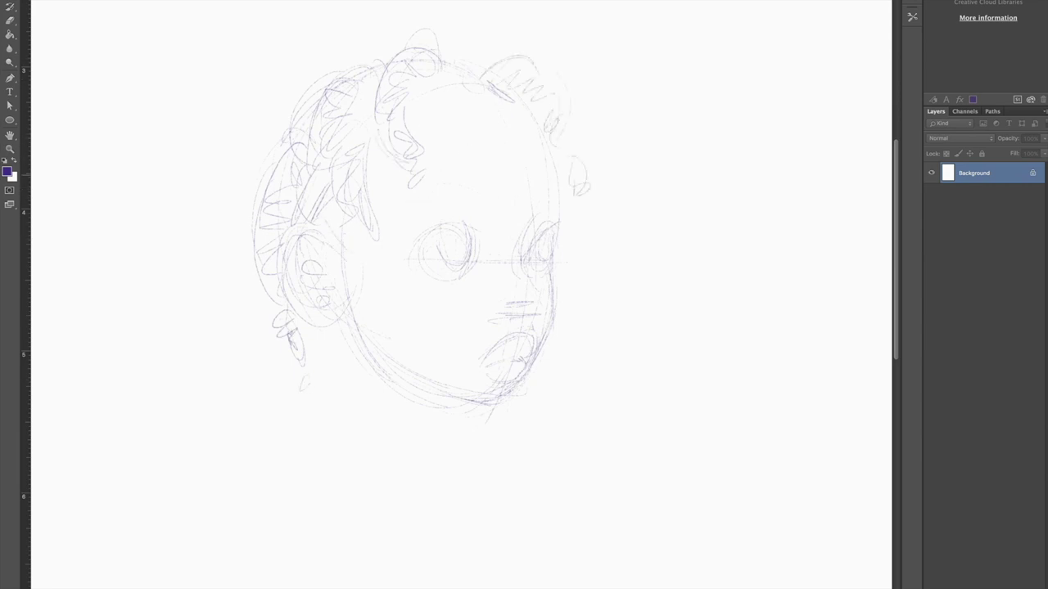
- Sketch more hair locks along the forehead and crown, and bulk out the hair at the back of the head
drag(382, 93, 401, 153)
drag(417, 185, 424, 201)
drag(487, 68, 433, 79)
drag(325, 75, 378, 65)
drag(257, 123, 293, 182)
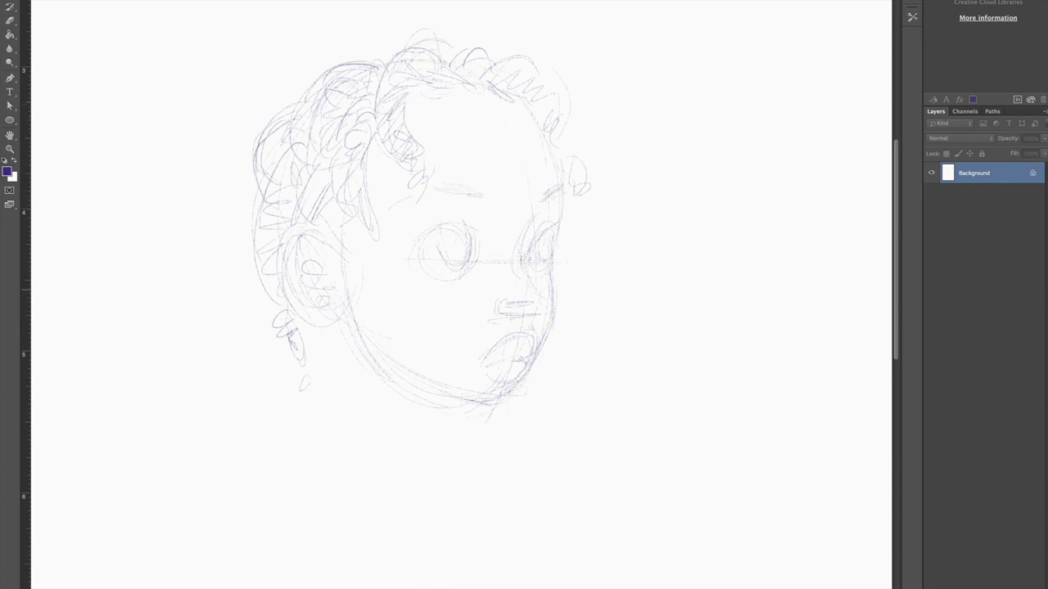
- Refine the nose sketch and draw both sides of the neck below the jaw
drag(499, 307, 515, 311)
key(e)
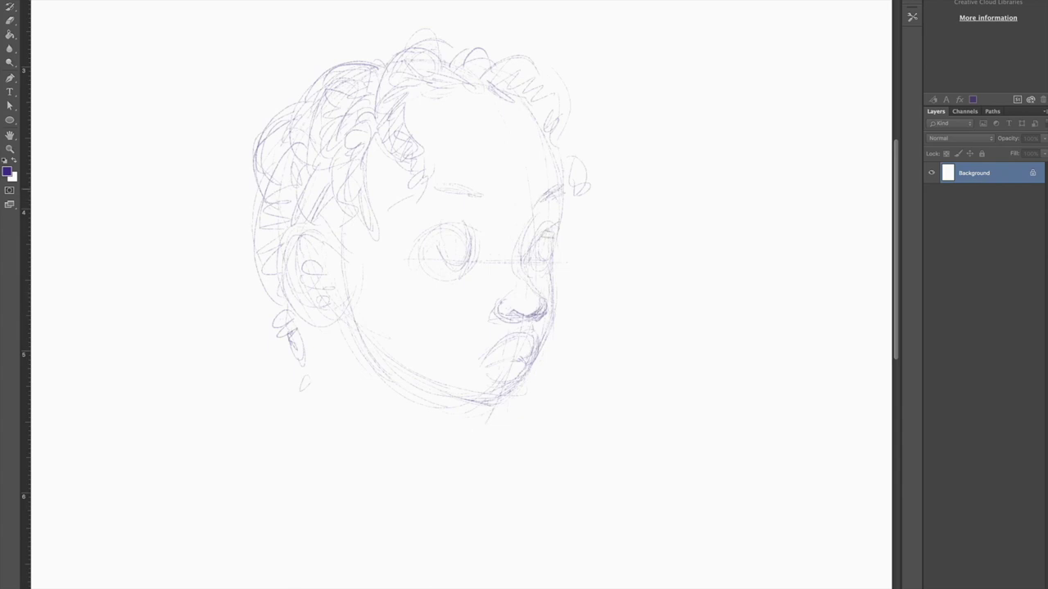
drag(357, 323, 352, 411)
drag(363, 352, 342, 434)
drag(441, 385, 447, 446)
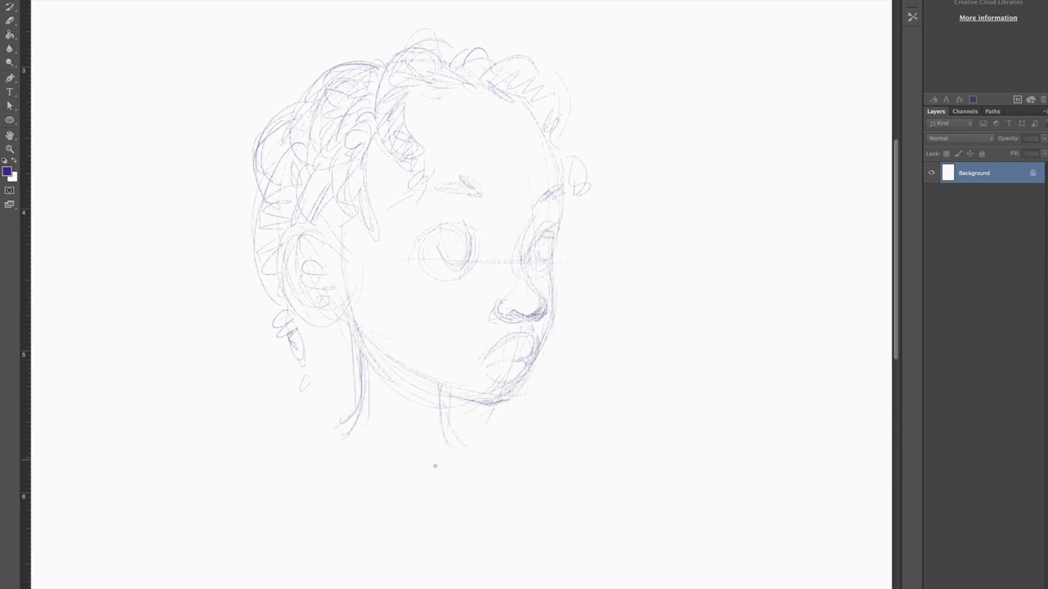
- Sketch the shoulder slope beside the neck and the hair locks hanging below the ear
drag(352, 422, 275, 476)
drag(344, 321, 329, 383)
drag(282, 315, 296, 399)
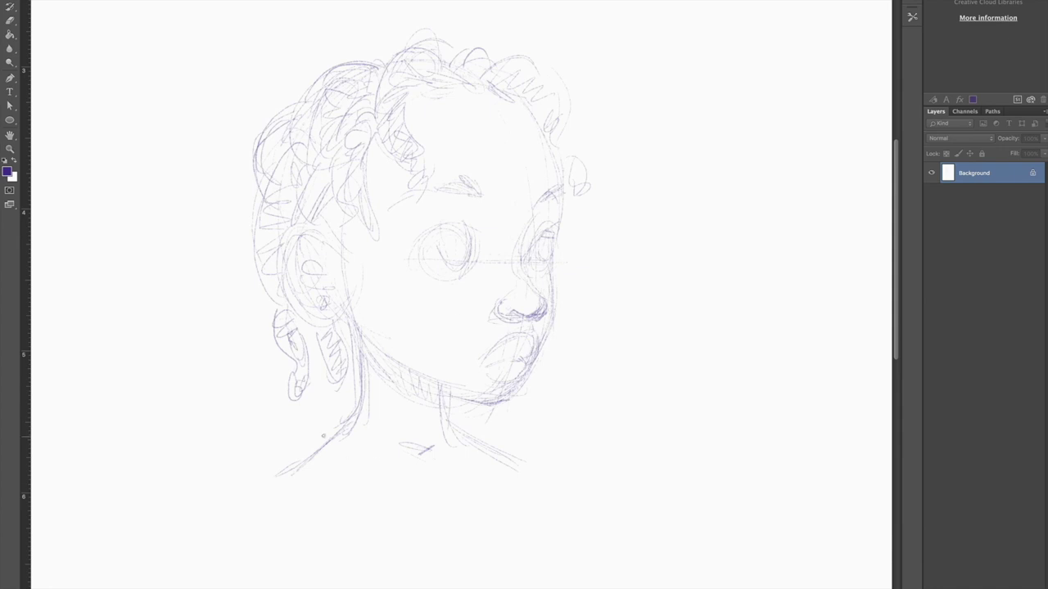
- Sketch the outer shoulders, upper arms and the tank top's neckline and straps
drag(260, 489, 229, 554)
drag(542, 486, 567, 578)
drag(516, 475, 568, 566)
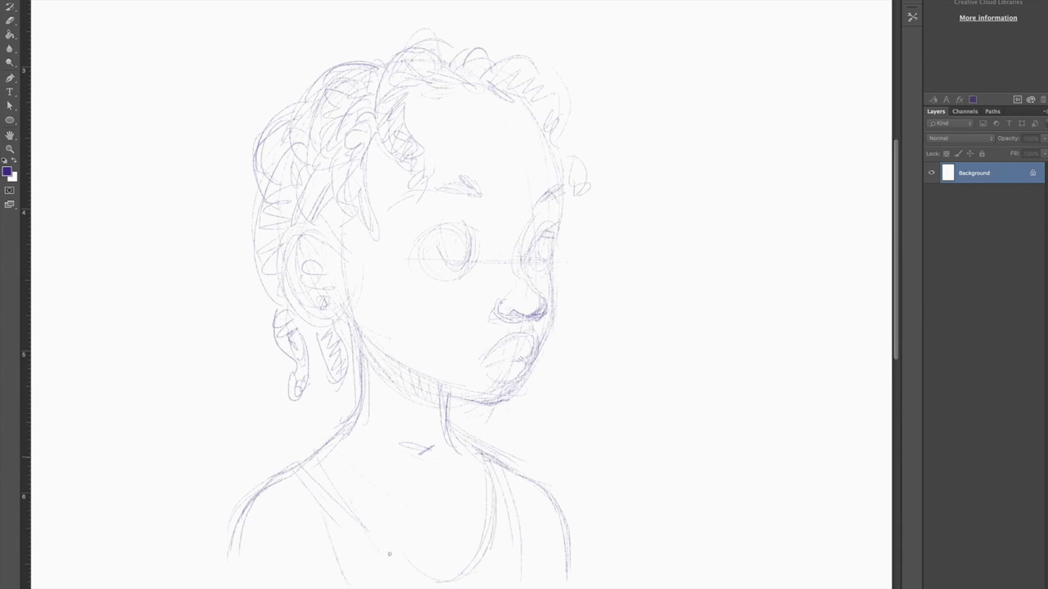
drag(557, 504, 574, 537)
- Choose a reddish brown and block in the whole silhouette of head, hair, neck and shoulders on a new layer
click(7, 171)
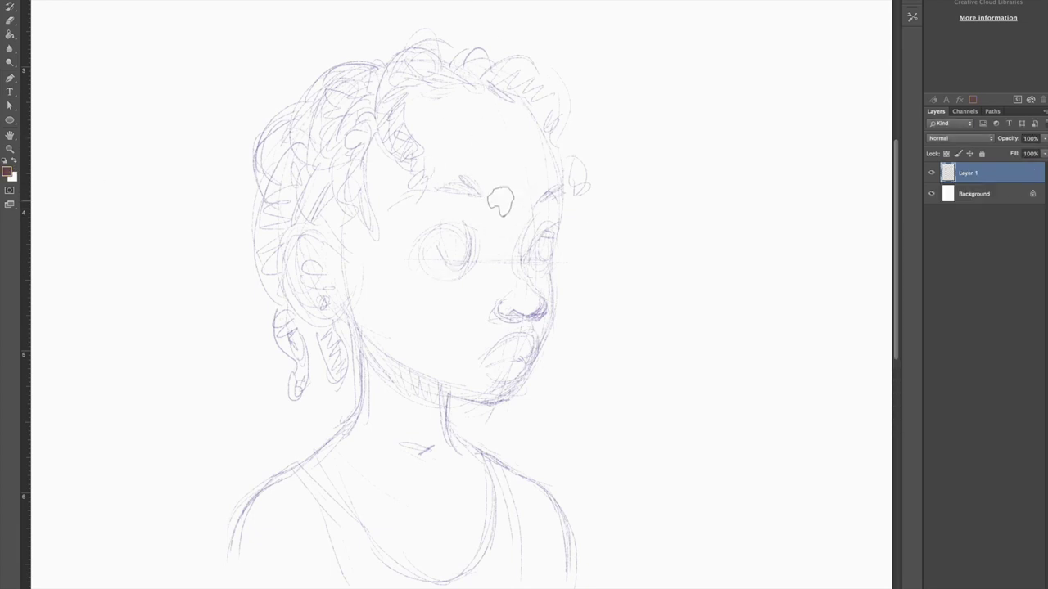
drag(499, 209, 360, 147)
mouse_move(360, 147)
mouse_down()
mouse_move(311, 98)
mouse_move(360, 69)
mouse_move(393, 82)
mouse_move(270, 205)
mouse_move(351, 302)
mouse_up()
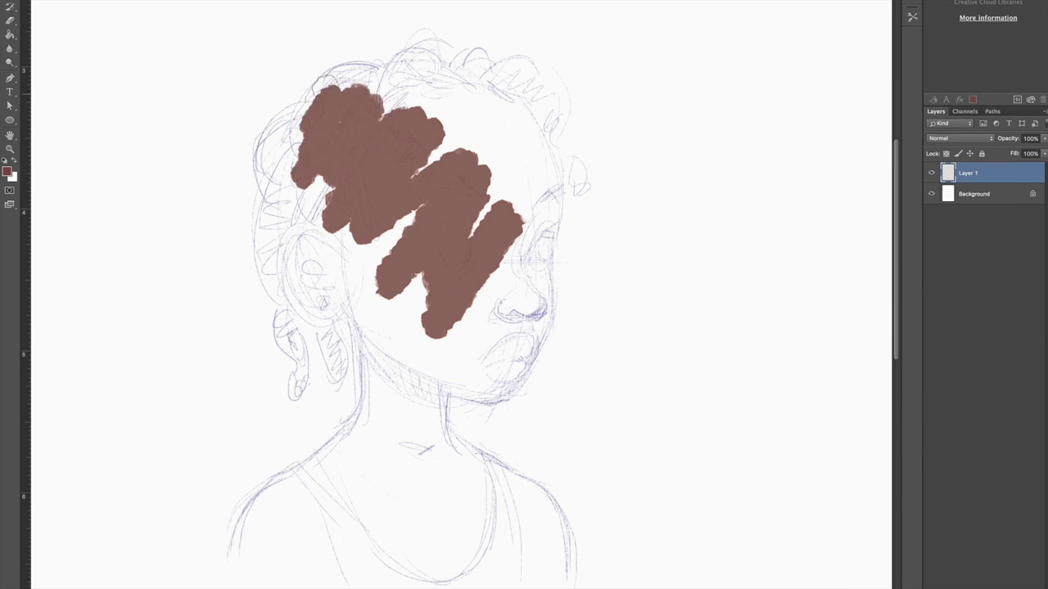
mouse_move(258, 200)
mouse_down()
mouse_move(286, 287)
mouse_move(360, 324)
mouse_move(401, 360)
mouse_move(413, 336)
mouse_move(369, 328)
mouse_move(365, 458)
mouse_move(393, 446)
mouse_move(434, 352)
mouse_move(482, 311)
mouse_move(523, 172)
mouse_move(401, 81)
mouse_move(458, 57)
mouse_move(483, 78)
mouse_move(545, 94)
mouse_move(532, 155)
mouse_up()
mouse_move(426, 164)
mouse_down()
mouse_move(581, 184)
mouse_move(552, 217)
mouse_move(536, 303)
mouse_move(473, 319)
mouse_move(495, 348)
mouse_move(532, 311)
mouse_move(504, 356)
mouse_move(511, 381)
mouse_move(496, 397)
mouse_move(479, 385)
mouse_move(466, 395)
mouse_move(524, 380)
mouse_move(541, 345)
mouse_up()
mouse_move(315, 327)
mouse_down()
mouse_move(336, 376)
mouse_move(351, 360)
mouse_up()
mouse_move(274, 315)
mouse_down()
mouse_move(296, 395)
mouse_move(309, 331)
mouse_up()
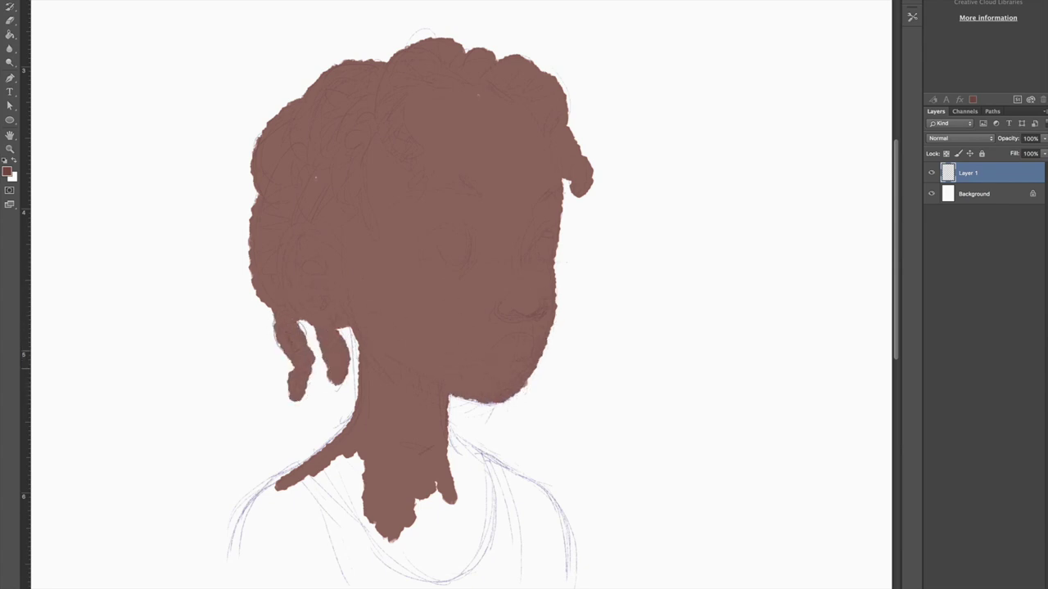
mouse_move(384, 540)
mouse_down()
mouse_move(283, 478)
mouse_move(238, 524)
mouse_move(327, 573)
mouse_move(372, 573)
mouse_move(487, 491)
mouse_move(475, 442)
mouse_move(569, 564)
mouse_move(507, 532)
mouse_move(491, 458)
mouse_move(515, 576)
mouse_move(577, 550)
mouse_up()
drag(242, 562, 247, 586)
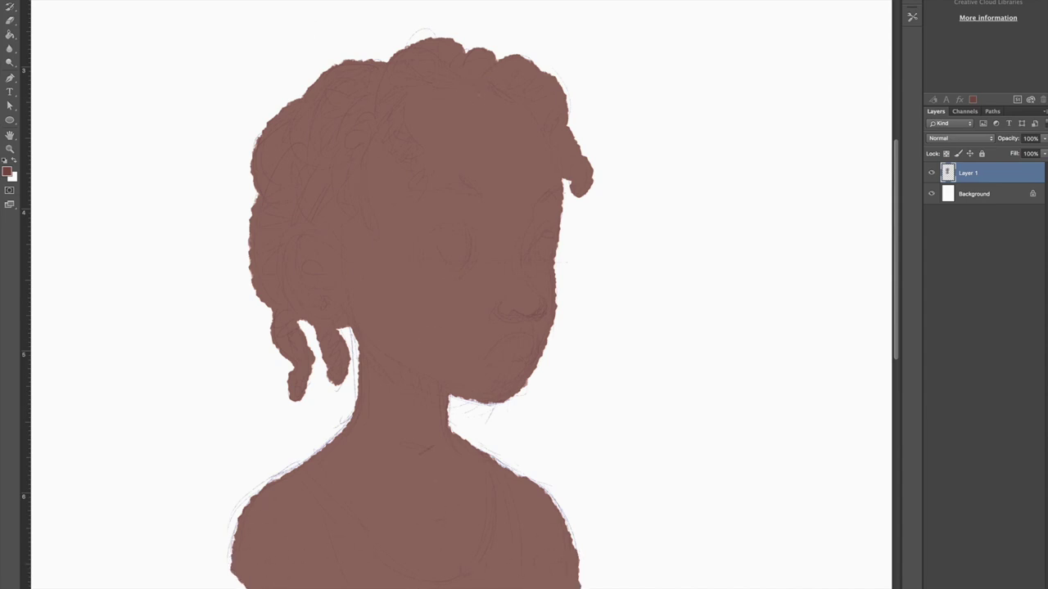
- Set the foreground colour to a darker brown for the hair
click(7, 171)
key(Return)
mouse_move(360, 77)
mouse_down()
mouse_move(295, 164)
mouse_move(360, 172)
mouse_move(389, 82)
mouse_move(294, 114)
mouse_up()
key(ctrl+z)
key(ctrl+z)
key(ctrl+z)
mouse_move(360, 82)
mouse_down()
mouse_move(311, 156)
mouse_move(368, 114)
mouse_move(303, 156)
mouse_move(262, 241)
mouse_move(401, 155)
mouse_move(417, 176)
mouse_move(372, 229)
mouse_up()
key(ctrl+z)
- Lock the layer's transparent pixels and fill the hair area, including the hanging locks and fringe, with the darker brown
key(slash)
mouse_move(347, 192)
mouse_down()
mouse_move(324, 238)
mouse_move(270, 254)
mouse_move(298, 397)
mouse_up()
drag(295, 294, 348, 377)
drag(344, 214, 360, 231)
mouse_move(372, 50)
mouse_down()
mouse_move(446, 77)
mouse_move(409, 102)
mouse_move(520, 66)
mouse_move(573, 159)
mouse_move(577, 193)
mouse_up()
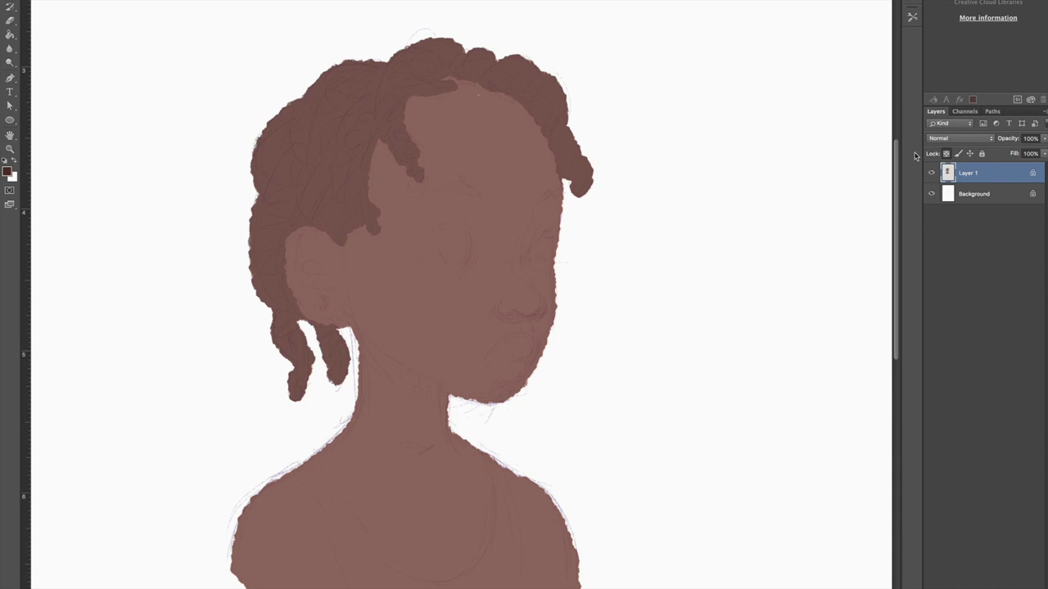
- Set the foreground colour to purple (#724793) and paint the tank top and its straps
click(8, 171)
click(805, 311)
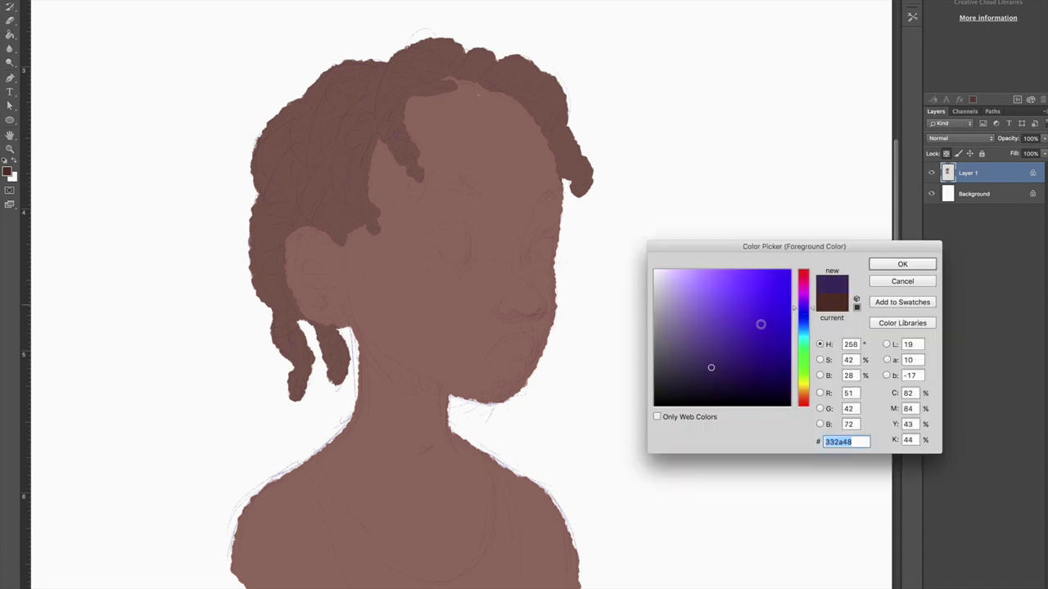
click(920, 268)
click(7, 171)
click(722, 327)
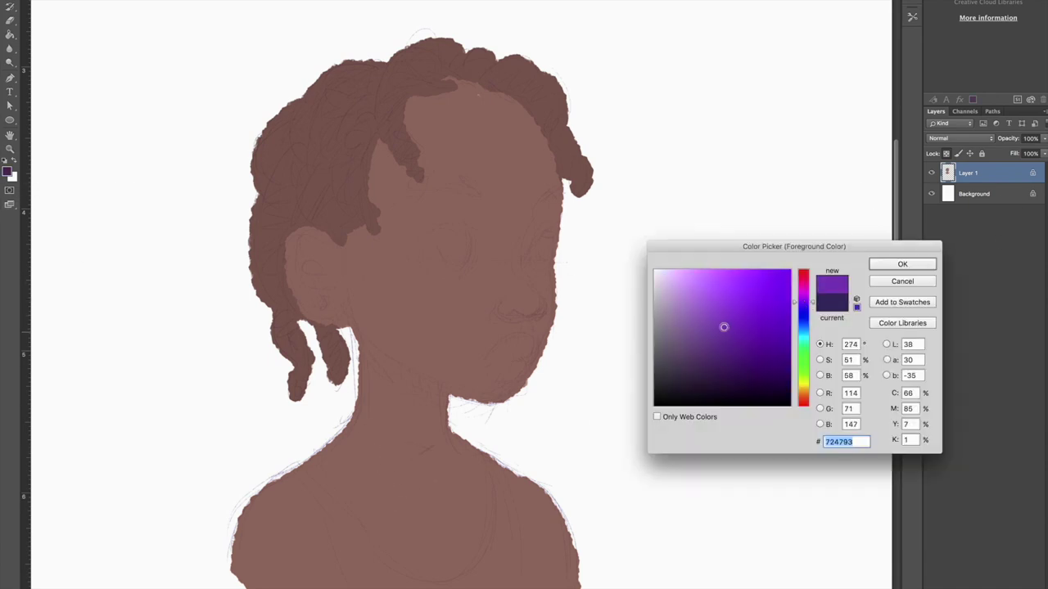
click(922, 263)
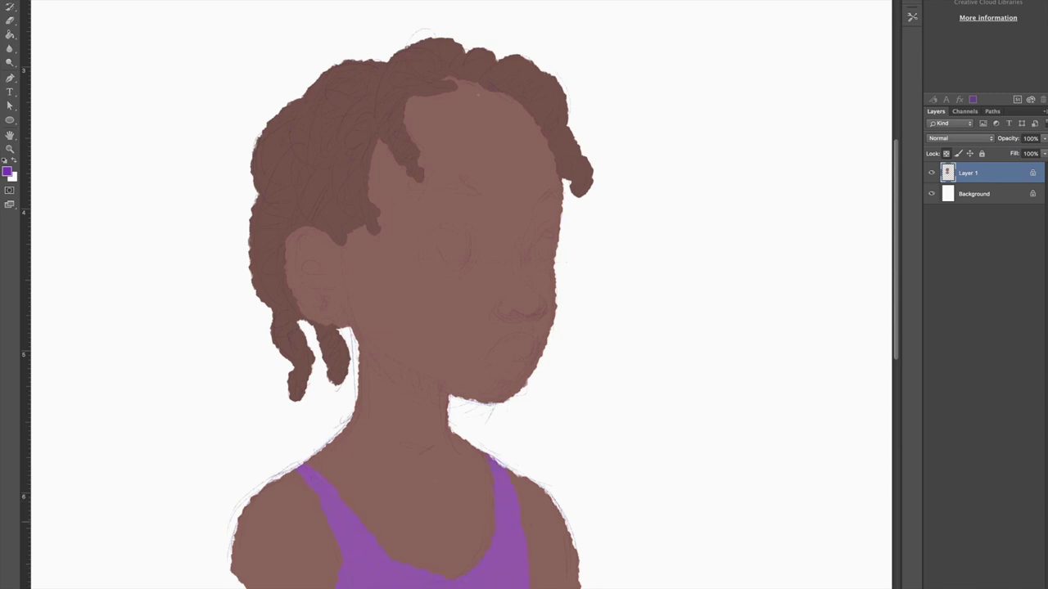
- Set the foreground colour to a dark reddish brown and lower the brush's texture depth
click(8, 171)
click(719, 355)
click(900, 264)
key(F5)
drag(808, 90, 794, 90)
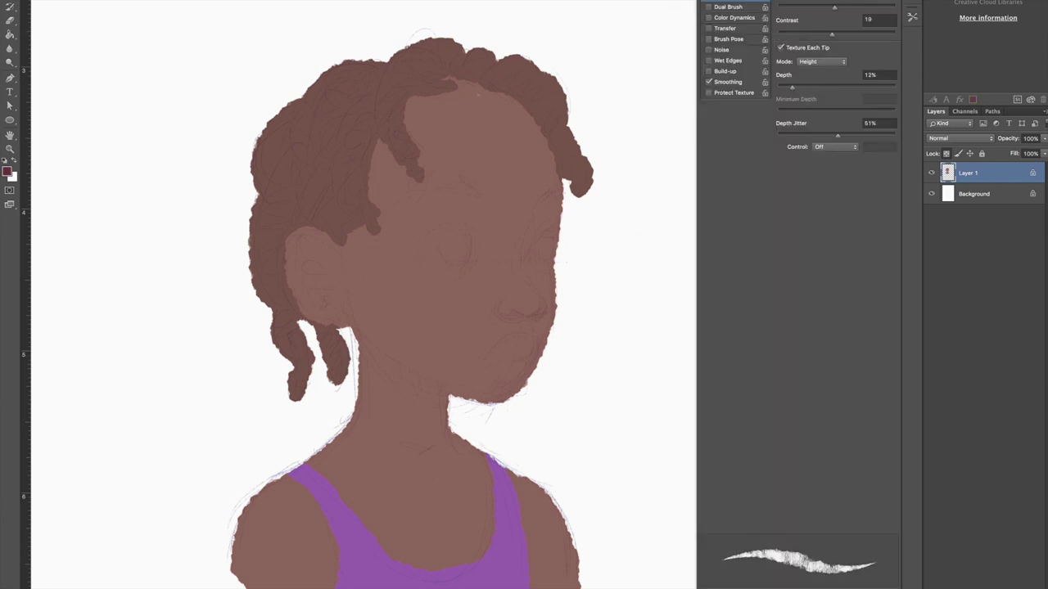
key(F5)
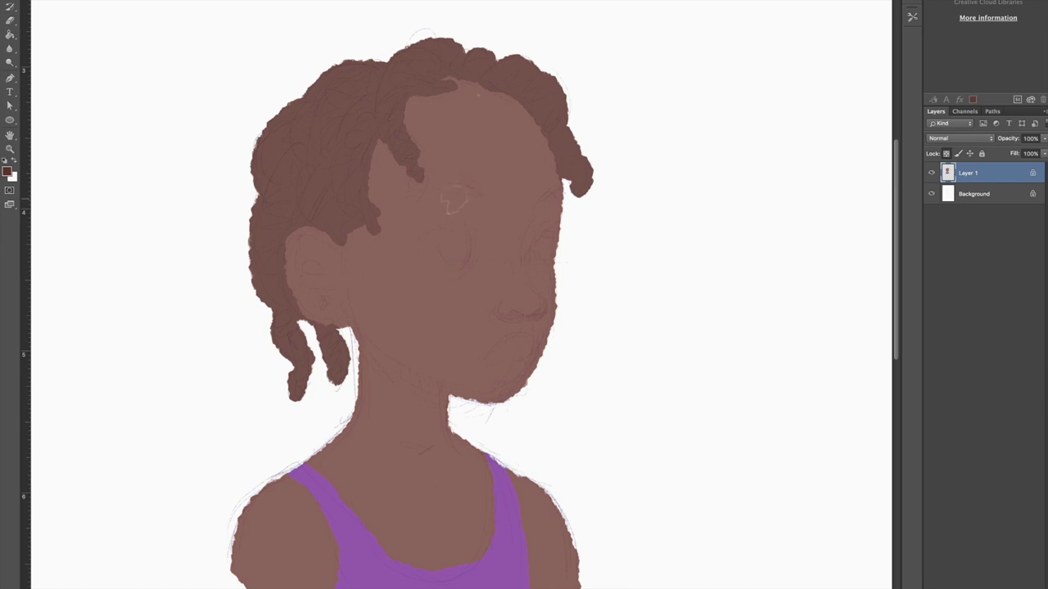
- Set the brush's texture depth to 10% and shade the face, neck, chest and shoulders with textured reddish-brown strokes
mouse_move(352, 184)
mouse_down()
mouse_move(334, 260)
mouse_move(400, 217)
mouse_move(534, 231)
mouse_move(356, 139)
mouse_move(352, 336)
mouse_move(495, 421)
mouse_up()
key(ctrl+z)
key(F5)
drag(792, 88, 788, 88)
mouse_move(393, 205)
mouse_down()
mouse_move(459, 262)
mouse_move(401, 180)
mouse_move(374, 93)
mouse_move(468, 276)
mouse_move(502, 245)
mouse_move(491, 295)
mouse_move(384, 246)
mouse_move(421, 304)
mouse_move(444, 316)
mouse_move(408, 359)
mouse_move(405, 422)
mouse_move(311, 483)
mouse_move(382, 339)
mouse_move(371, 463)
mouse_move(253, 532)
mouse_move(315, 524)
mouse_up()
key(ctrl+z)
mouse_move(419, 555)
mouse_down()
mouse_move(462, 536)
mouse_move(519, 557)
mouse_up()
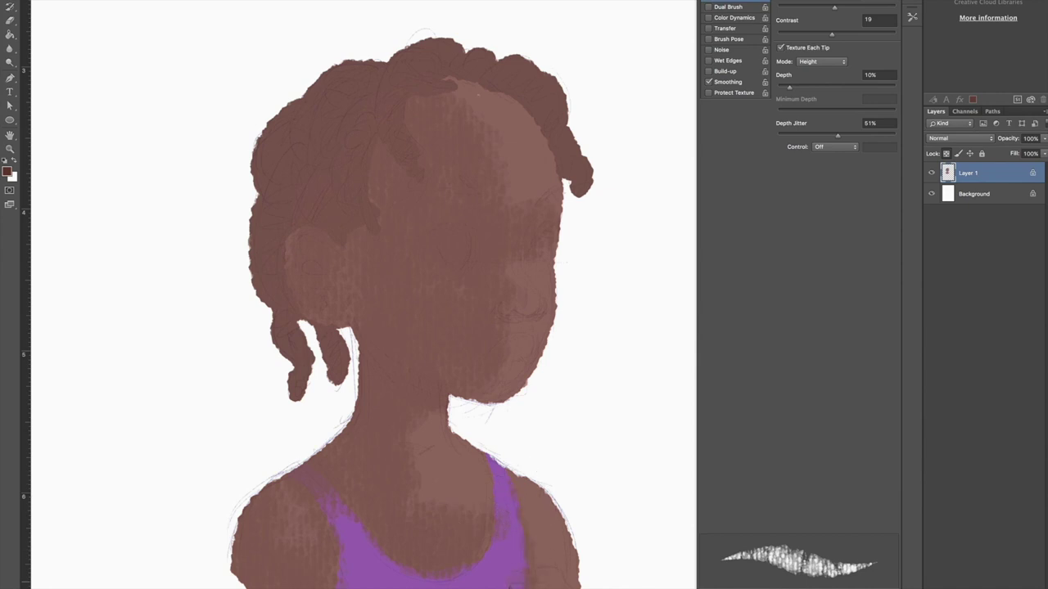
- Reduce the brush size and darken the underside of the nose
key(bracketleft)
key(bracketleft)
drag(514, 311, 536, 317)
- Sample a brown from the hairline and paint a soft darker band along the hairline above the forehead
key(F12)
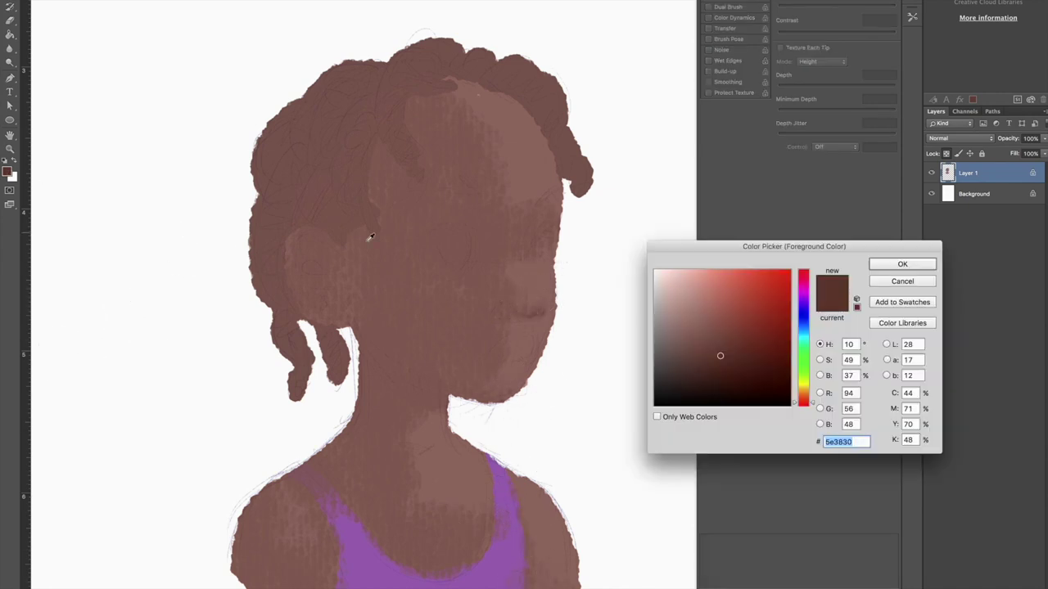
click(902, 265)
key(F12)
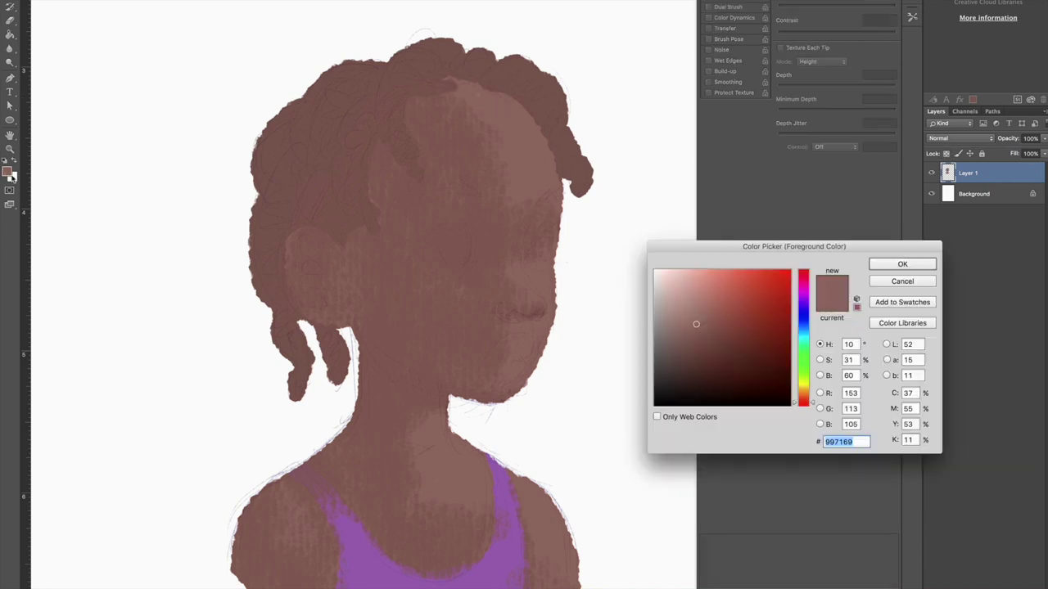
click(450, 87)
click(458, 86)
key(Return)
drag(471, 86, 536, 114)
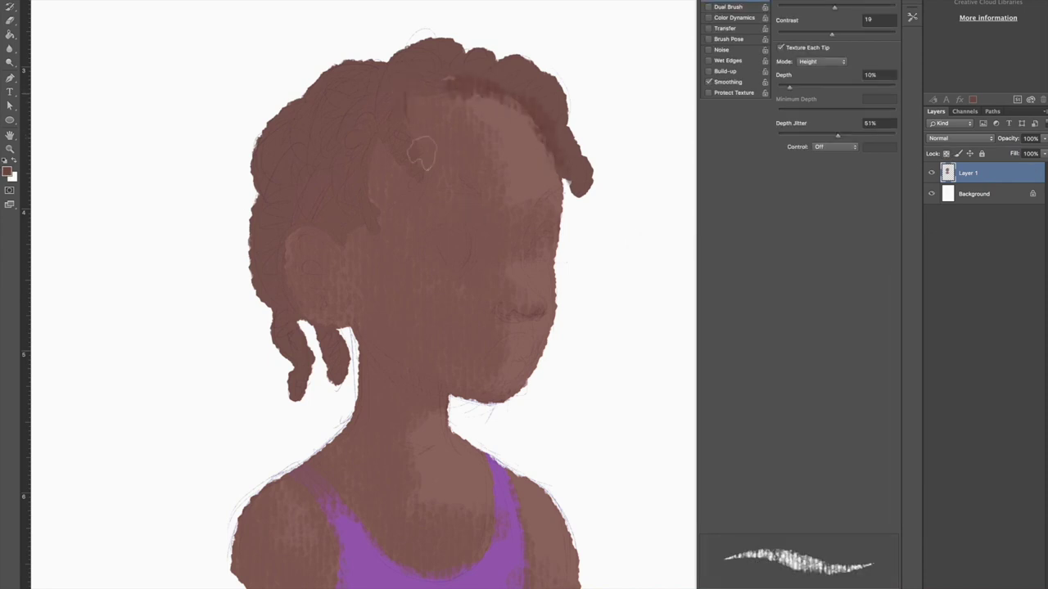
drag(401, 82, 442, 96)
- Set the foreground colour to dark brown (#3d2f2d) and draw the contours of the front and side hair locks
click(9, 172)
click(690, 370)
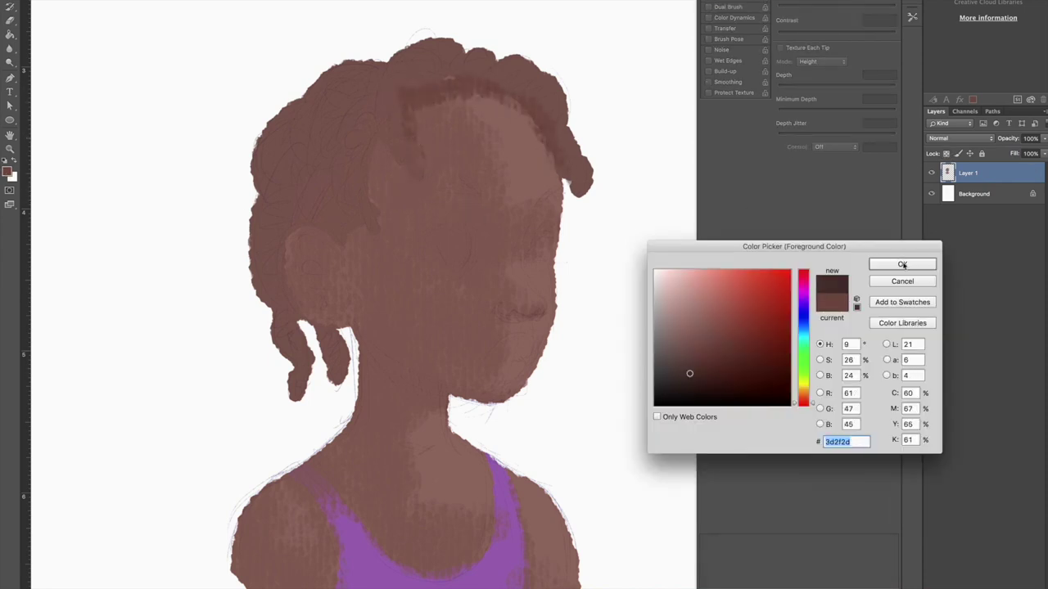
click(903, 262)
mouse_move(365, 64)
mouse_down()
mouse_move(366, 97)
mouse_move(335, 196)
mouse_up()
drag(373, 102, 377, 225)
drag(381, 131, 422, 176)
drag(401, 86, 450, 75)
- Set the brush's texture depth to 14% and darken the crown, the back of the hair and the hanging locks
drag(789, 87, 793, 86)
drag(360, 65, 309, 168)
mouse_move(332, 97)
mouse_down()
mouse_move(293, 174)
mouse_move(270, 176)
mouse_move(298, 219)
mouse_move(270, 167)
mouse_up()
mouse_move(352, 65)
mouse_down()
mouse_move(262, 147)
mouse_move(323, 106)
mouse_up()
mouse_move(282, 211)
mouse_down()
mouse_move(250, 271)
mouse_move(279, 340)
mouse_move(305, 332)
mouse_move(309, 392)
mouse_move(319, 323)
mouse_move(353, 369)
mouse_up()
drag(311, 329, 352, 367)
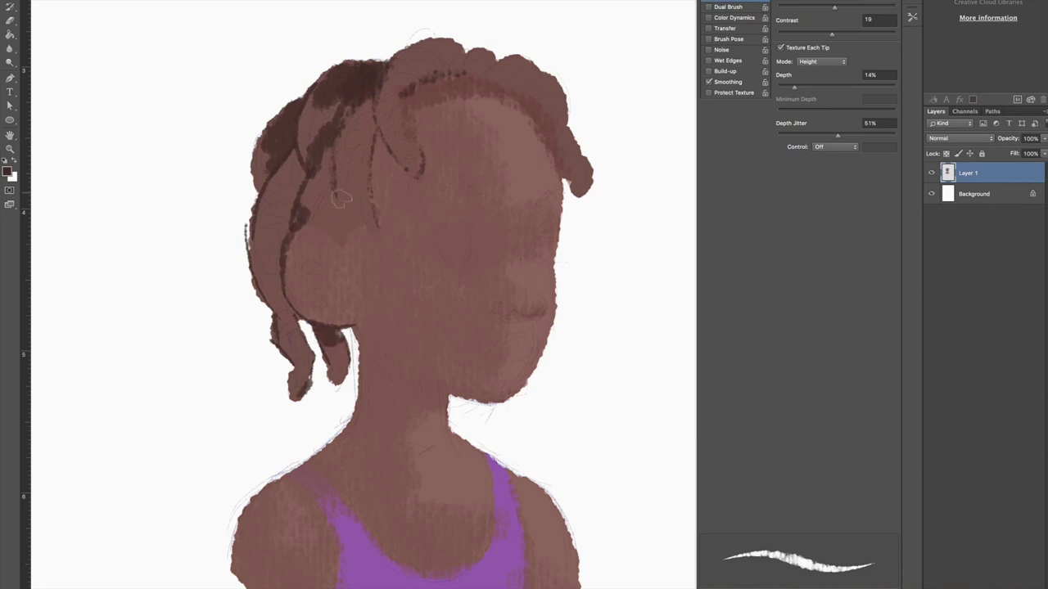
- Paint dark lock tips and gaps above the ear, and outline the hair across the top and far side
drag(317, 181, 352, 245)
drag(342, 214, 349, 256)
drag(311, 178, 321, 223)
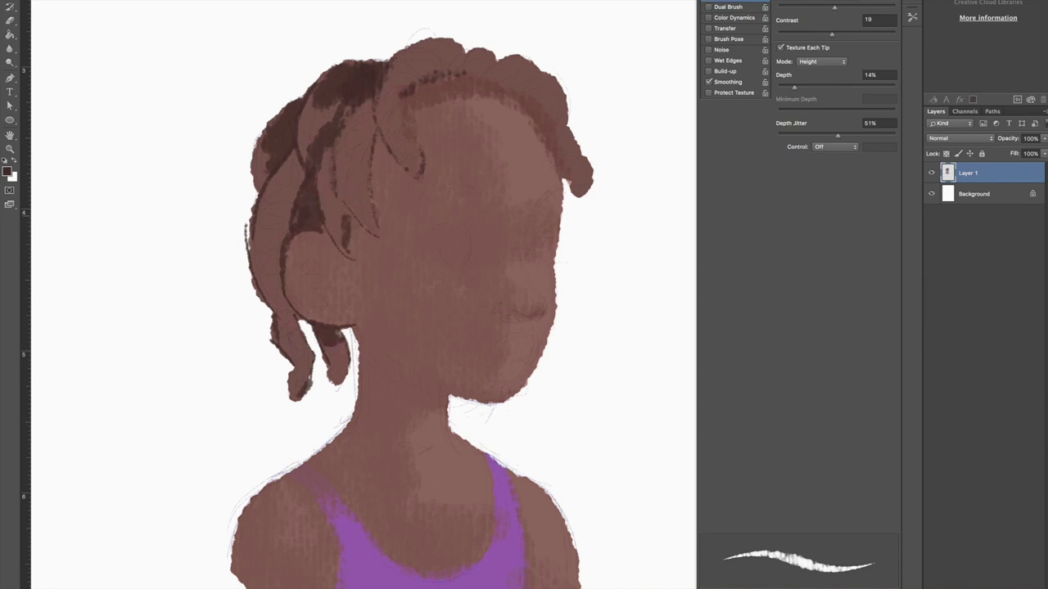
mouse_move(426, 34)
mouse_down()
mouse_move(552, 73)
mouse_move(545, 123)
mouse_move(566, 134)
mouse_move(566, 185)
mouse_move(592, 193)
mouse_move(577, 145)
mouse_move(583, 190)
mouse_up()
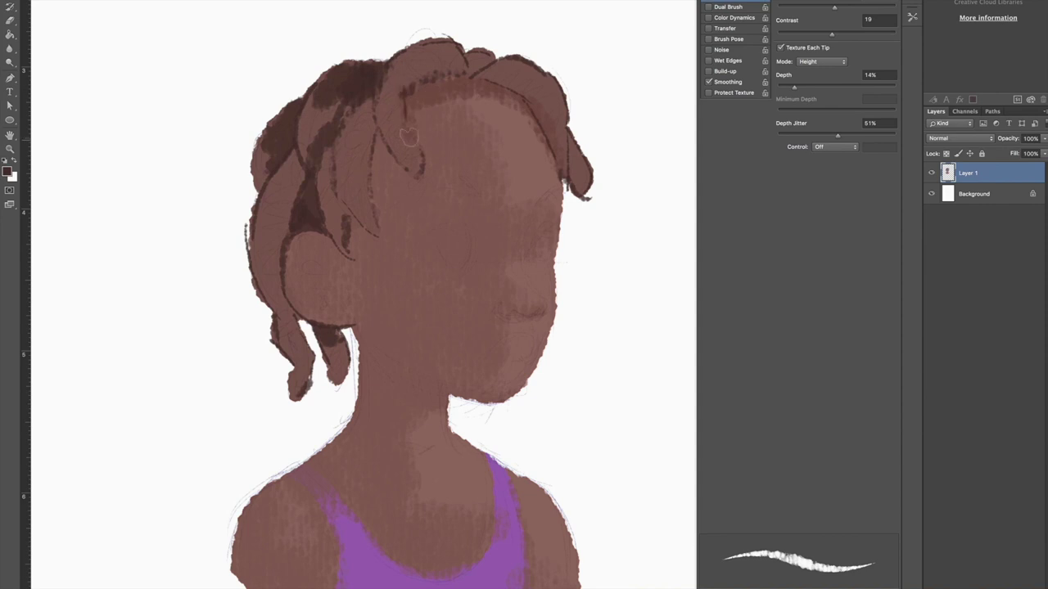
- Fill the front, side, back and hanging hair locks with dark brown
mouse_move(376, 98)
mouse_down()
mouse_move(458, 62)
mouse_move(523, 78)
mouse_move(561, 123)
mouse_move(581, 176)
mouse_move(579, 197)
mouse_move(348, 176)
mouse_move(376, 233)
mouse_up()
drag(383, 92, 422, 180)
drag(348, 98, 254, 241)
drag(293, 175, 262, 273)
drag(280, 336, 301, 397)
drag(326, 340, 347, 384)
drag(251, 135, 260, 186)
drag(328, 155, 350, 260)
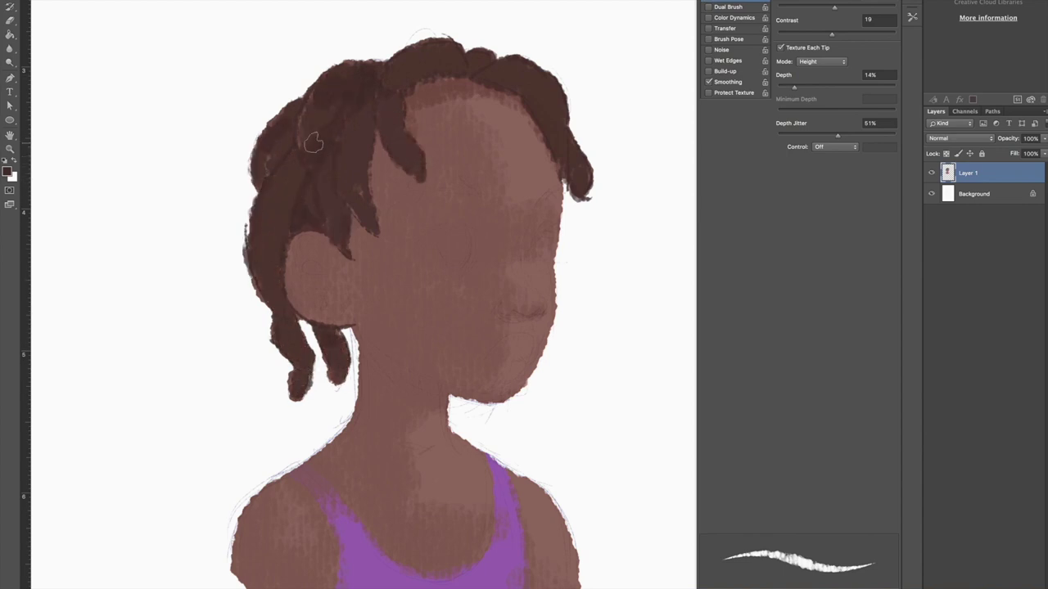
- Set the foreground colour to a dark reddish brown, paint the inner ear shadows and jawline, and undo the neck shadow
click(8, 170)
click(704, 353)
click(901, 263)
mouse_move(323, 260)
mouse_down()
mouse_move(349, 280)
mouse_move(302, 285)
mouse_move(441, 247)
mouse_move(476, 191)
mouse_move(381, 277)
mouse_move(342, 282)
mouse_move(333, 267)
mouse_move(374, 347)
mouse_move(415, 375)
mouse_move(373, 329)
mouse_move(397, 380)
mouse_move(371, 342)
mouse_move(449, 407)
mouse_up()
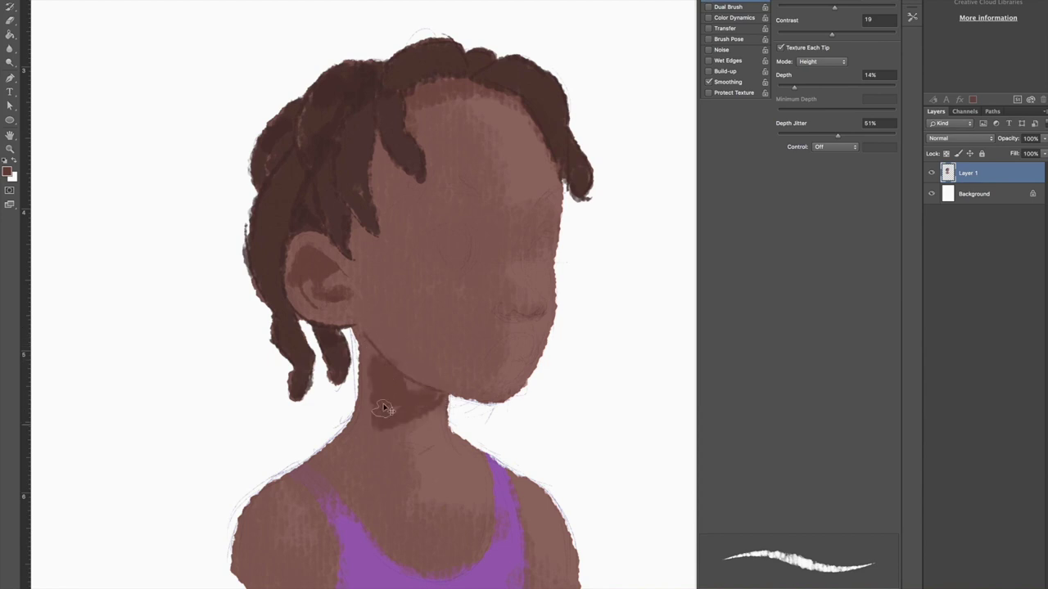
key(ctrl+z)
- Draw the outlines of both eyes and paint both eyebrows in dark reddish brown
mouse_move(421, 239)
mouse_down()
mouse_move(475, 231)
mouse_move(473, 268)
mouse_up()
drag(528, 230, 560, 226)
drag(560, 262, 561, 242)
mouse_move(398, 203)
mouse_down()
mouse_move(481, 214)
mouse_move(443, 185)
mouse_move(565, 185)
mouse_up()
- Paint the nose shadow and the lips, refining them with a smaller brush
drag(490, 314, 539, 302)
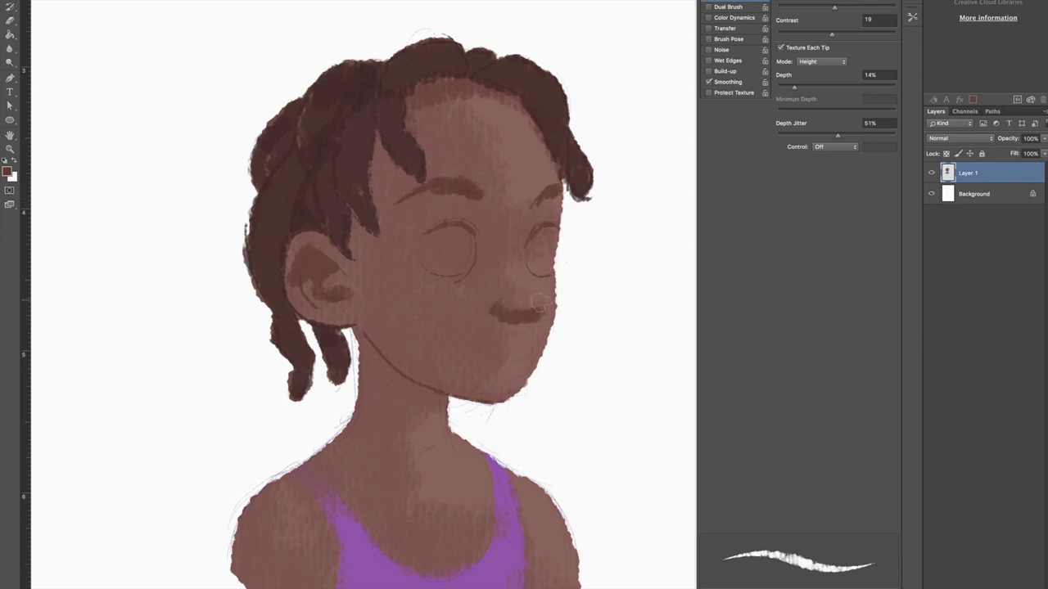
mouse_move(515, 339)
mouse_down()
mouse_move(495, 348)
mouse_move(508, 361)
mouse_move(528, 343)
mouse_move(525, 356)
mouse_move(491, 368)
mouse_move(499, 383)
mouse_move(524, 373)
mouse_up()
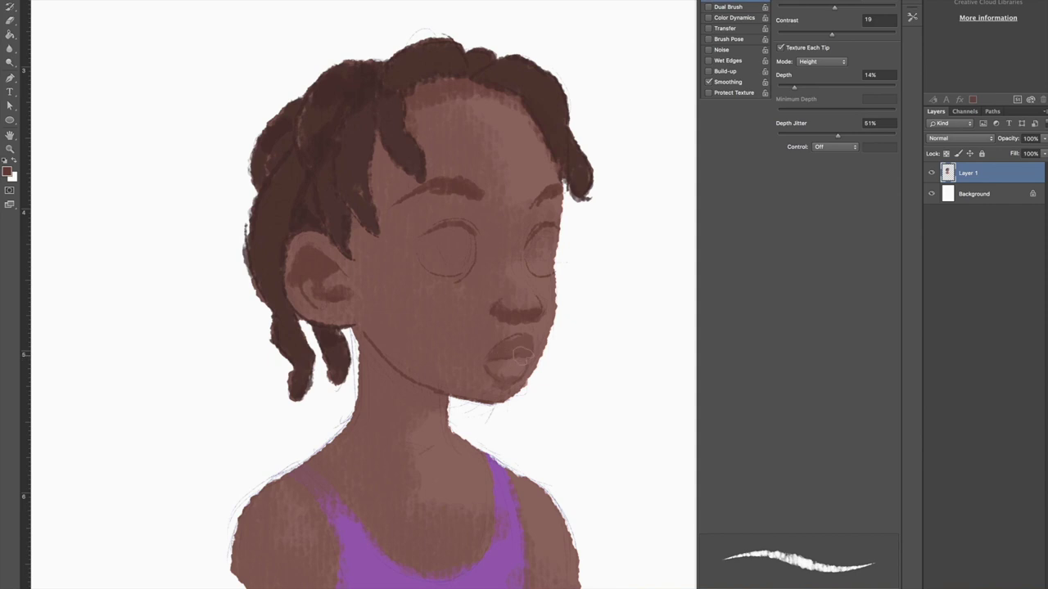
key(bracketleft)
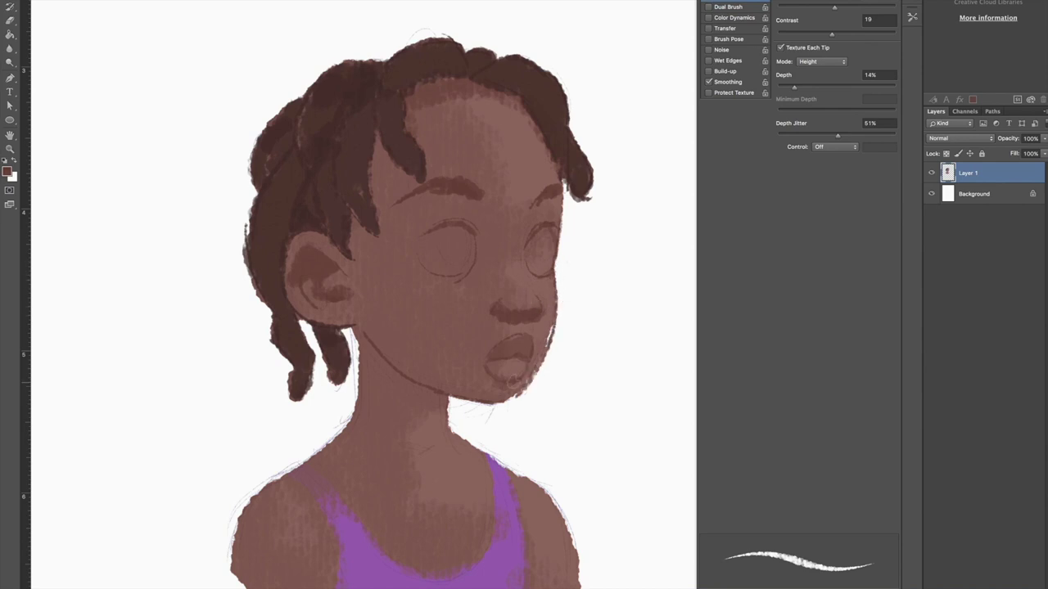
- Set the foreground colour to light lavender and paint the whites of both eyes around the irises
click(7, 170)
click(802, 315)
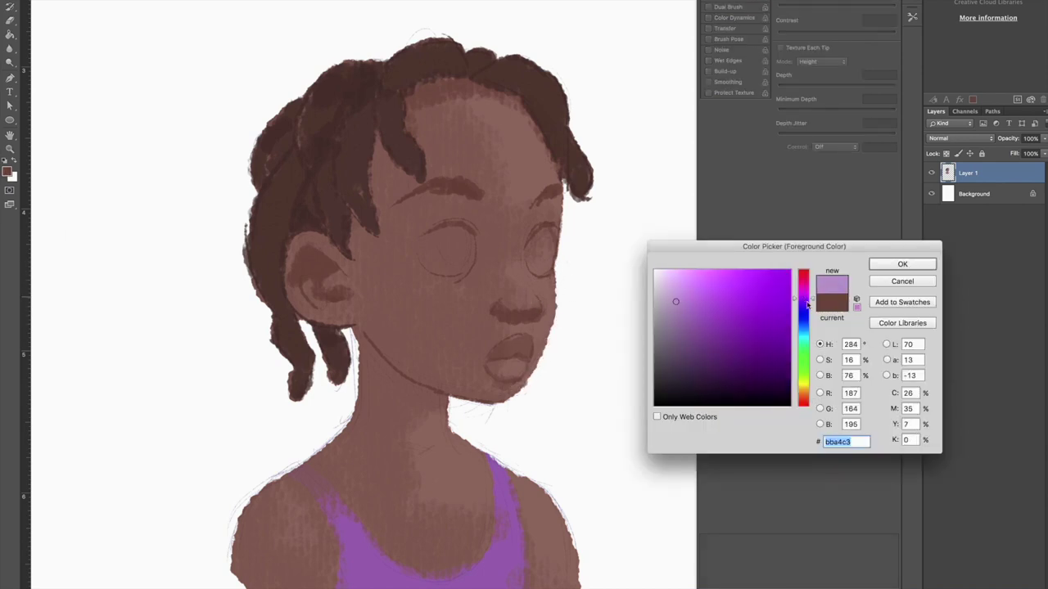
click(695, 296)
click(902, 262)
mouse_move(424, 244)
mouse_down()
mouse_move(472, 241)
mouse_move(426, 262)
mouse_move(417, 250)
mouse_up()
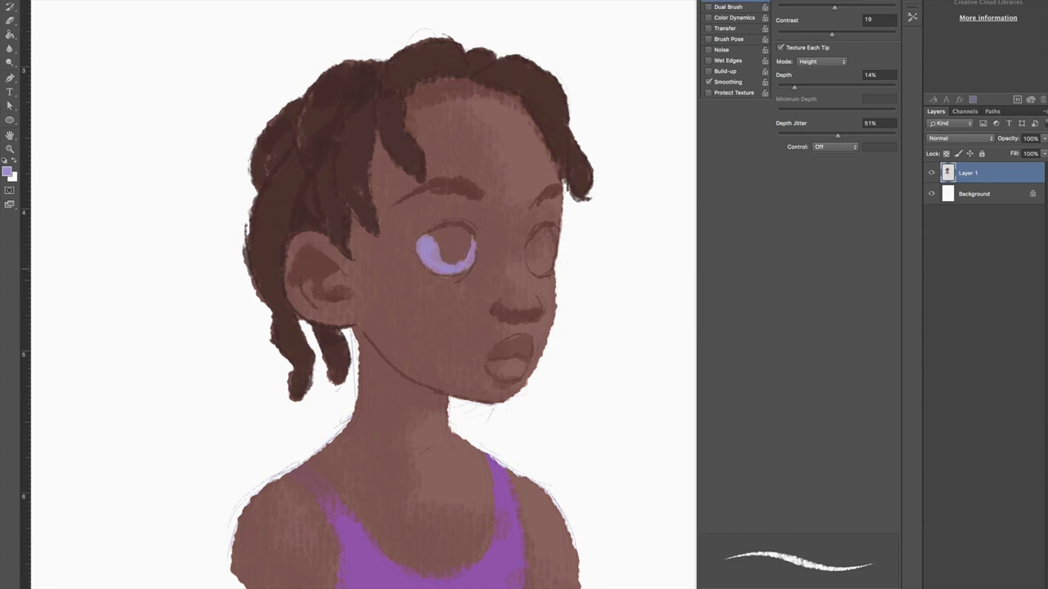
drag(530, 255, 545, 272)
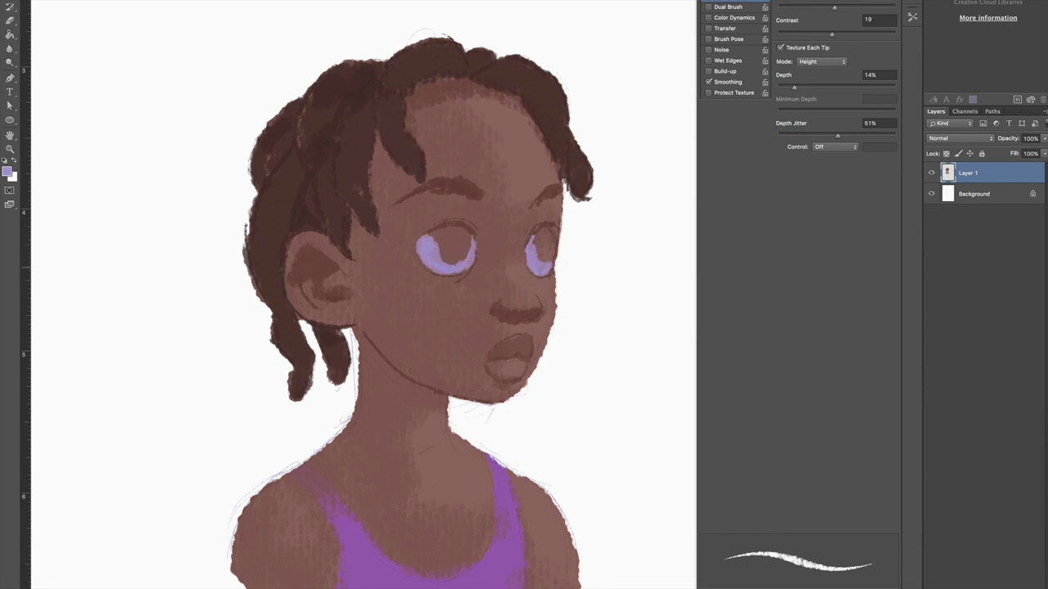
- Set the foreground colour to a dark brown and paint the irises of both eyes
alt+click(548, 224)
click(9, 171)
click(778, 379)
click(903, 265)
mouse_move(450, 231)
mouse_down()
mouse_move(442, 254)
mouse_move(472, 239)
mouse_up()
mouse_move(543, 246)
mouse_down()
mouse_move(545, 237)
mouse_move(540, 255)
mouse_up()
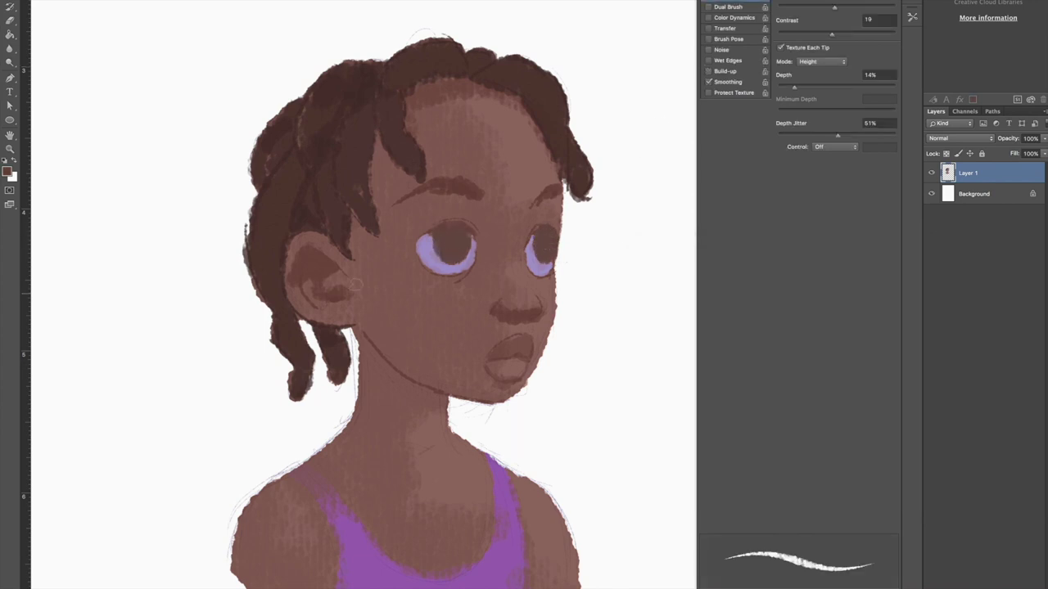
- Sample the skin tone and paint the far cheek outward into a fuller contour from below the eye down to the chin
alt+click(568, 269)
key([)
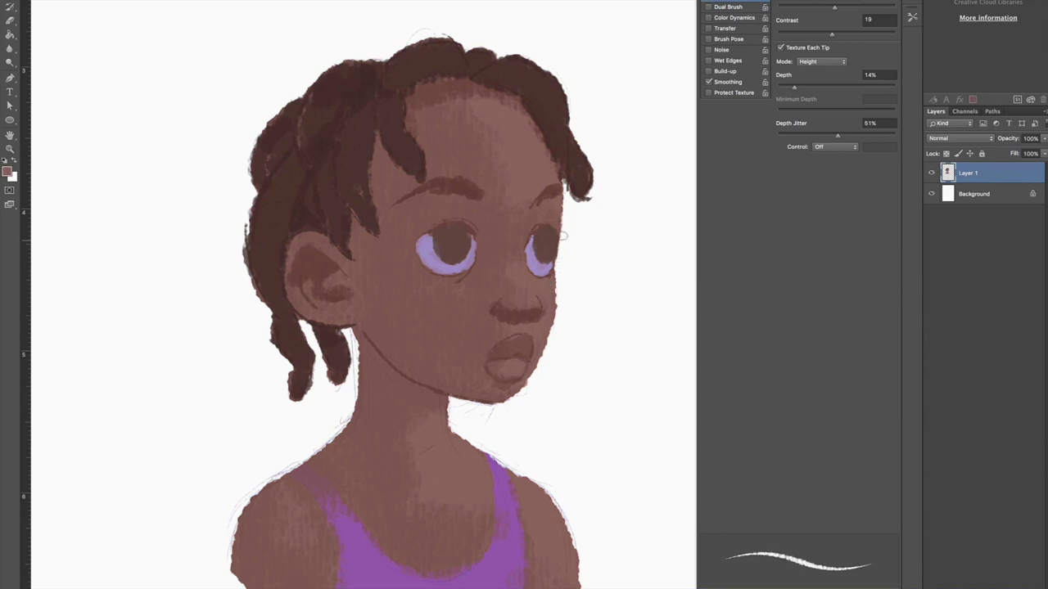
drag(560, 282, 545, 364)
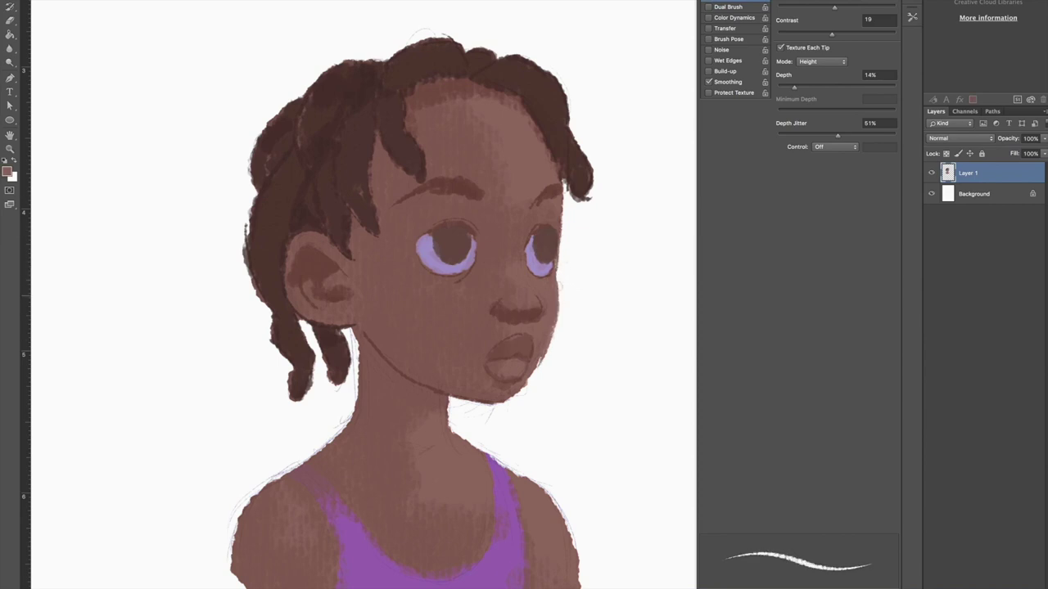
drag(558, 270, 555, 331)
drag(565, 295, 531, 378)
mouse_move(560, 270)
mouse_down()
mouse_move(556, 347)
mouse_move(501, 406)
mouse_up()
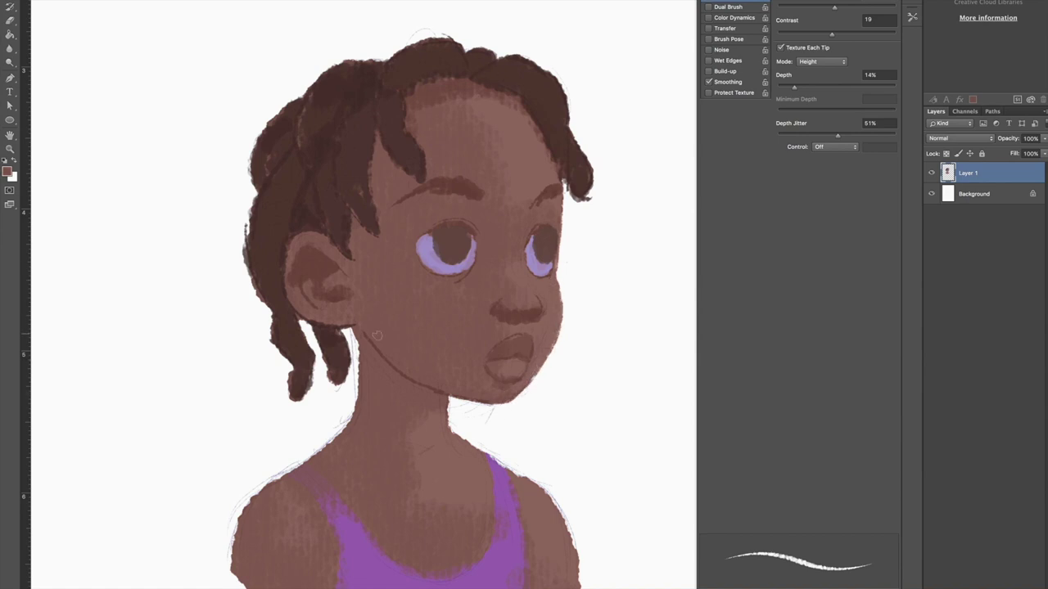
- Set the foreground colour to a very dark brown and paint the pupils of both eyes
click(7, 171)
click(685, 382)
click(925, 266)
drag(450, 238, 455, 250)
drag(541, 248, 545, 234)
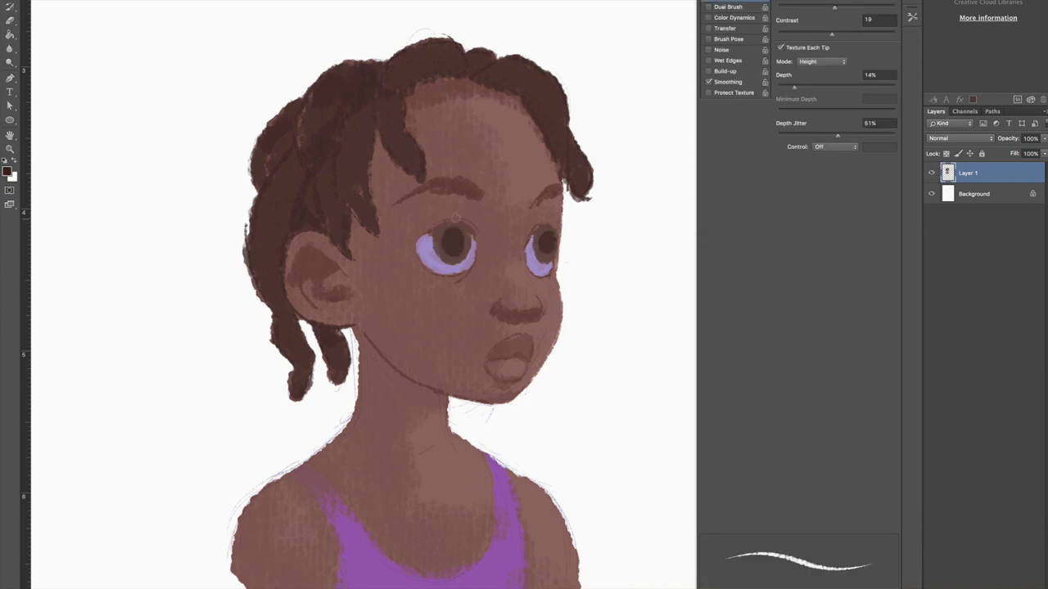
mouse_move(446, 224)
mouse_down()
mouse_move(427, 232)
mouse_move(463, 230)
mouse_move(449, 247)
mouse_up()
drag(549, 236, 551, 242)
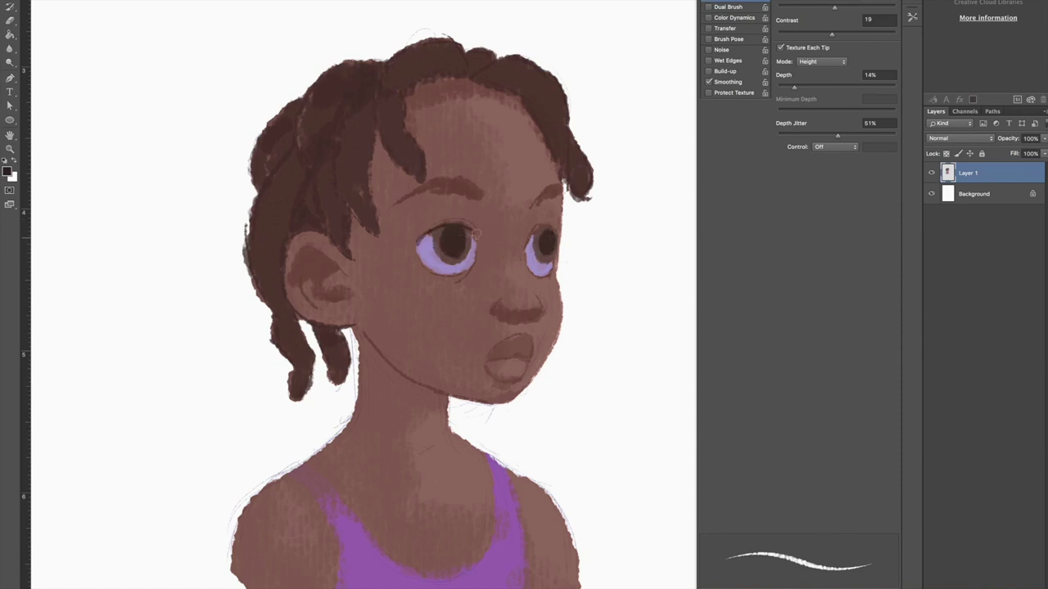
- Darken the lid lines of both eyes and touch up the face contour beside the far eye with a sampled skin tone
drag(475, 232, 481, 245)
mouse_move(550, 233)
mouse_down()
mouse_move(536, 238)
mouse_move(554, 236)
mouse_move(554, 260)
mouse_up()
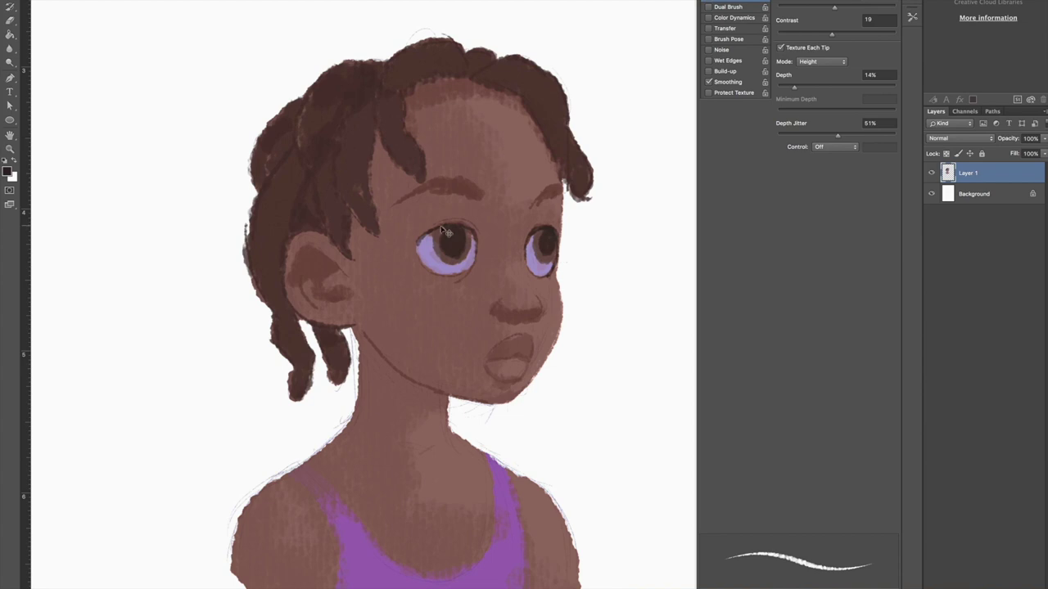
alt+click(547, 242)
drag(555, 237, 556, 239)
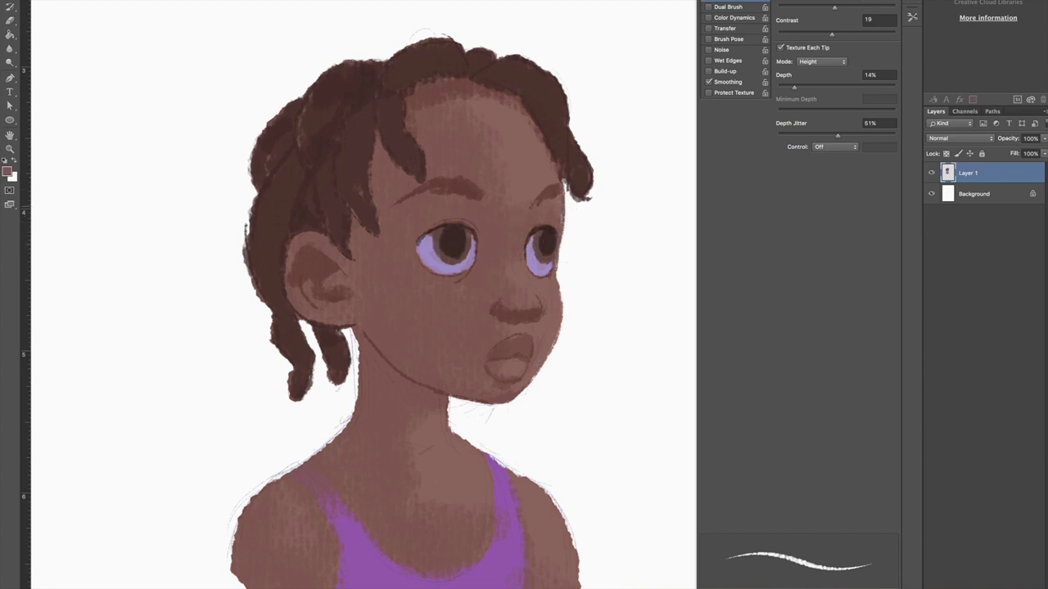
alt+click(553, 229)
drag(553, 235, 554, 268)
- Pick a dark reddish brown and shade the lower part of the near eye's iris
alt+click(534, 274)
click(6, 171)
click(872, 281)
drag(468, 250, 444, 261)
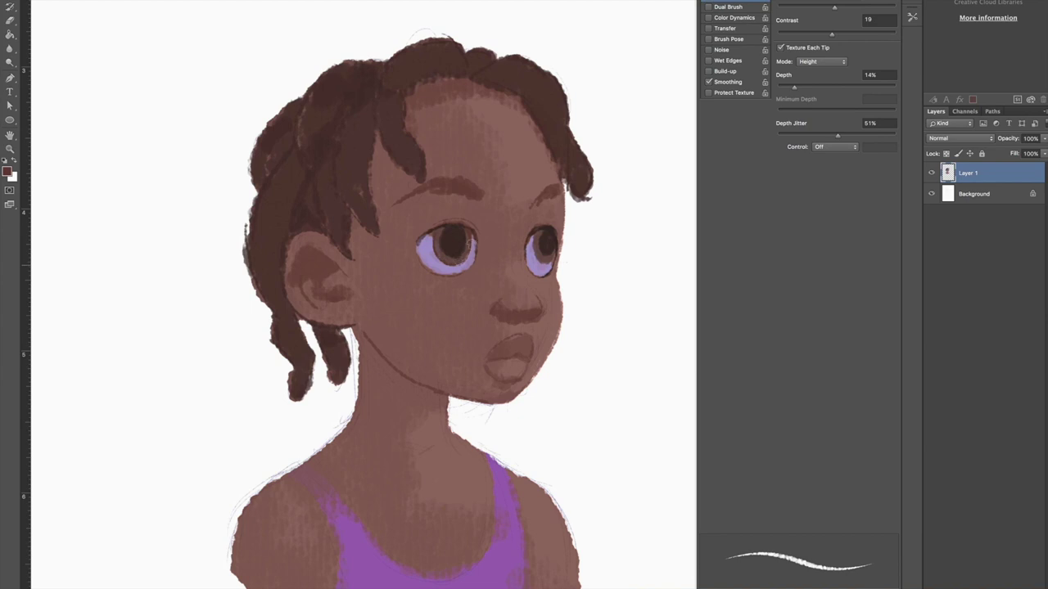
- Set the foreground colour to a dark brown and thicken the upper lash lines of both eyes
click(6, 171)
click(901, 265)
drag(422, 238, 476, 234)
alt+click(545, 254)
alt+click(533, 230)
drag(433, 230, 469, 223)
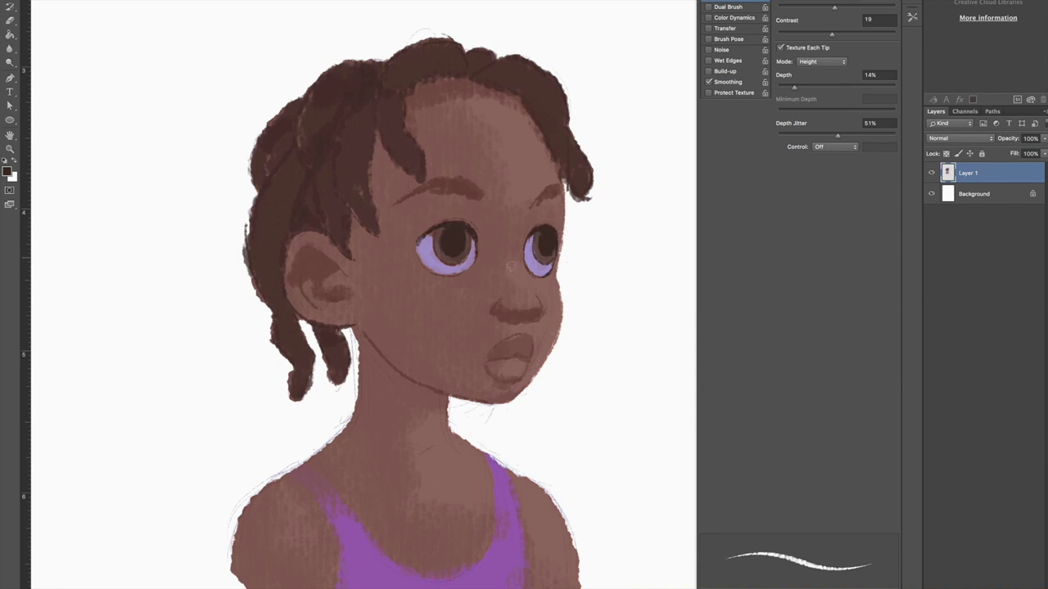
- Paint the lower lip in a warm pink, and define the nostrils and mouth line in dark reddish brown
click(8, 171)
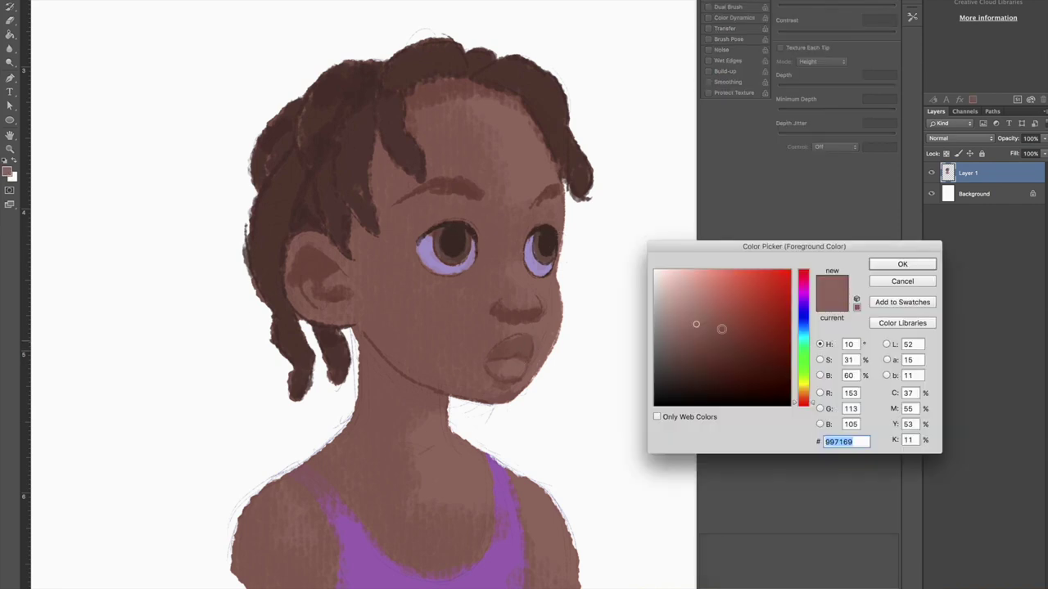
click(900, 260)
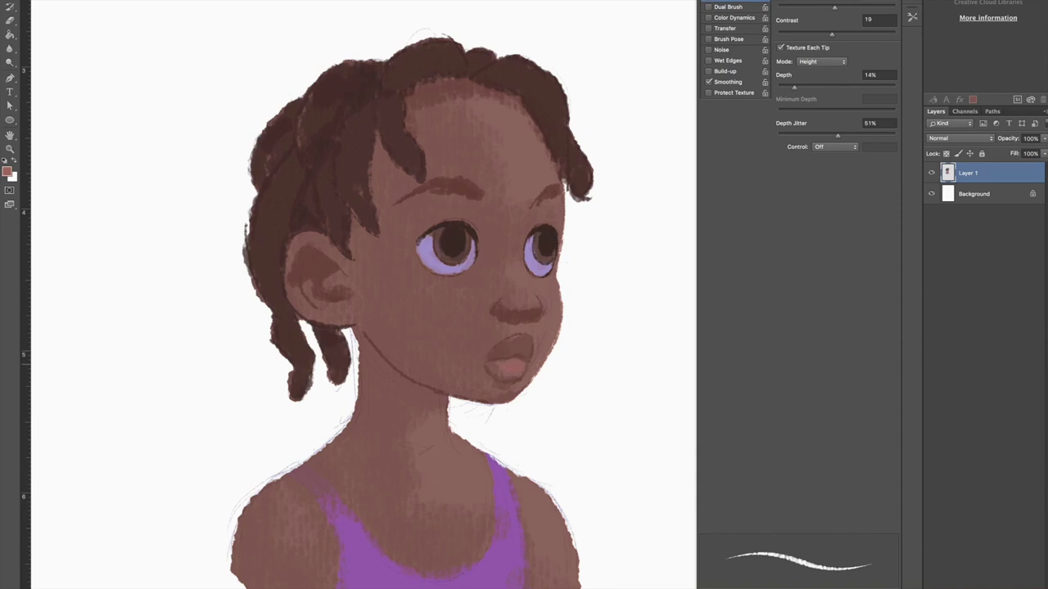
alt+click(514, 309)
click(8, 170)
click(900, 261)
drag(529, 316, 521, 317)
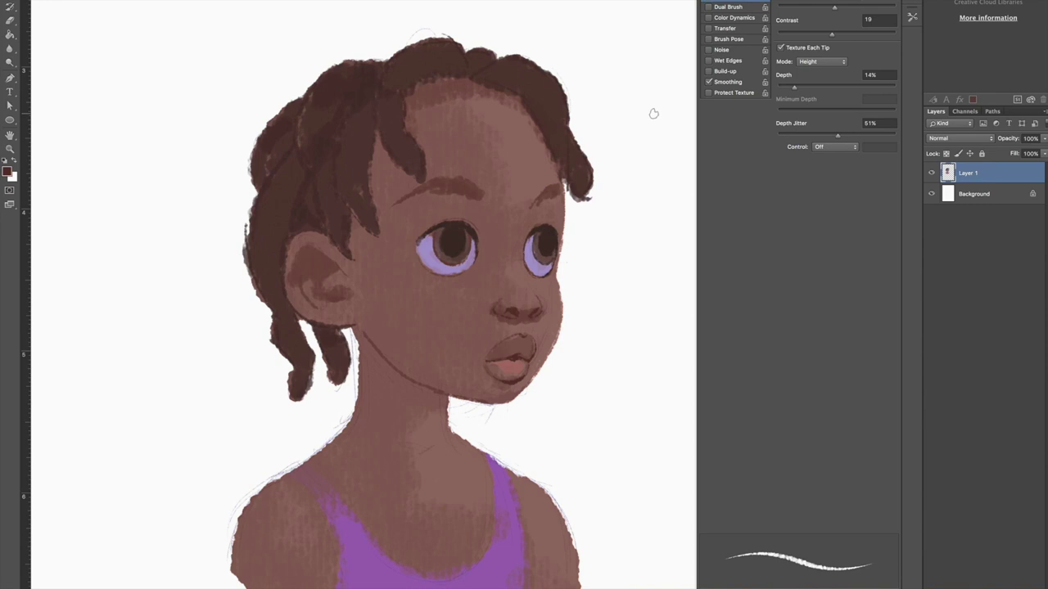
drag(532, 315, 523, 316)
- Set the foreground colour to a darker brown and deepen both eyebrows
click(8, 171)
key(Return)
drag(473, 191, 557, 190)
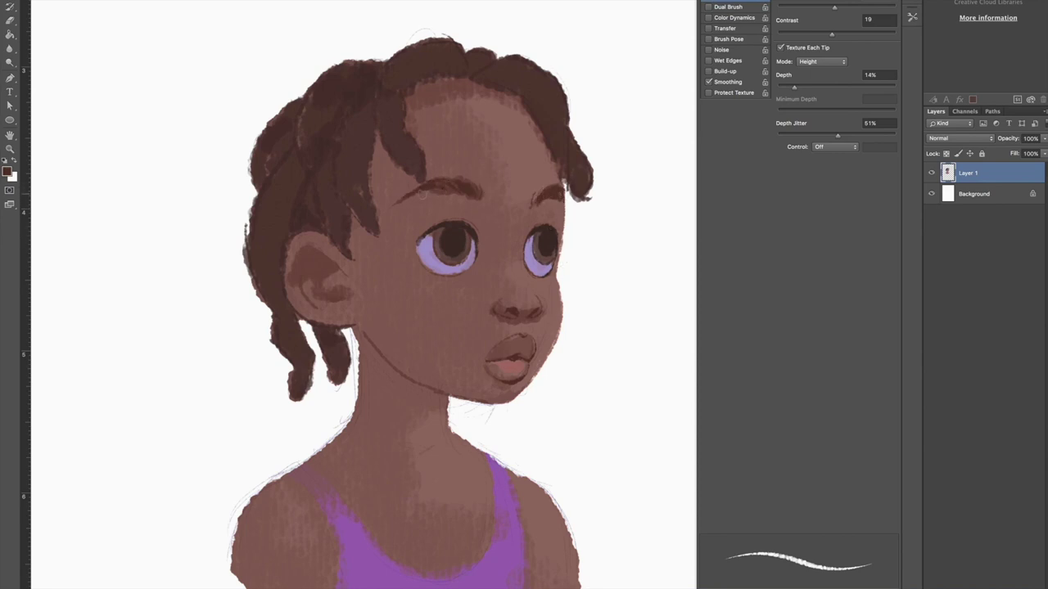
- Set the foreground colour to a near-black brown and paint shadows between and along the locks across the whole head
click(8, 171)
click(687, 379)
key(Return)
mouse_move(472, 70)
mouse_down()
mouse_move(393, 78)
mouse_move(380, 108)
mouse_move(379, 99)
mouse_move(399, 162)
mouse_up()
mouse_move(381, 71)
mouse_down()
mouse_move(365, 82)
mouse_move(348, 139)
mouse_move(364, 230)
mouse_up()
mouse_move(321, 148)
mouse_down()
mouse_move(320, 189)
mouse_move(350, 259)
mouse_up()
mouse_move(377, 63)
mouse_down()
mouse_move(317, 96)
mouse_move(308, 167)
mouse_up()
mouse_move(307, 105)
mouse_down()
mouse_move(274, 127)
mouse_move(260, 295)
mouse_up()
drag(278, 258, 303, 370)
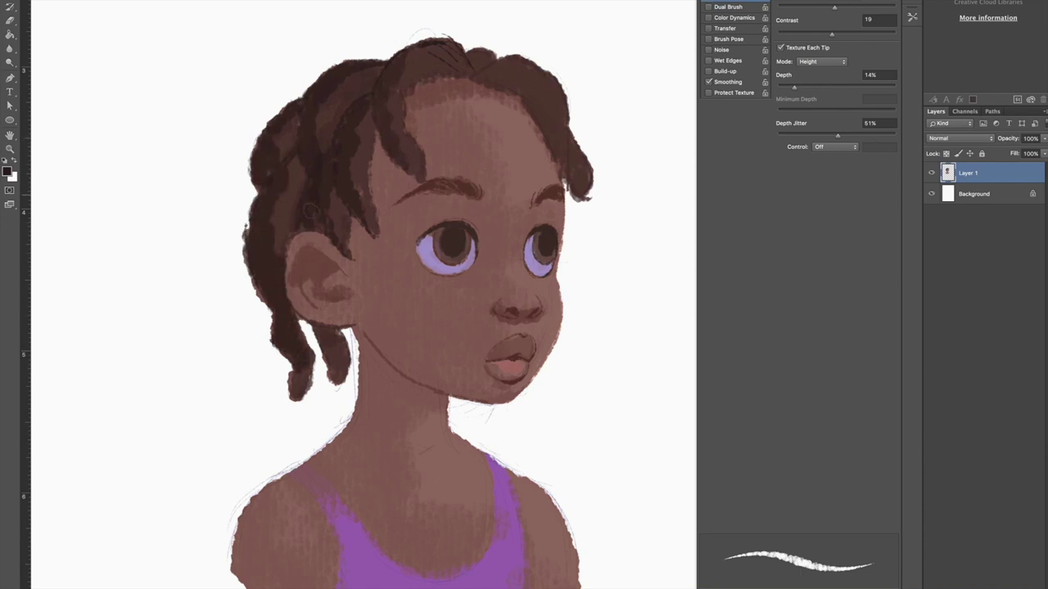
mouse_move(494, 82)
mouse_down()
mouse_move(519, 75)
mouse_move(538, 109)
mouse_move(523, 74)
mouse_move(573, 168)
mouse_up()
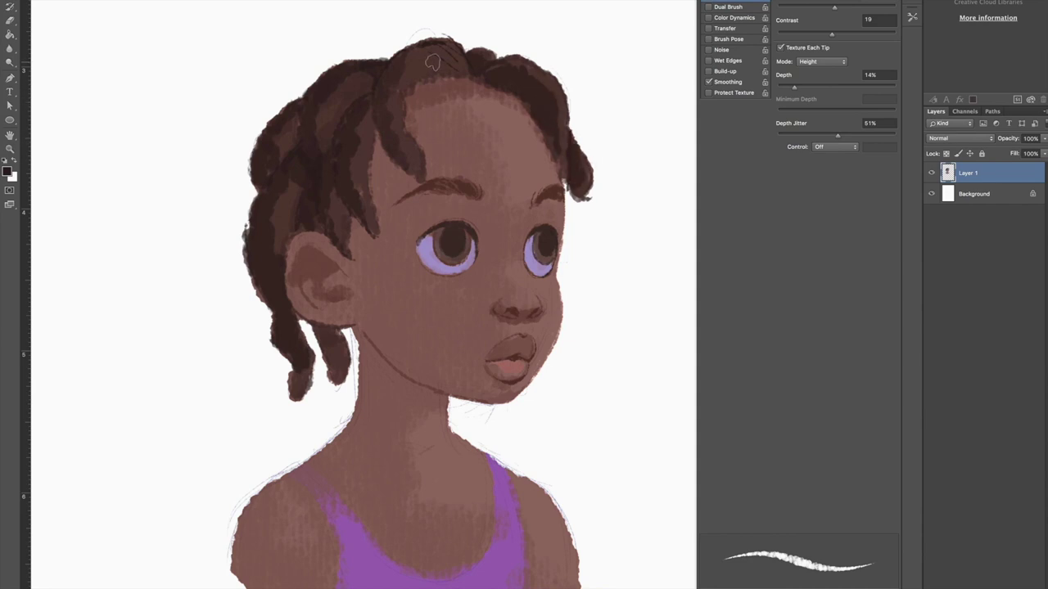
drag(370, 102, 369, 137)
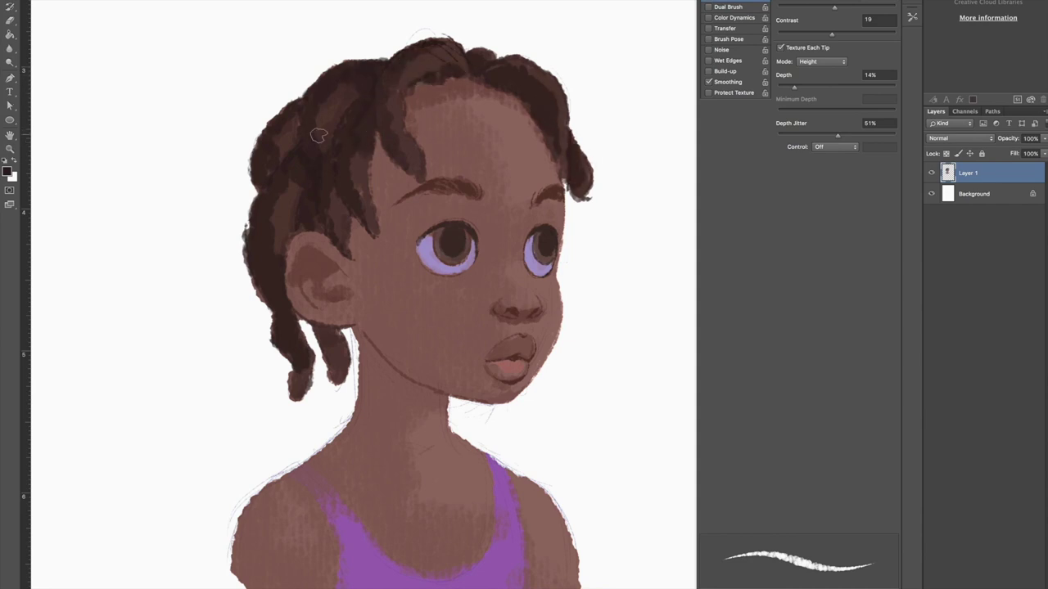
- Shrink the brush and draw curved twist lines with wispy ends on the front locks and the far-side locks
key([)
key([)
drag(417, 72, 459, 68)
mouse_move(389, 89)
mouse_down()
mouse_move(401, 144)
mouse_move(413, 131)
mouse_move(421, 162)
mouse_up()
drag(372, 122, 391, 153)
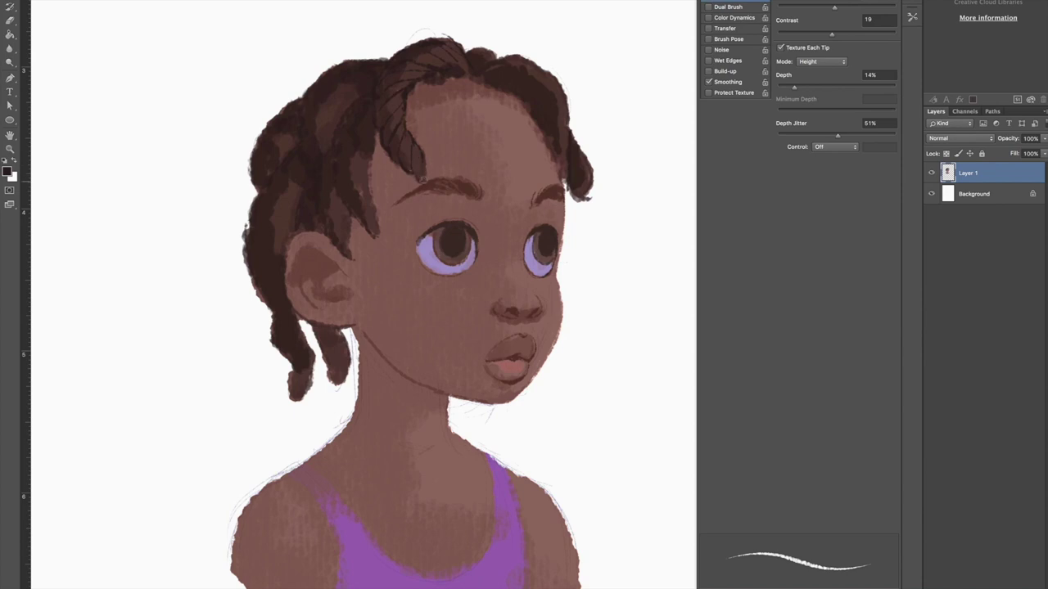
click(420, 177)
drag(375, 144, 360, 216)
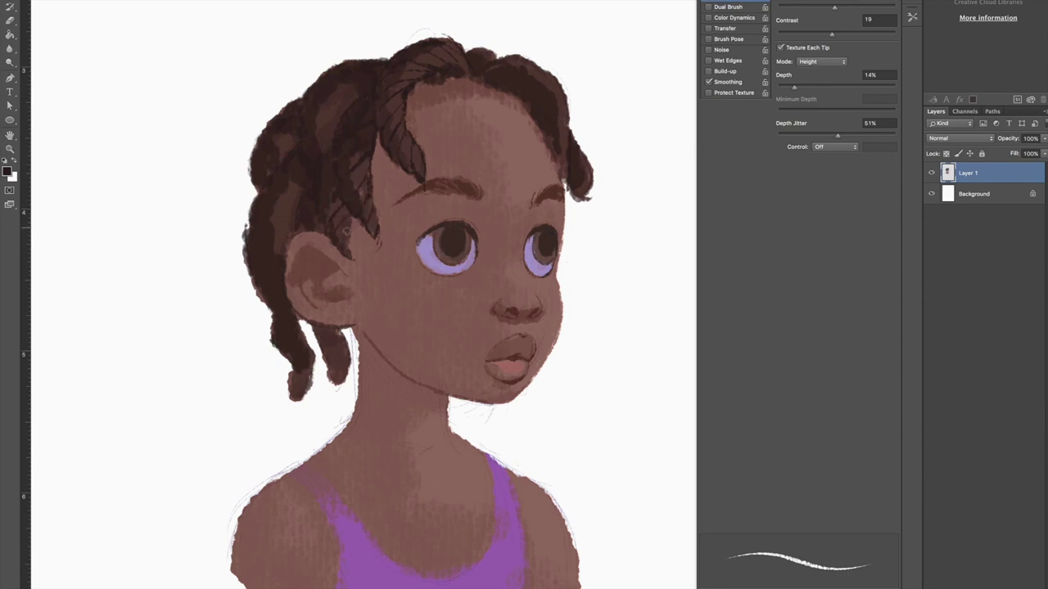
drag(350, 232, 361, 273)
drag(443, 49, 464, 39)
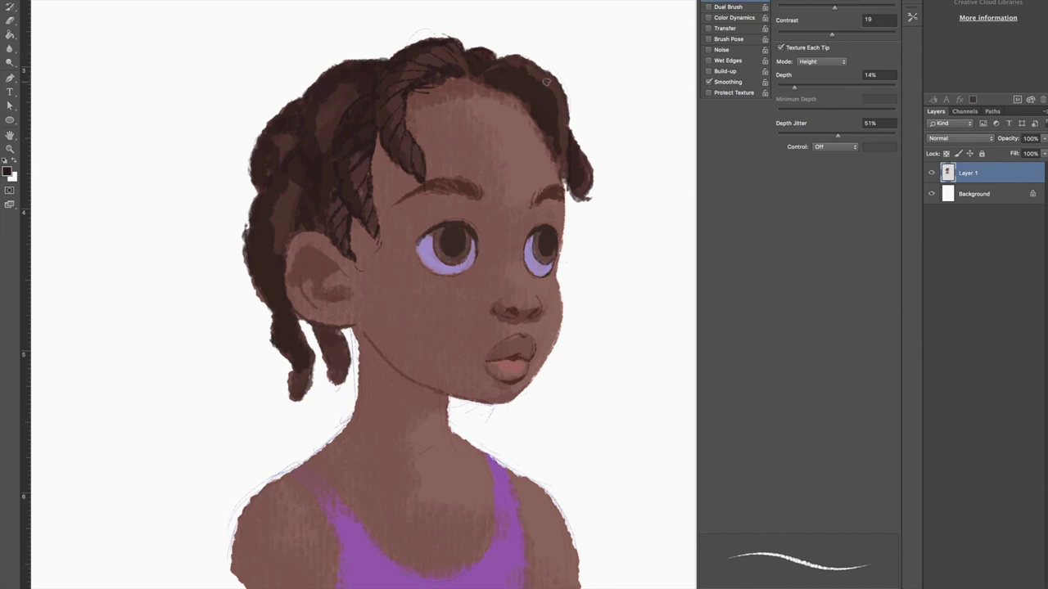
drag(548, 72, 562, 176)
mouse_move(574, 139)
mouse_down()
mouse_move(586, 195)
mouse_move(600, 208)
mouse_up()
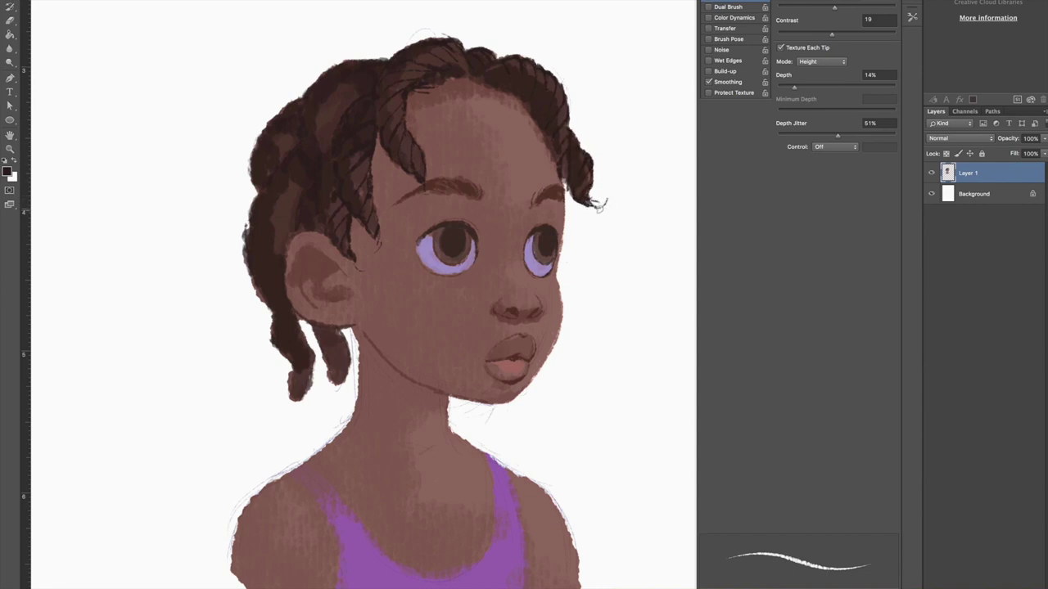
- Draw twist lines and stray ends on the back and nape locks, and add fine hairs along the forehead hairline
drag(337, 92, 334, 144)
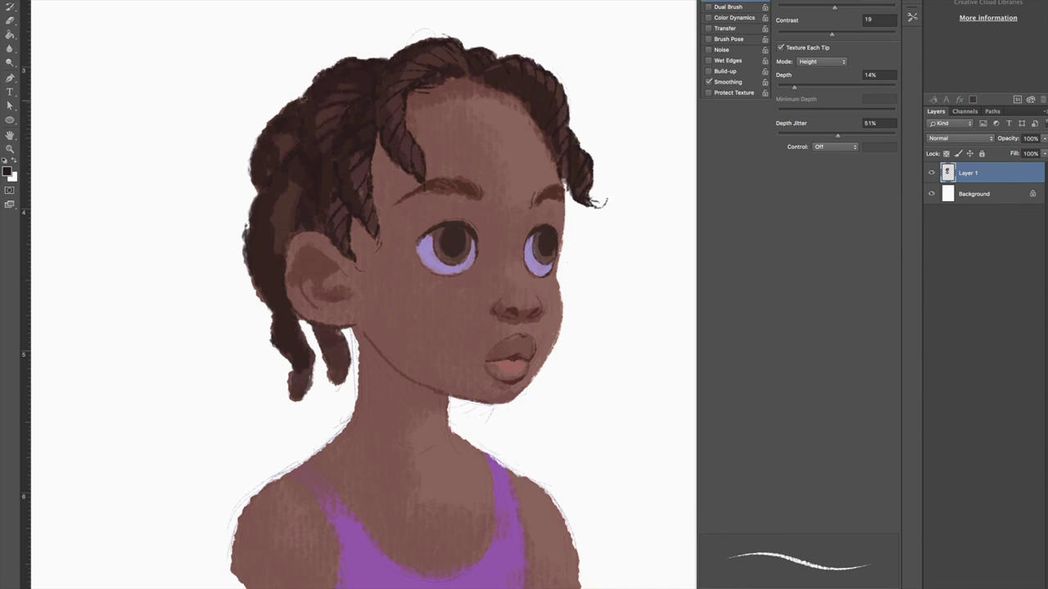
drag(298, 95, 274, 123)
mouse_move(266, 152)
mouse_down()
mouse_move(278, 174)
mouse_move(266, 193)
mouse_move(284, 192)
mouse_move(270, 216)
mouse_move(292, 227)
mouse_move(304, 171)
mouse_move(259, 233)
mouse_move(258, 197)
mouse_move(260, 289)
mouse_up()
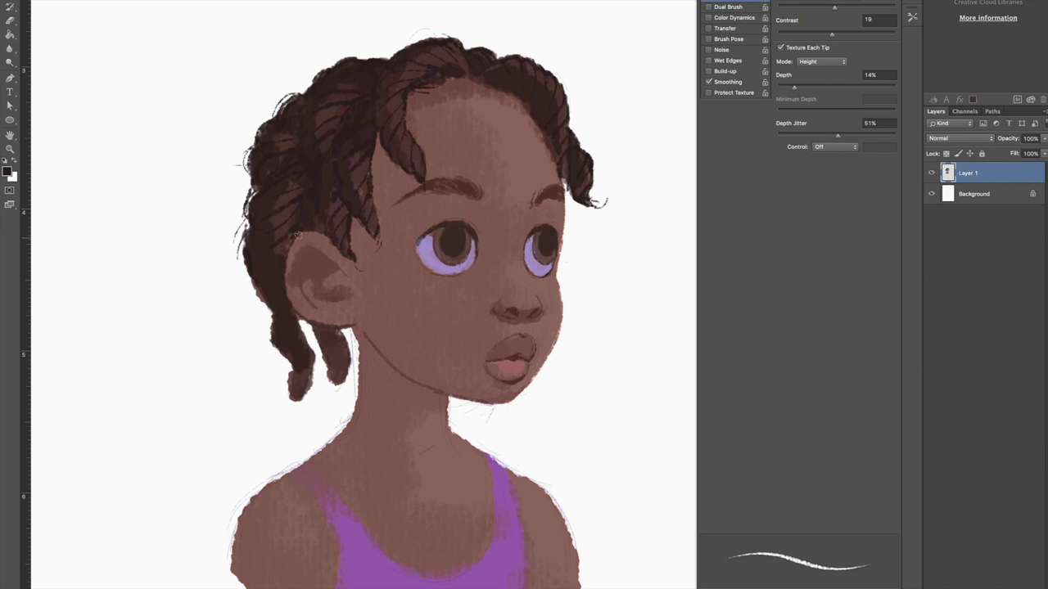
drag(259, 284, 281, 324)
mouse_move(309, 387)
mouse_down()
mouse_move(294, 369)
mouse_move(300, 397)
mouse_move(308, 374)
mouse_move(301, 414)
mouse_up()
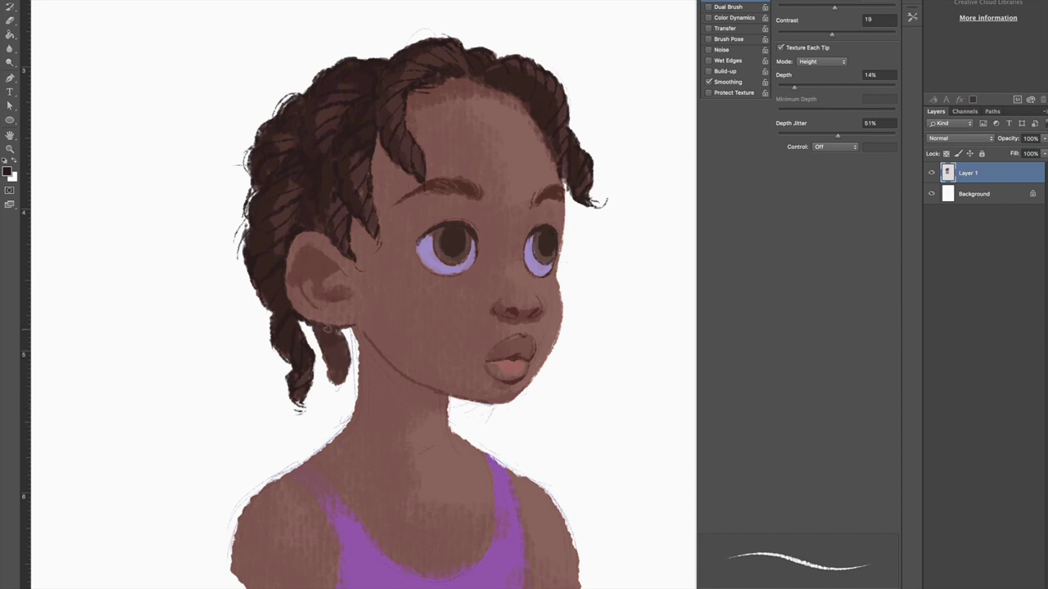
drag(336, 331, 334, 401)
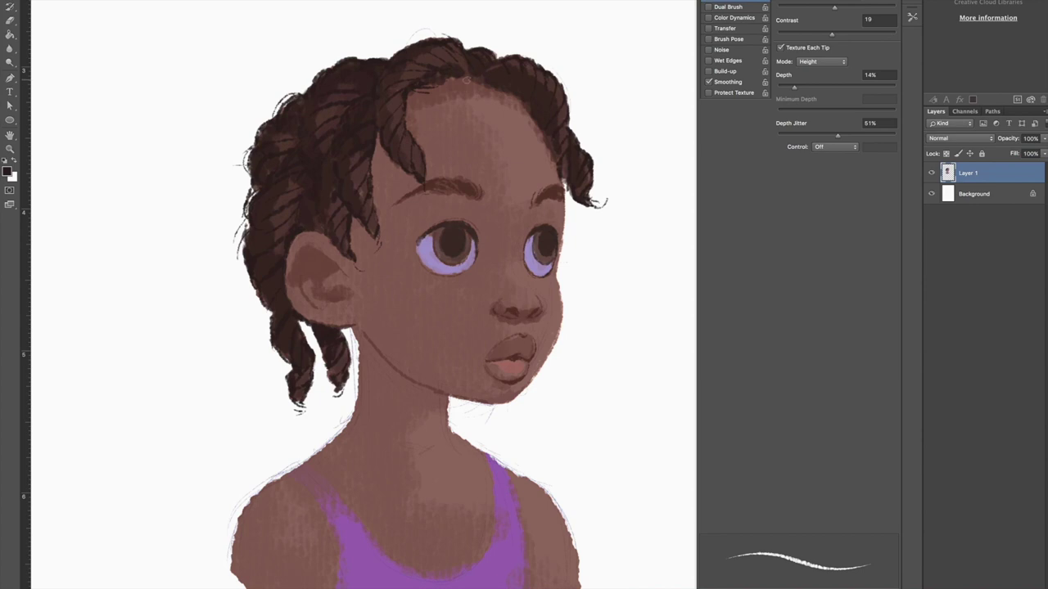
mouse_move(468, 77)
mouse_down()
mouse_move(423, 92)
mouse_move(460, 85)
mouse_move(440, 72)
mouse_move(517, 100)
mouse_move(486, 84)
mouse_move(534, 123)
mouse_up()
mouse_move(467, 97)
mouse_down()
mouse_move(405, 106)
mouse_move(468, 81)
mouse_up()
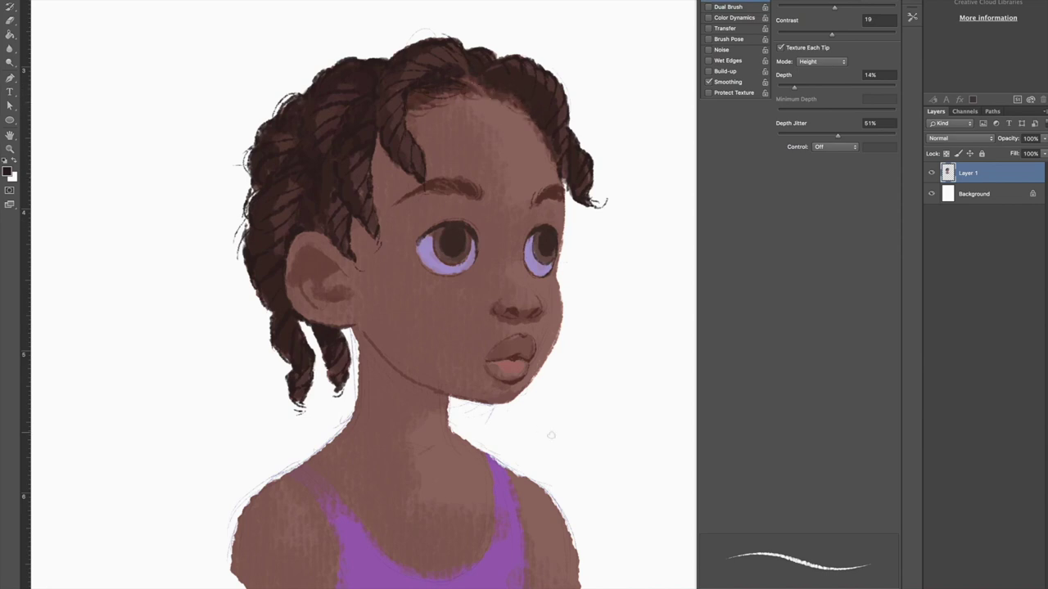
- Set the foreground colour to a darker skin brown, lower the brush texture depth to 10%, and shade the neck beneath the jawline
alt+click(397, 398)
click(9, 171)
click(697, 355)
key(Return)
drag(381, 362, 411, 390)
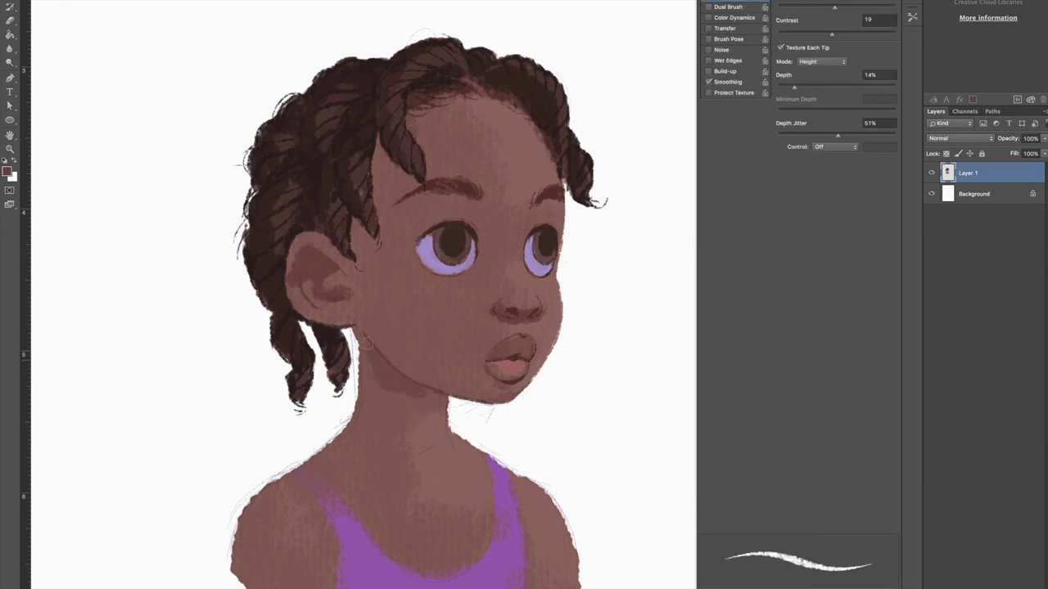
drag(793, 88, 789, 90)
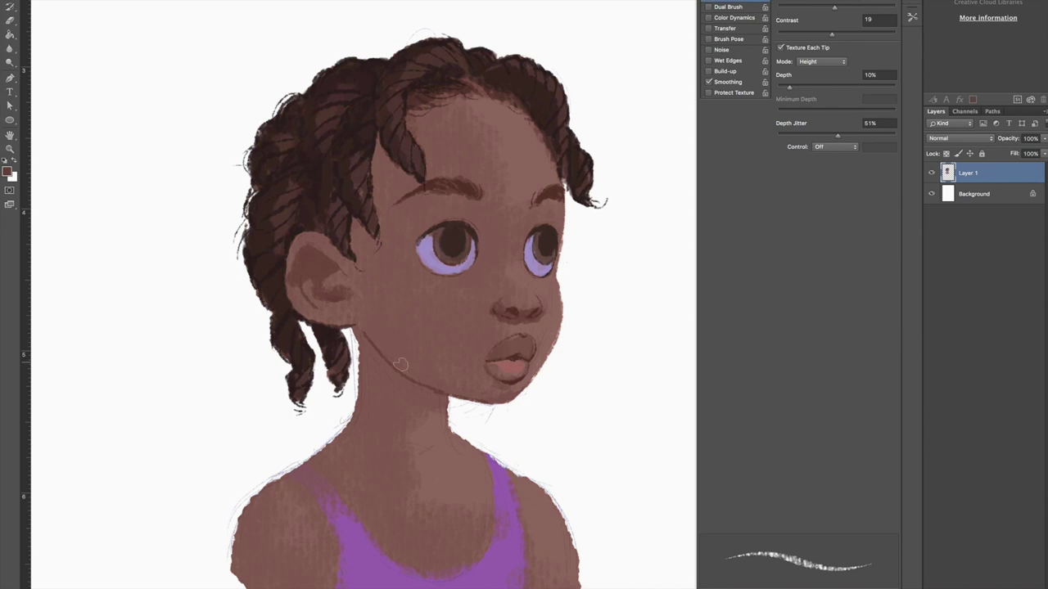
key(bracketright)
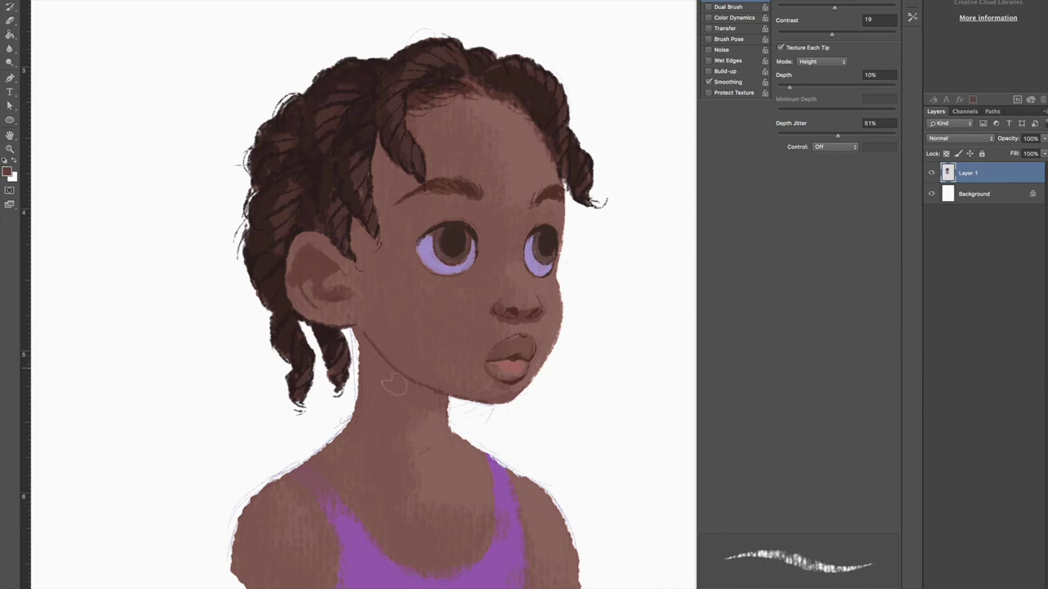
mouse_move(366, 342)
mouse_down()
mouse_move(400, 411)
mouse_move(386, 392)
mouse_move(391, 377)
mouse_move(490, 399)
mouse_up()
- Enlarge the brush and add textured shadow to the near shoulder and upper arm, deepening the neck shadow under the chin
key(bracketright)
key(bracketright)
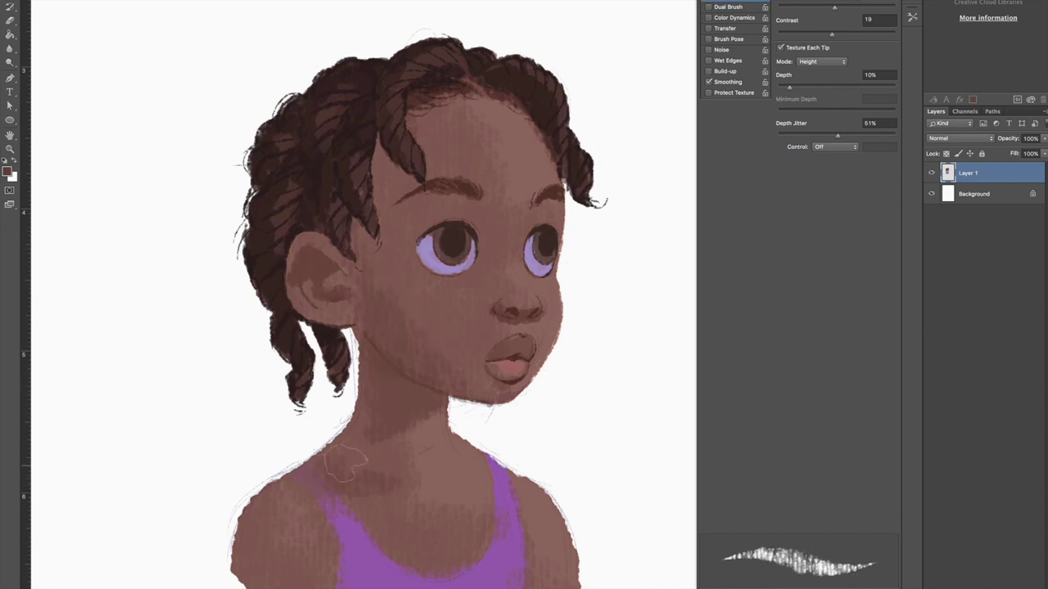
drag(246, 496, 261, 564)
drag(239, 517, 267, 577)
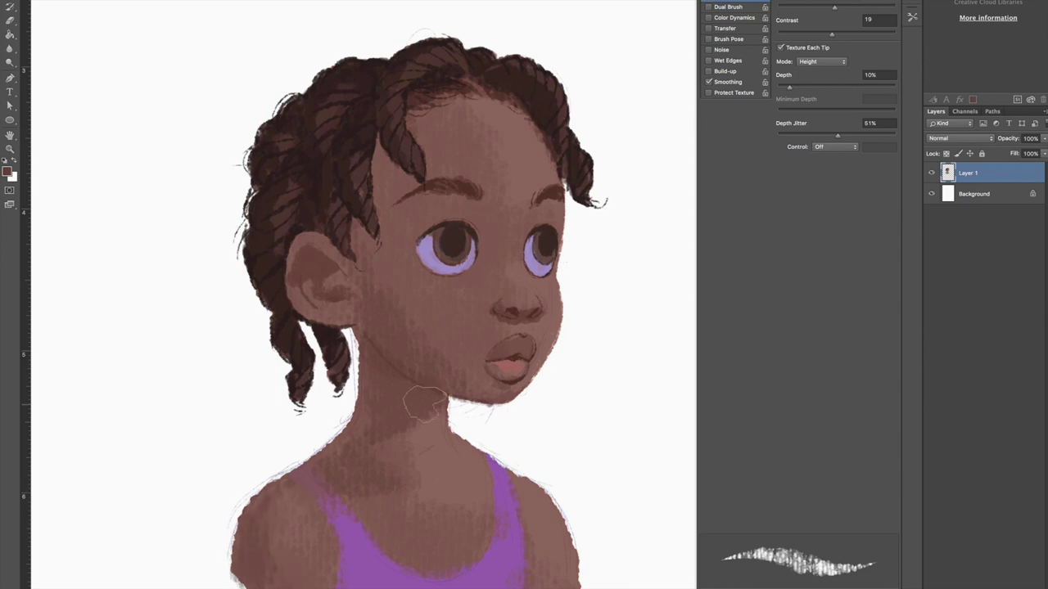
mouse_move(419, 392)
mouse_down()
mouse_move(448, 405)
mouse_move(429, 389)
mouse_up()
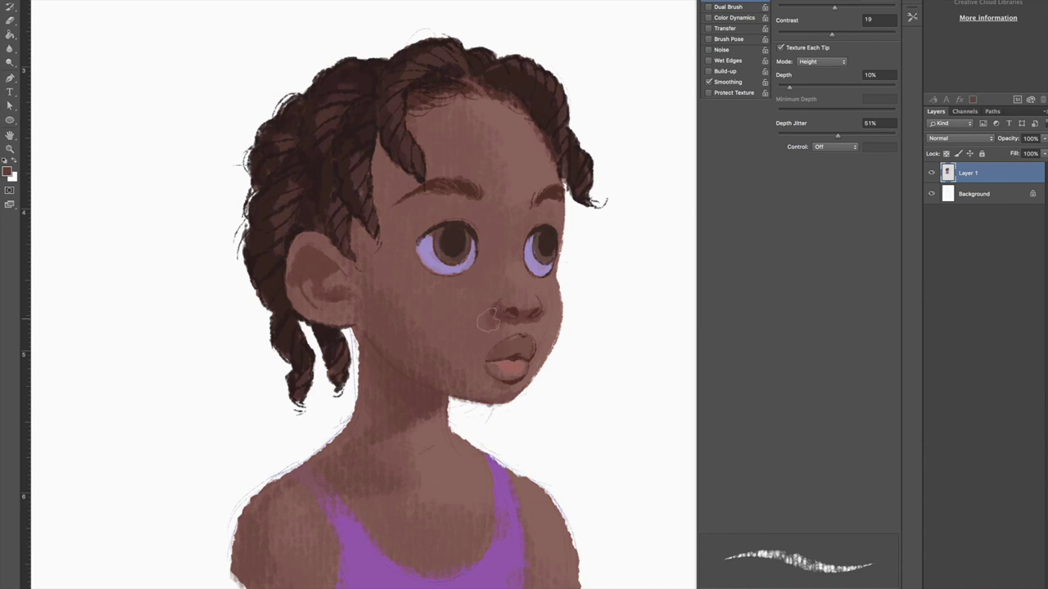
- Define the ear in dark brown 49322d with texture depth at 15%, and outline the far side of the face in reddish brown
click(8, 172)
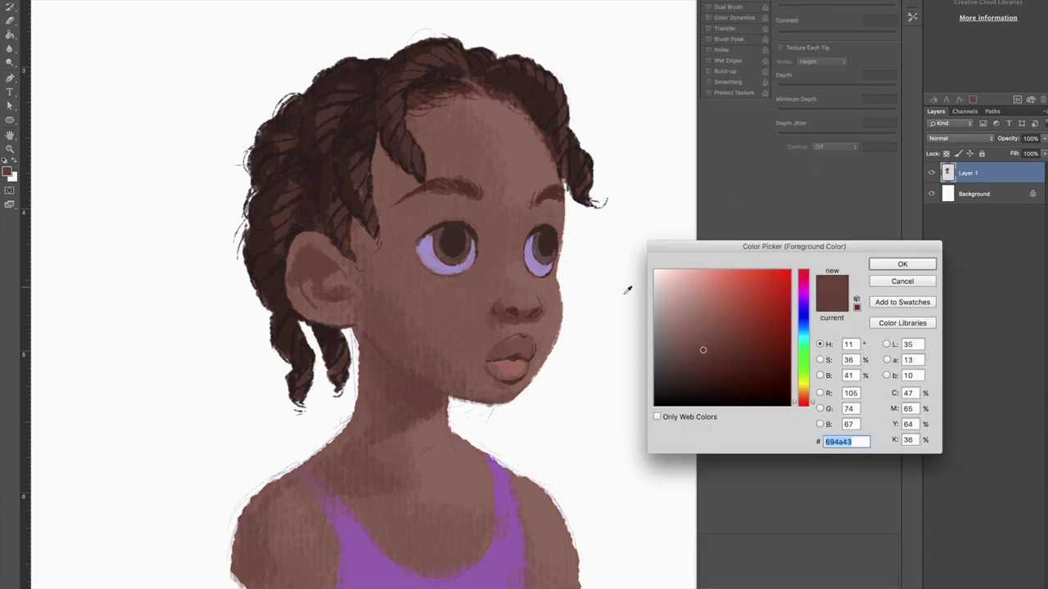
key(Return)
alt+click(316, 253)
click(8, 172)
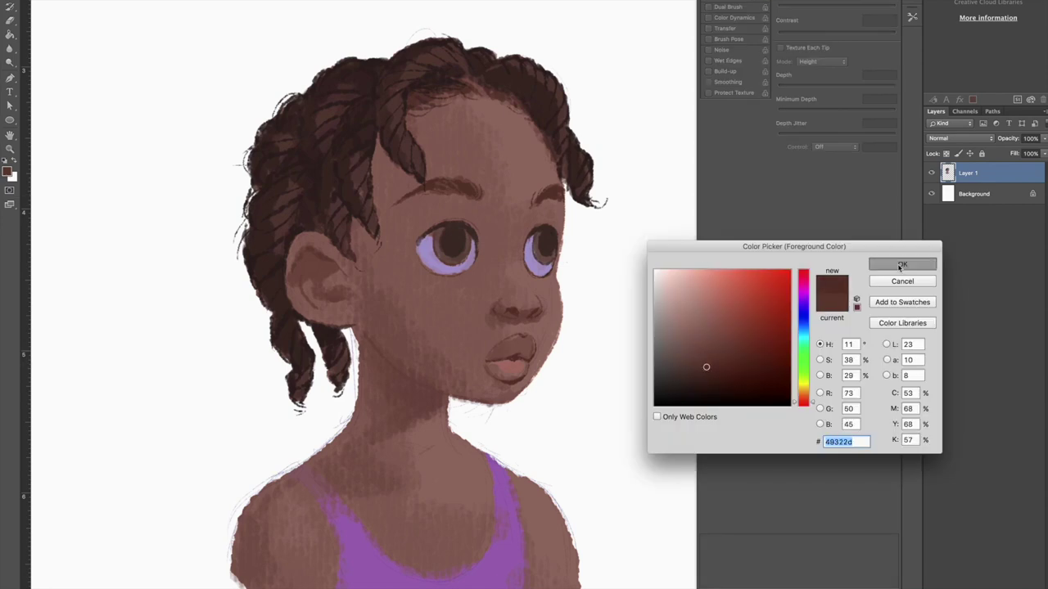
click(901, 265)
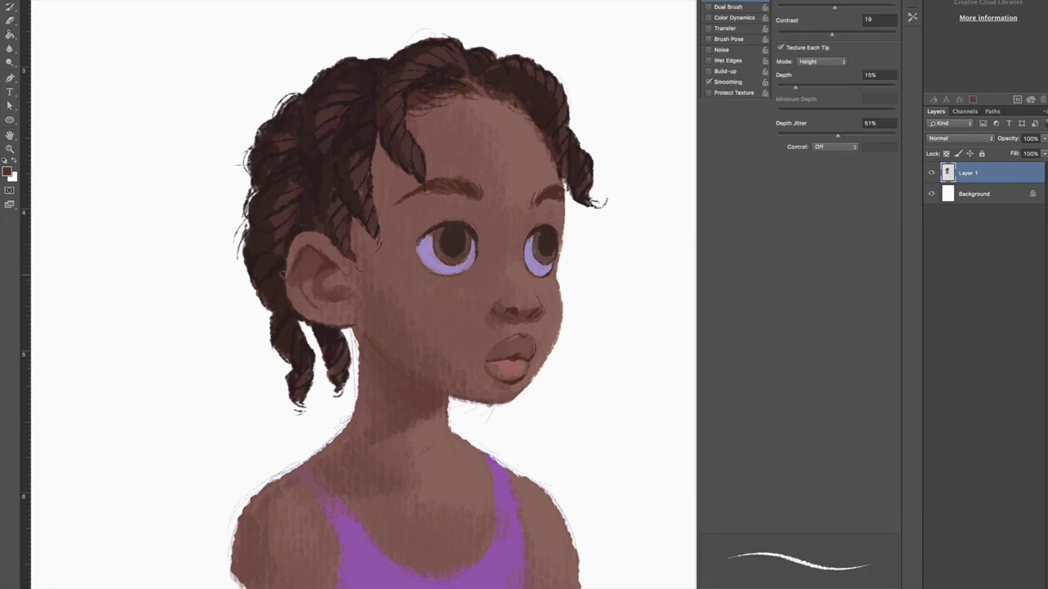
click(565, 204)
key(Return)
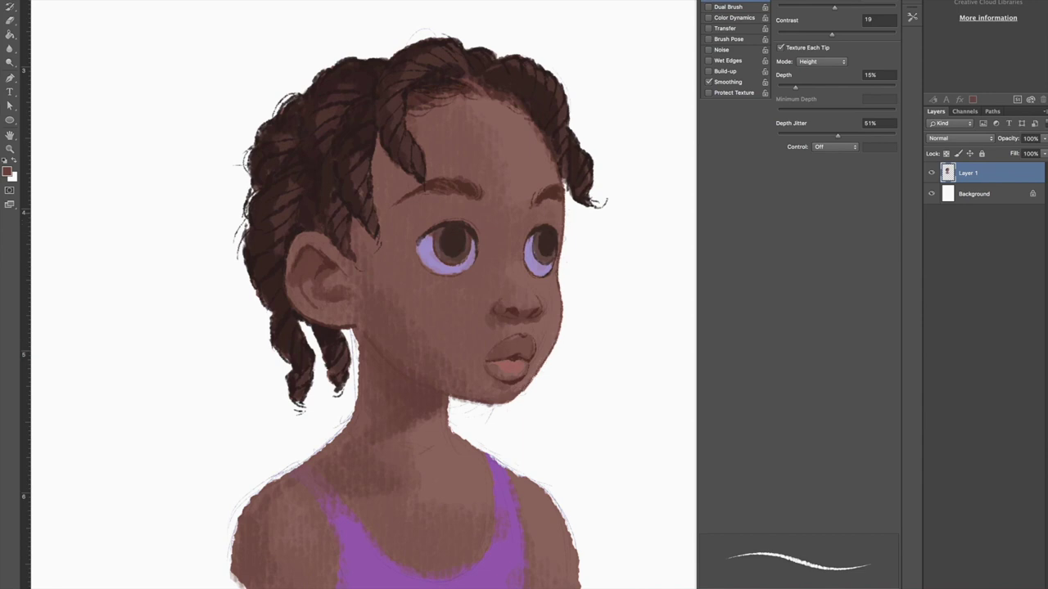
- Pick a darker reddish brown as the foreground colour and outline the jaw and underside of the chin
click(9, 171)
click(707, 375)
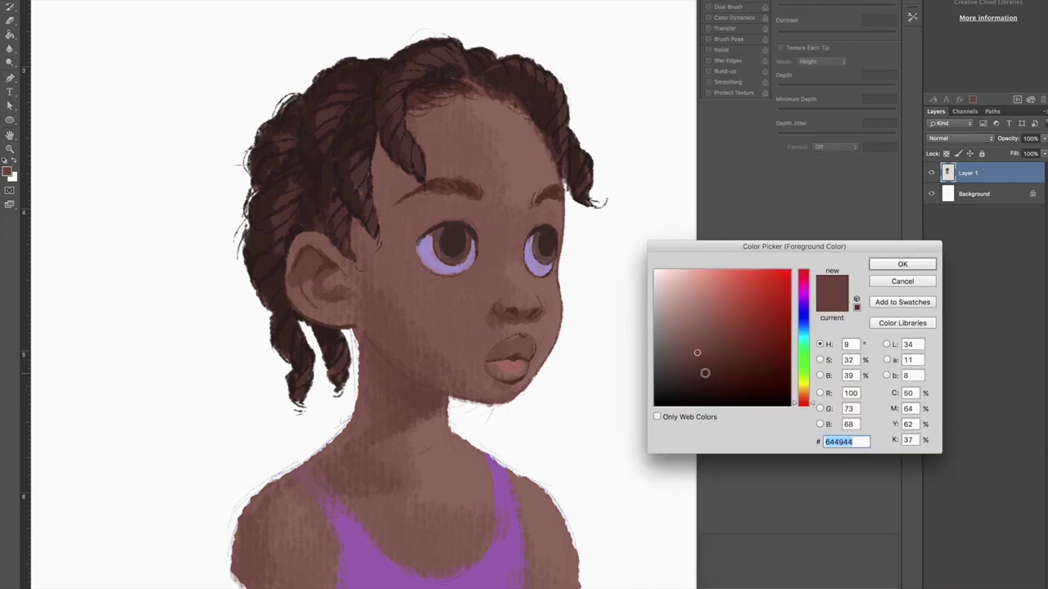
key(Return)
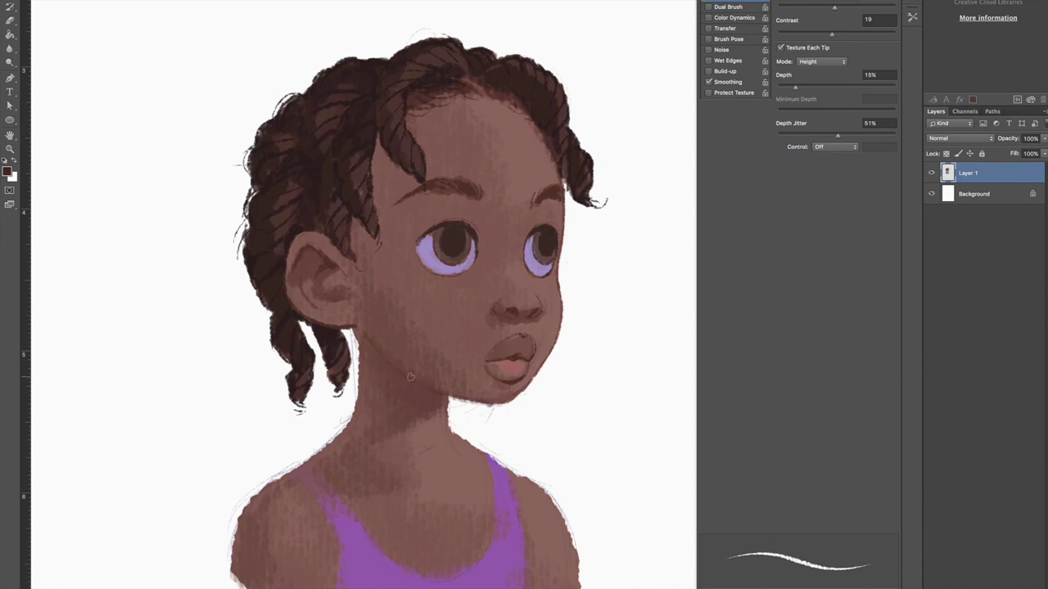
mouse_move(439, 393)
mouse_down()
mouse_move(519, 398)
mouse_move(508, 402)
mouse_up()
key(period)
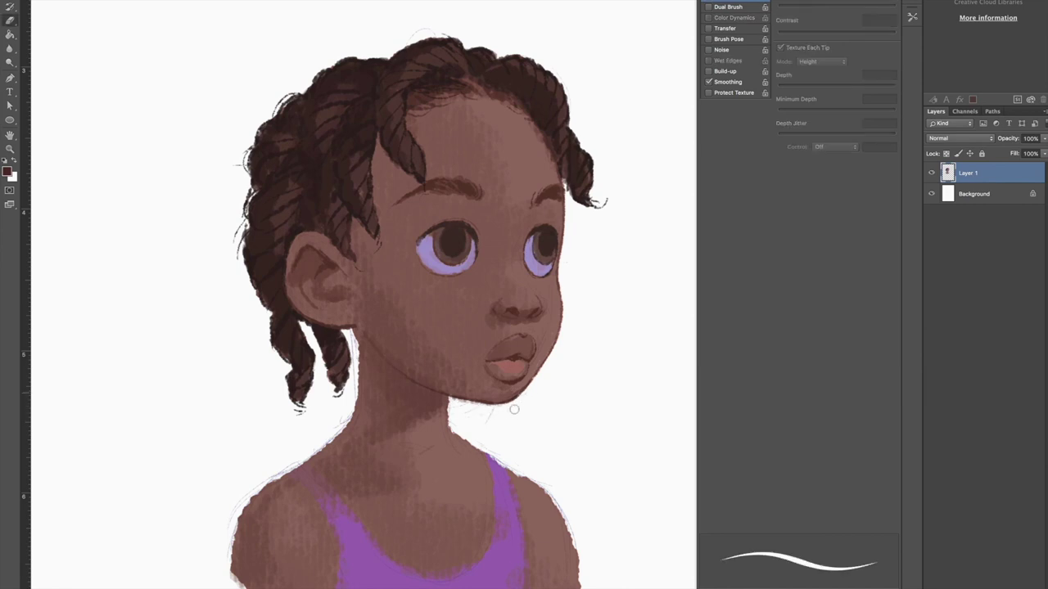
- Outline both sides of the neck down onto the near shoulder in the same dark brown
key(comma)
key(period)
key(comma)
drag(358, 381, 332, 446)
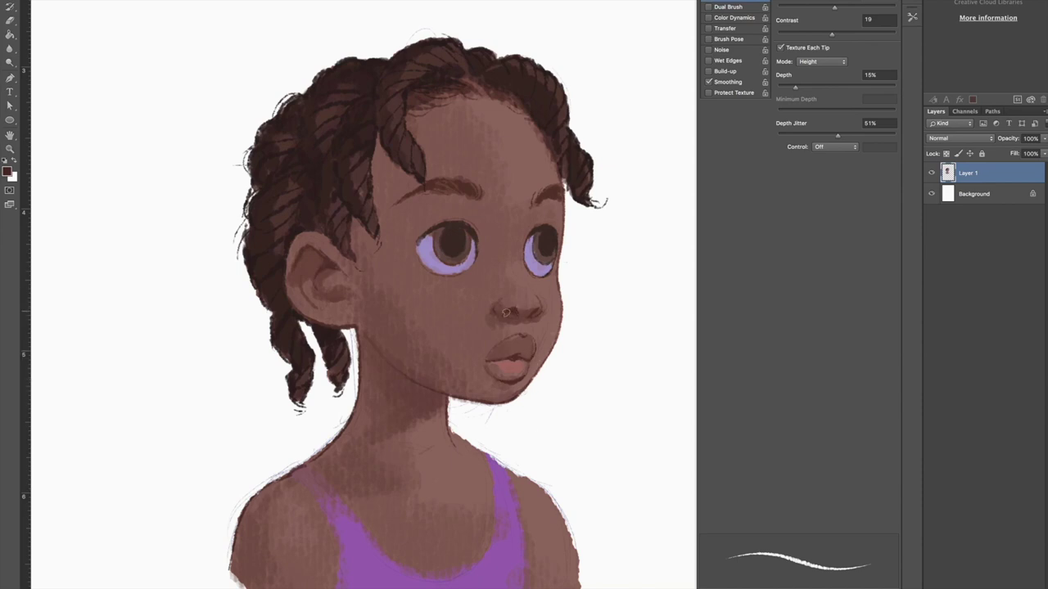
- Outline the tank top's straps, armholes and curved neckline in dark reddish brown
mouse_move(293, 476)
mouse_down()
mouse_move(338, 534)
mouse_move(337, 577)
mouse_move(339, 566)
mouse_up()
mouse_move(400, 550)
mouse_down()
mouse_move(434, 577)
mouse_move(466, 576)
mouse_move(490, 560)
mouse_up()
drag(491, 465, 474, 573)
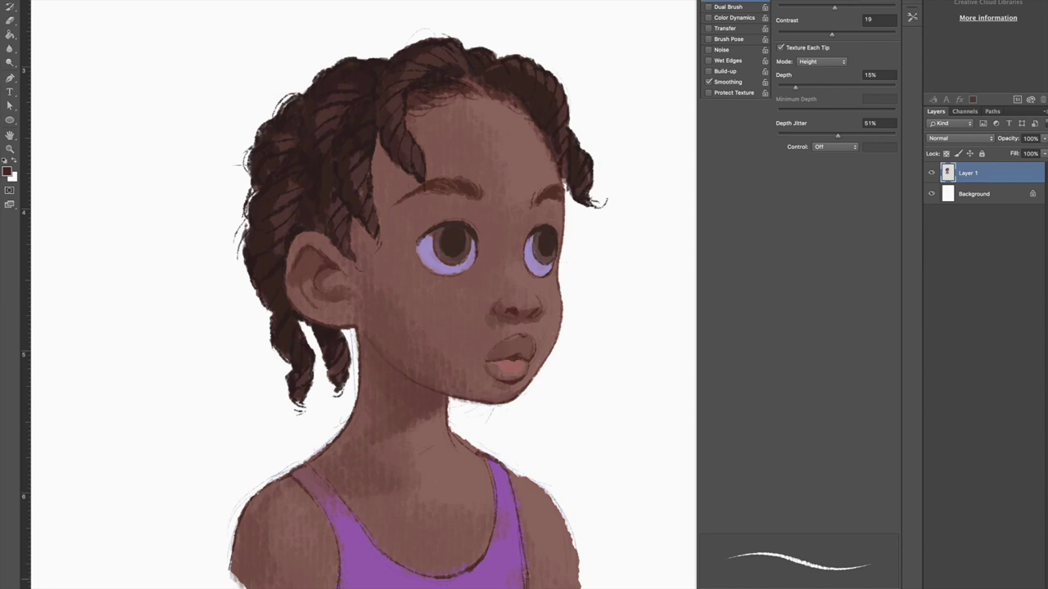
- Draw the outline of the far shoulder and erase the stray marks along its outer edge
key(e)
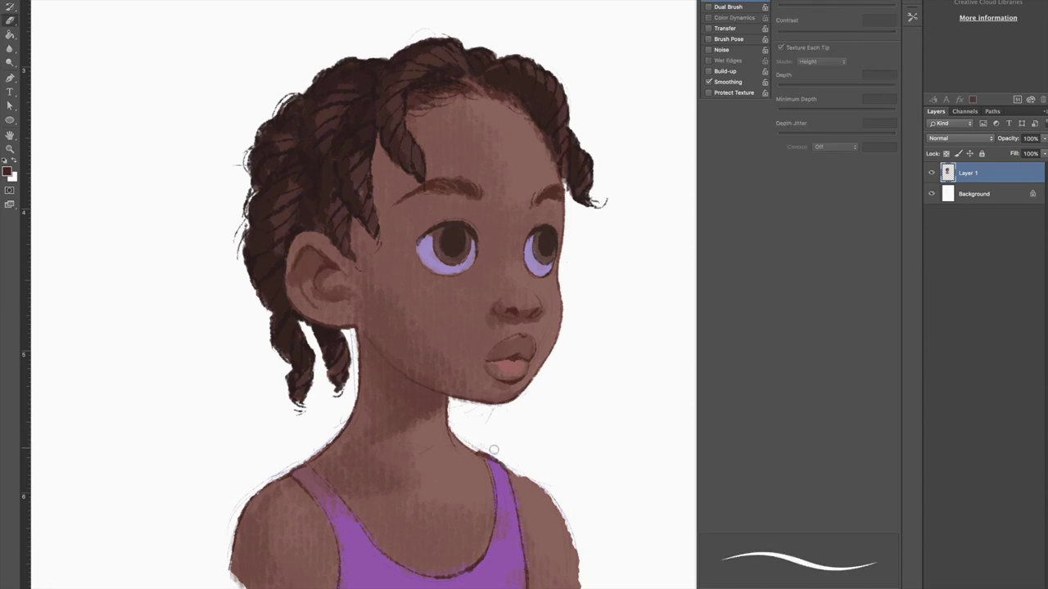
key(b)
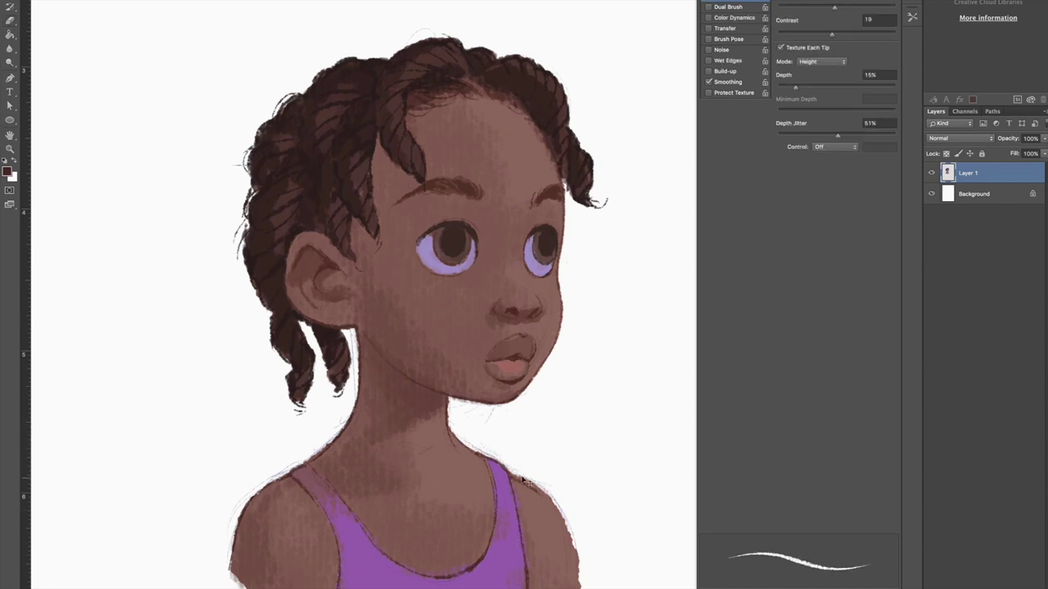
key(e)
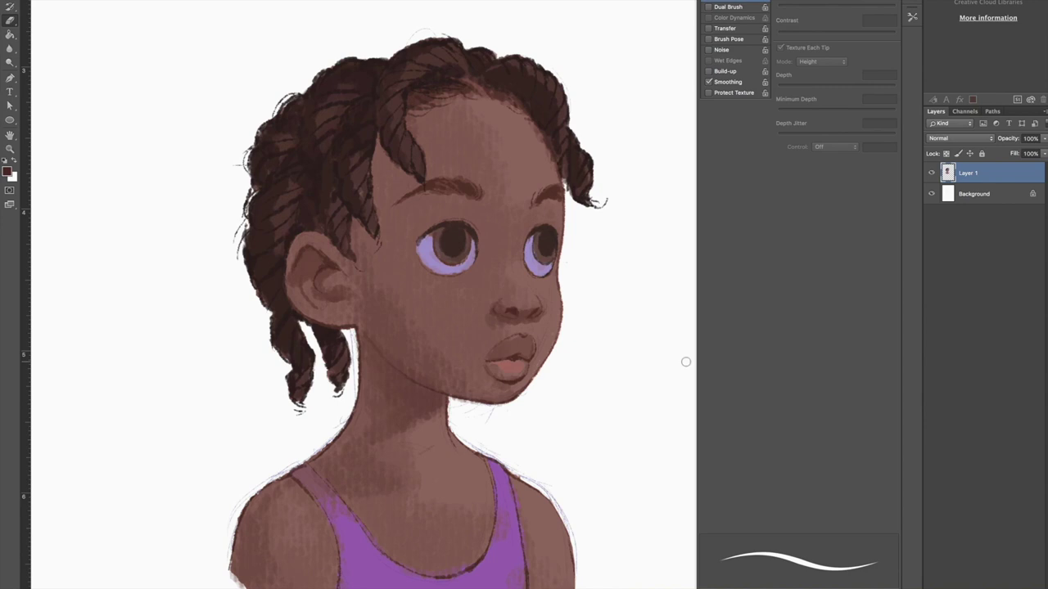
key(b)
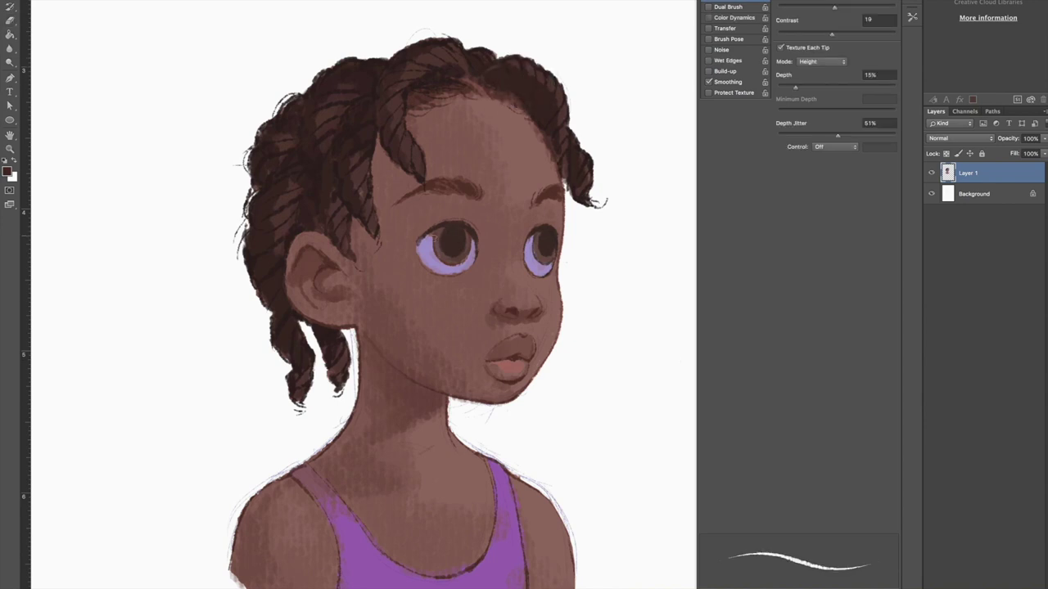
- Draw the upper eyelid creases in dark brown and thicken the upper lash lines of both eyes in black
drag(420, 221, 466, 216)
click(8, 172)
click(473, 228)
key(Return)
mouse_move(437, 228)
mouse_down()
mouse_move(417, 244)
mouse_move(476, 237)
mouse_up()
mouse_move(542, 232)
mouse_down()
mouse_move(531, 235)
mouse_move(553, 232)
mouse_up()
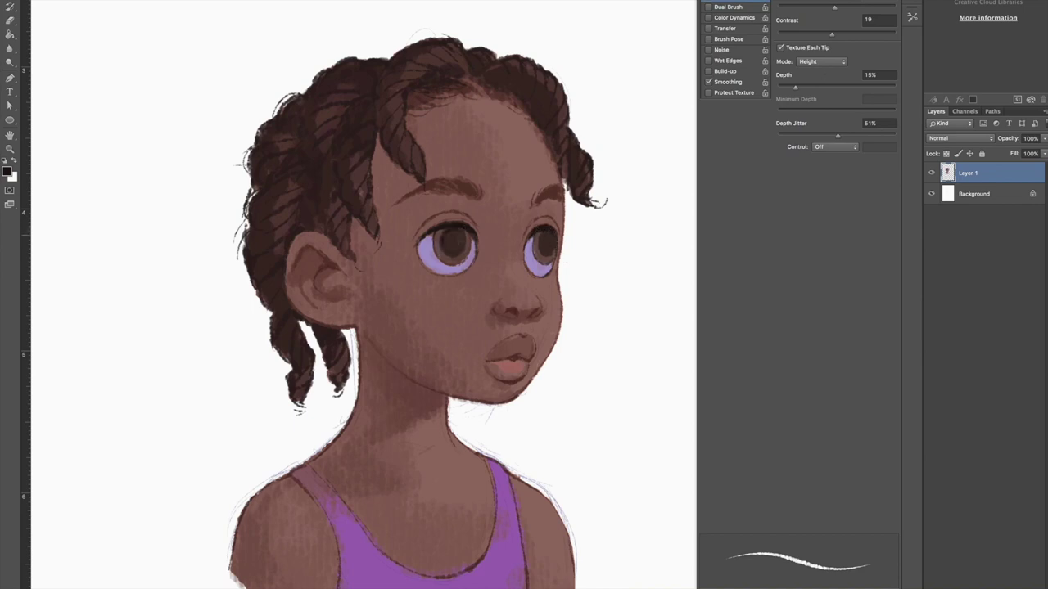
- Shrink the brush and draw fine black eyelashes along the upper lids of both eyes
drag(470, 229, 470, 235)
alt+click(550, 239)
alt+click(542, 226)
alt+click(449, 221)
click(9, 172)
key(Return)
key(bracketleft)
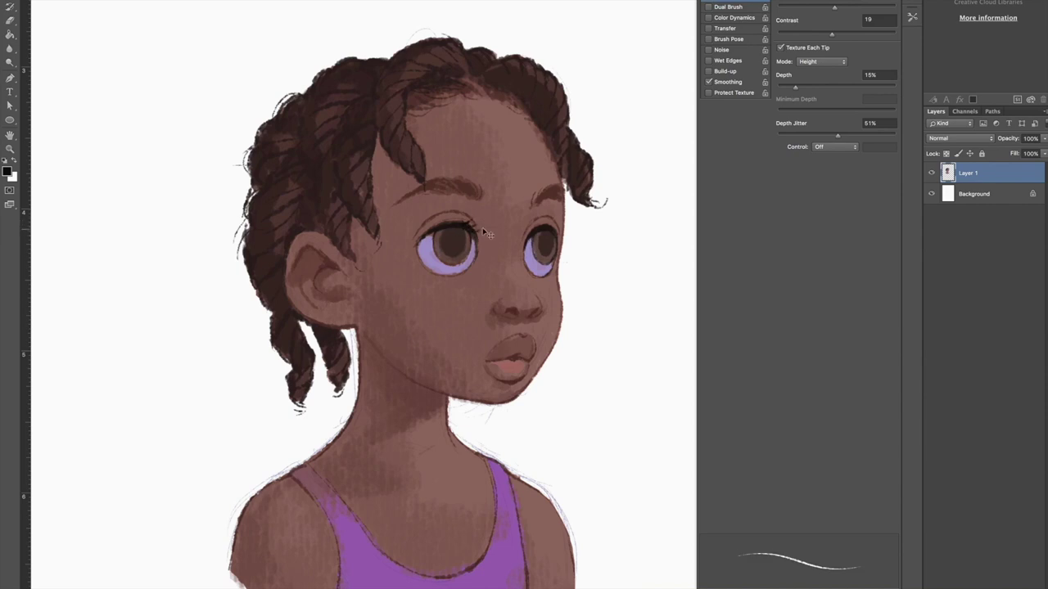
drag(439, 226, 447, 221)
mouse_move(532, 222)
mouse_down()
mouse_move(535, 215)
mouse_move(566, 238)
mouse_up()
- Raise the brush texture depth to 20% and darken the nostrils and both eyebrows
drag(794, 87, 801, 87)
drag(513, 312, 520, 313)
alt+click(579, 155)
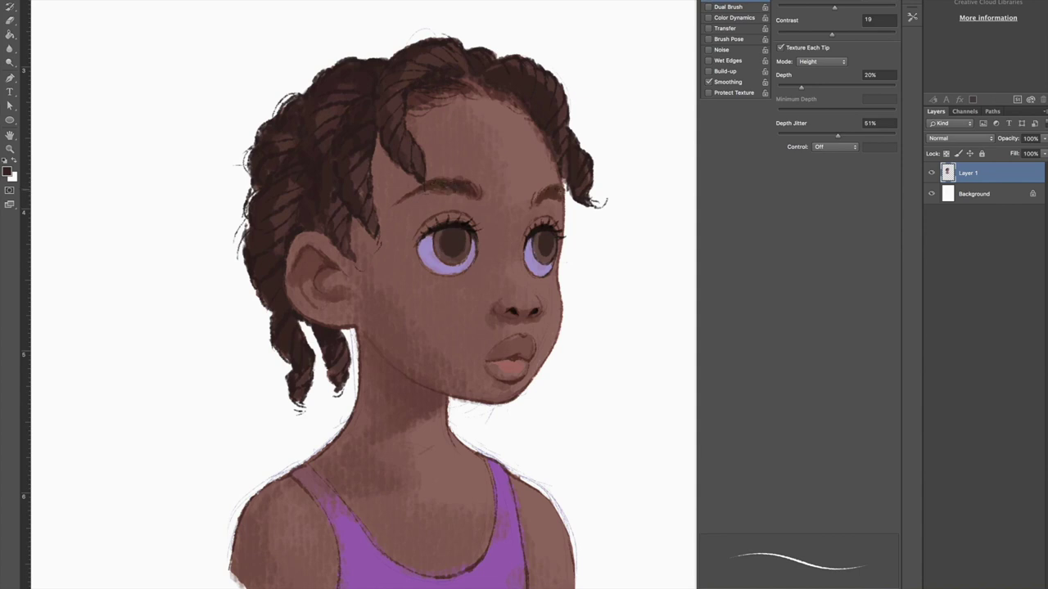
- Sample a reddish skin brown, enlarge the brush and touch up the outer rim of the ear
alt+click(487, 170)
key(bracketright)
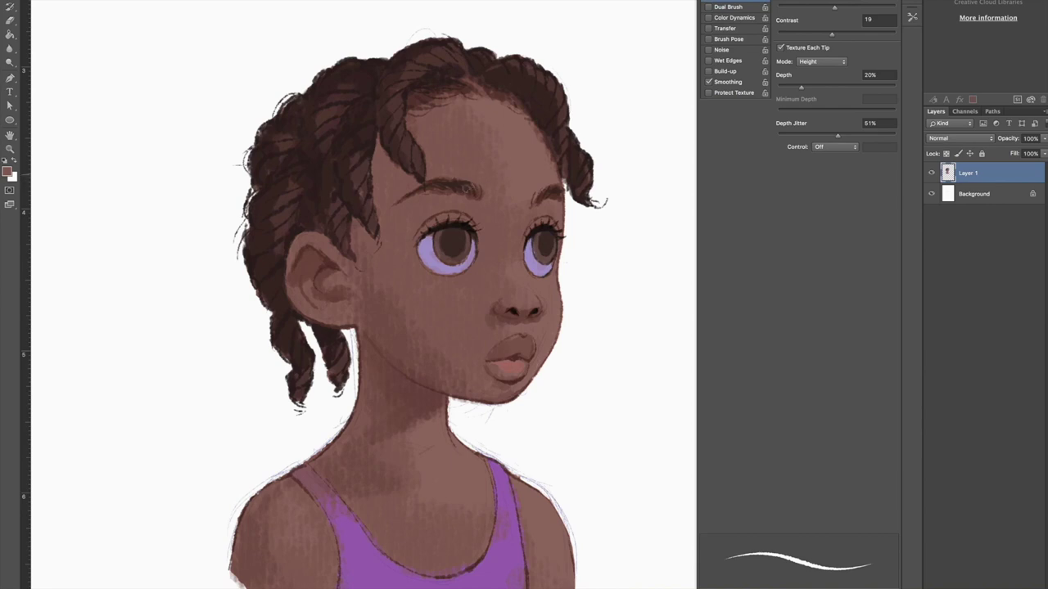
alt+click(552, 199)
drag(295, 255, 295, 312)
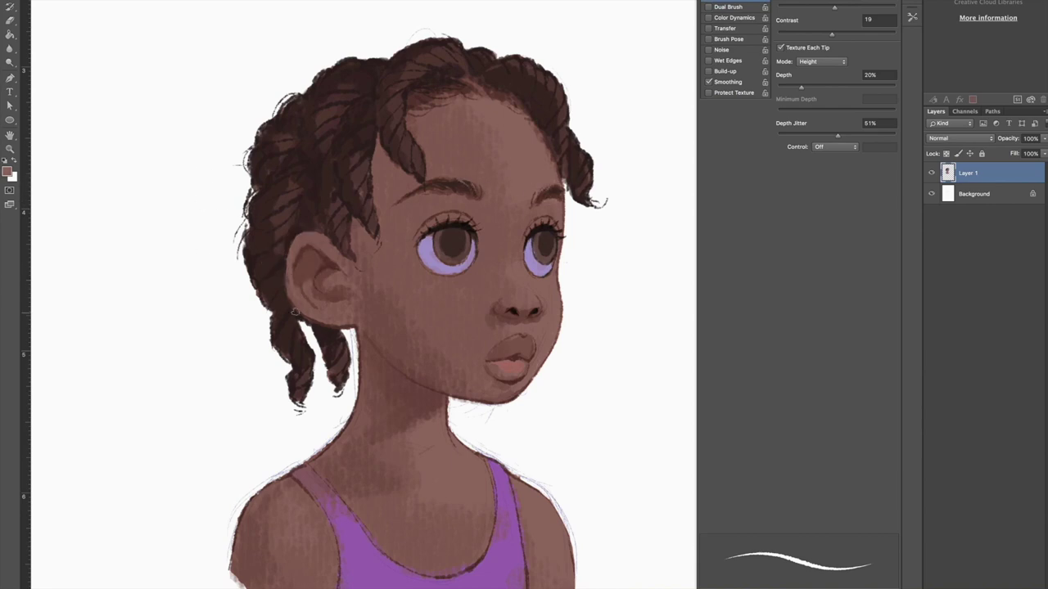
- Shrink the brush and paint a small dark round stud earring on the earlobe
alt+click(334, 299)
key(bracketleft)
key(bracketleft)
key(bracketleft)
key(bracketleft)
key(bracketleft)
alt+click(335, 308)
- Set the brush texture depth to 10% and paint dark collarbone marks across the base of the neck
alt+click(529, 342)
drag(801, 88, 788, 88)
click(8, 172)
click(545, 171)
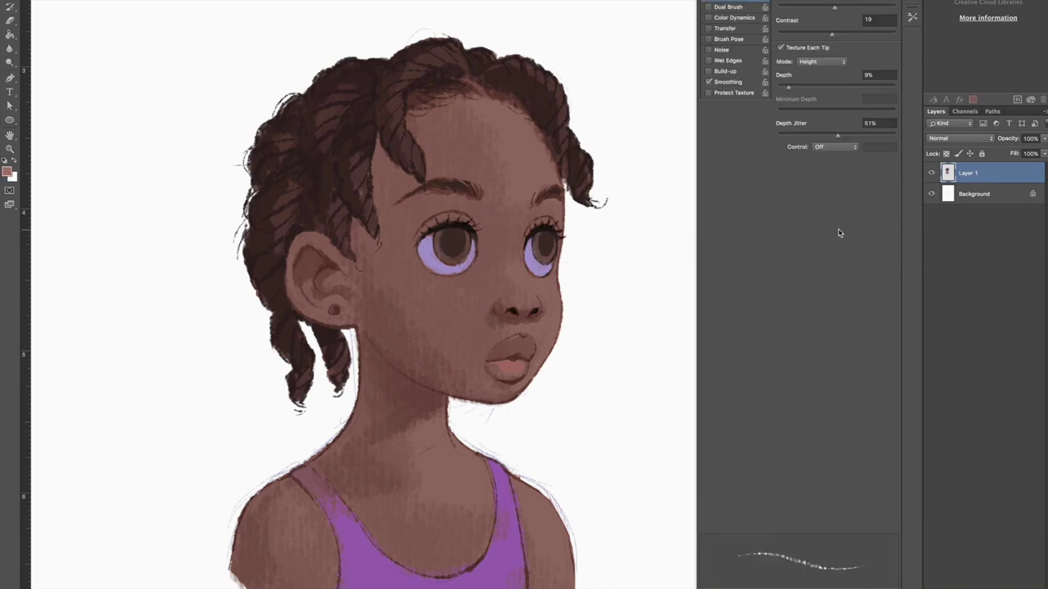
alt+click(486, 473)
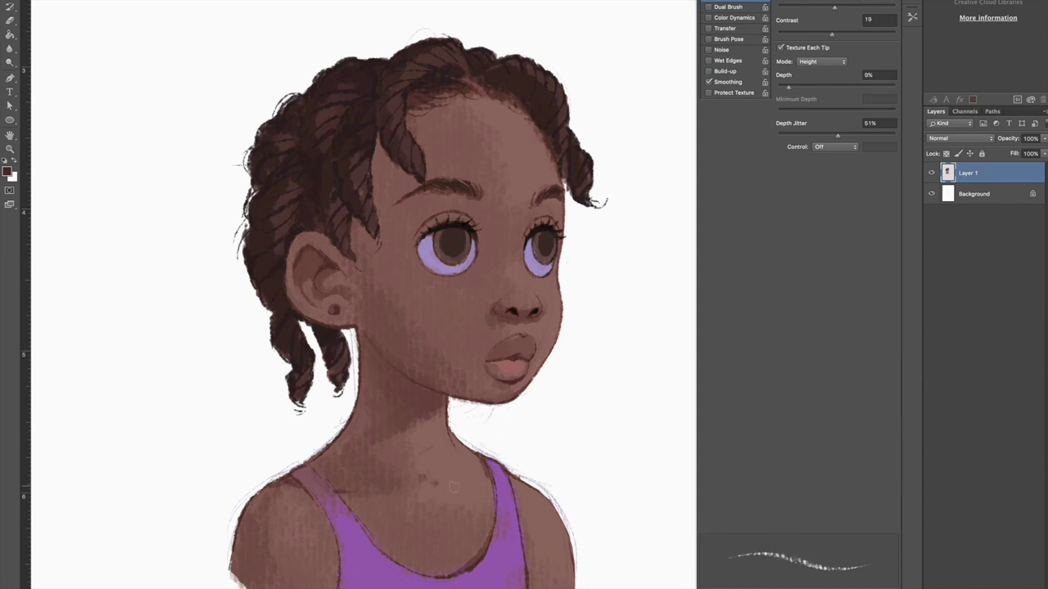
drag(788, 87, 790, 87)
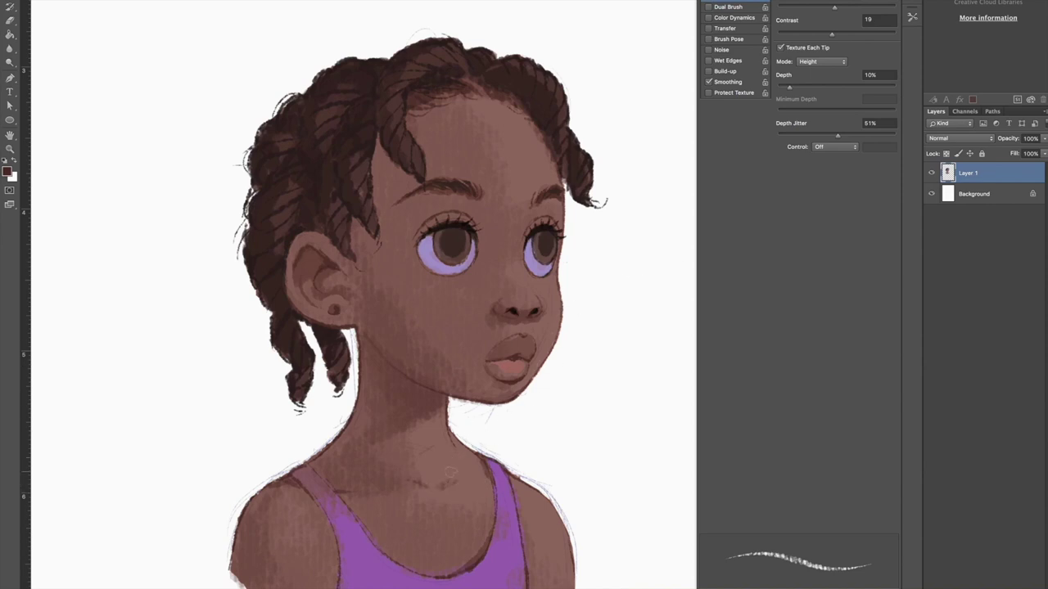
alt+click(459, 481)
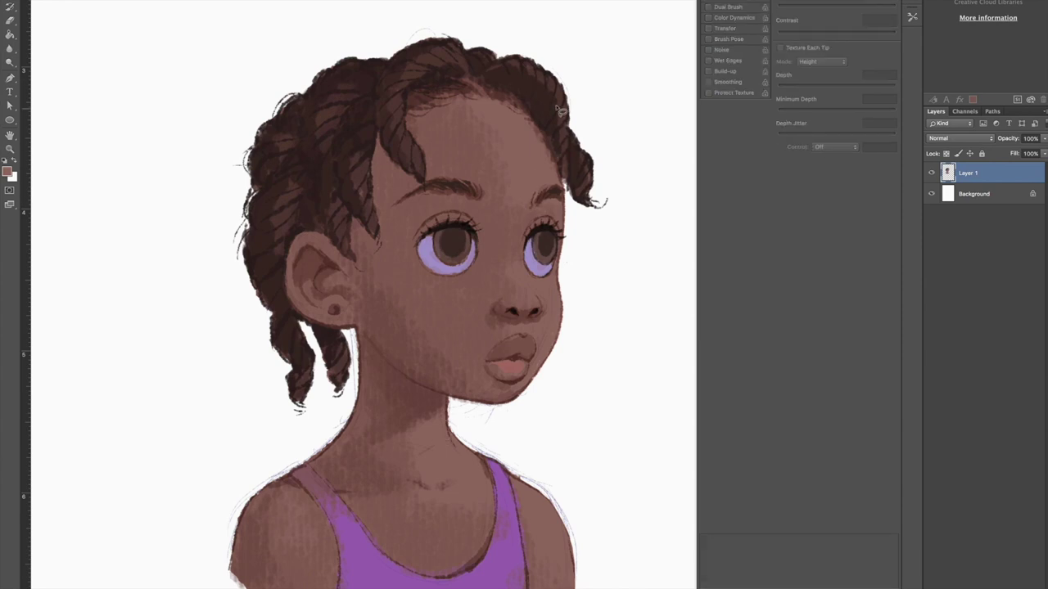
- Lasso the far side of the hair, face, neck and torso, and feather the selection by 180 pixels
mouse_move(565, 182)
mouse_down()
mouse_move(541, 126)
mouse_move(512, 98)
mouse_move(457, 88)
mouse_up()
drag(630, 585, 618, 228)
mouse_move(642, 163)
mouse_down()
mouse_move(471, 32)
mouse_move(401, 98)
mouse_move(426, 176)
mouse_move(407, 120)
mouse_move(446, 74)
mouse_move(467, 70)
mouse_move(557, 110)
mouse_move(586, 176)
mouse_move(533, 240)
mouse_up()
key(shift+F6)
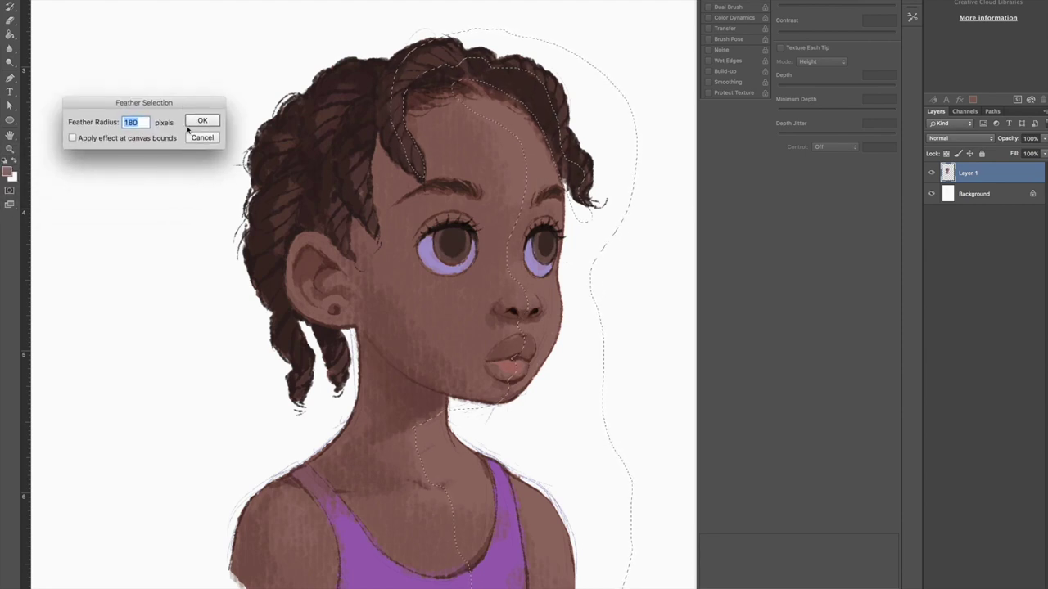
click(202, 121)
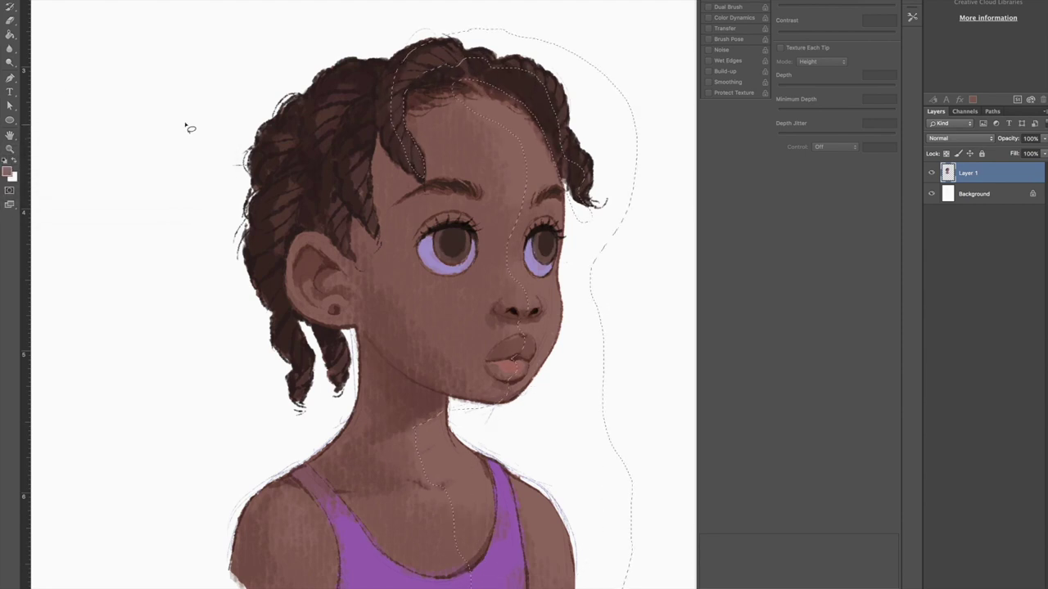
key(shift+F6)
click(201, 121)
- Warm the selected side with Levels and Color Balance, setting red to +42 and yellow to -62 and adding more magenta
key(ctrl+l)
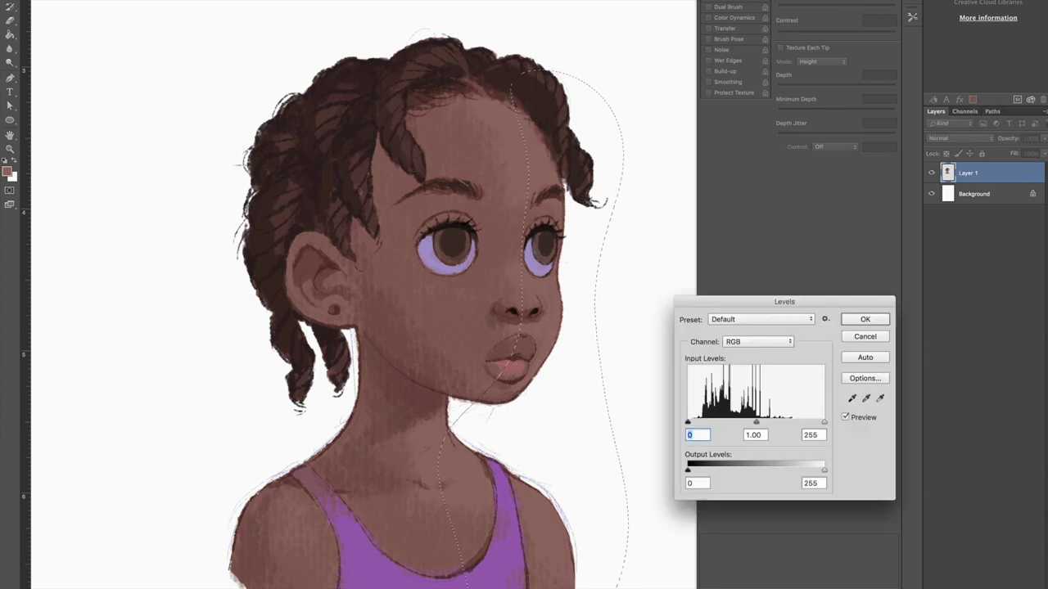
key(Return)
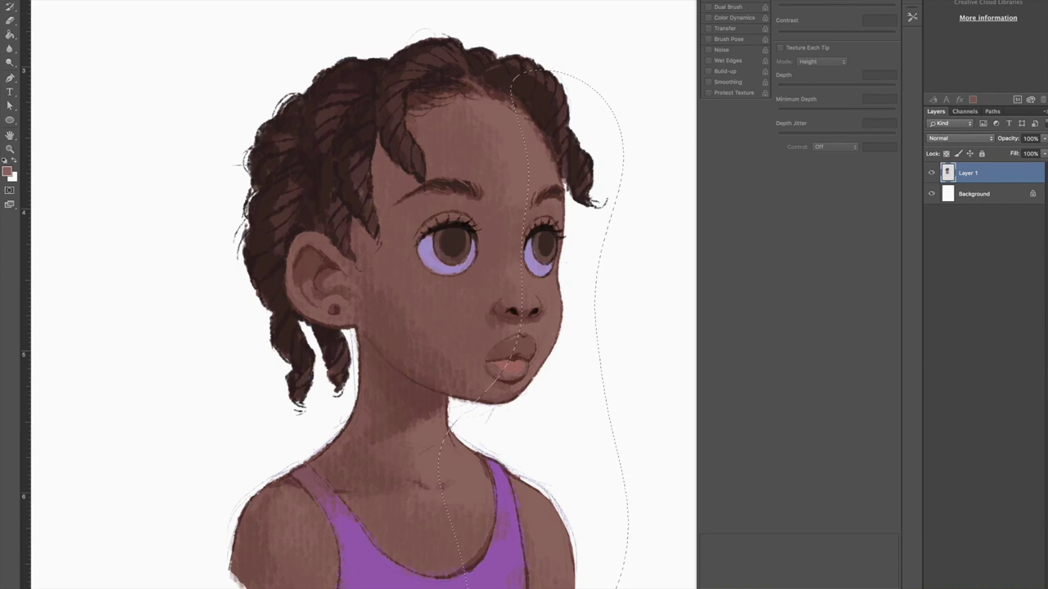
key(ctrl+b)
drag(928, 334, 897, 348)
drag(947, 321, 916, 336)
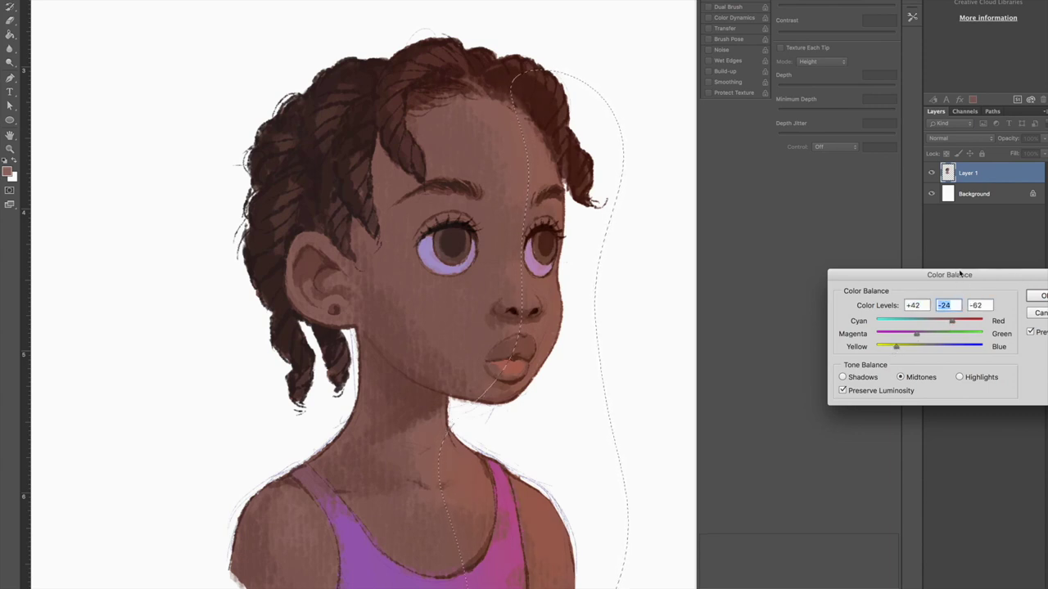
click(897, 348)
mouse_move(916, 334)
mouse_down()
mouse_move(856, 350)
mouse_move(898, 339)
mouse_up()
key(Return)
key(F5)
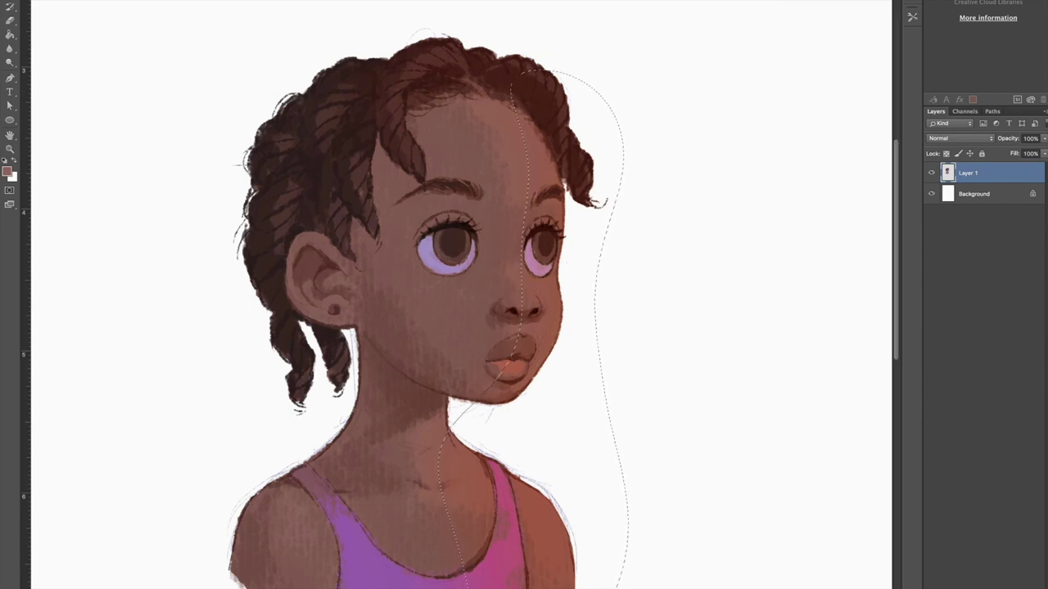
- Brighten the selected side with Levels by setting the midtone input to 1.24
key(super+l)
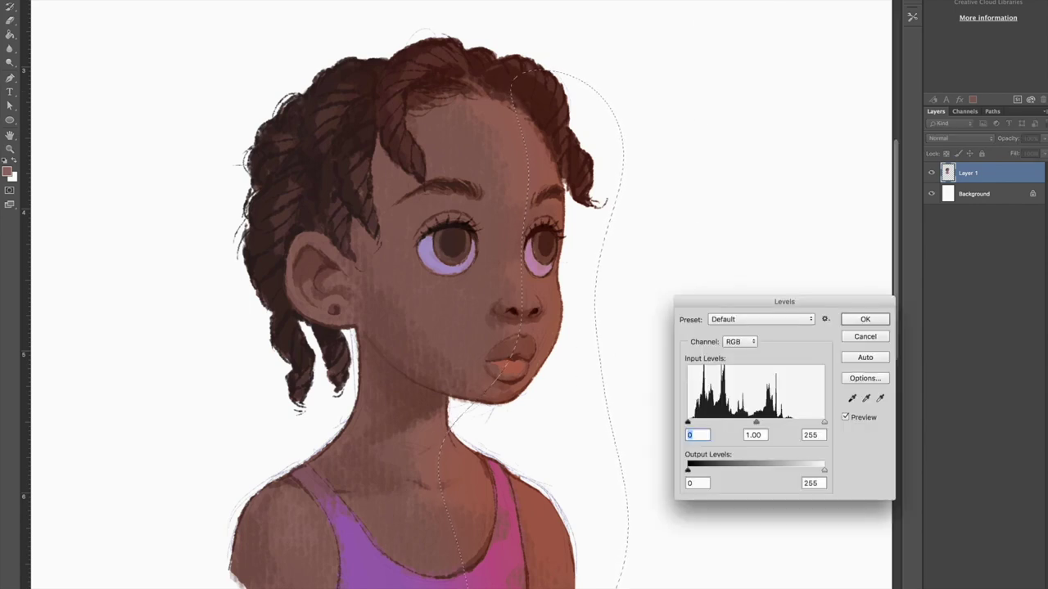
drag(756, 423, 744, 423)
drag(823, 423, 824, 423)
drag(744, 423, 747, 423)
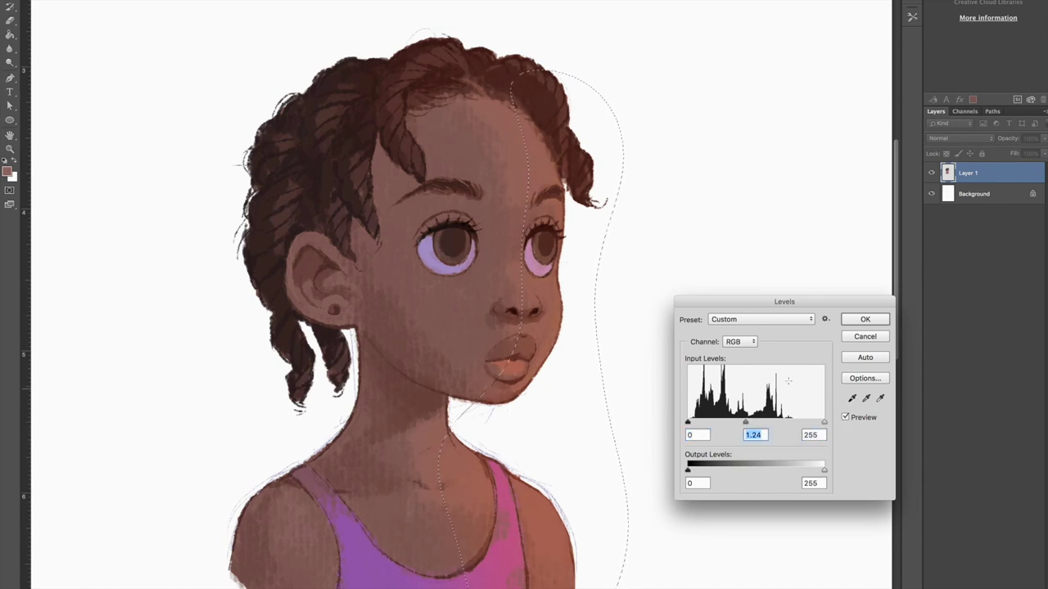
click(864, 319)
right_click(604, 373)
key(Escape)
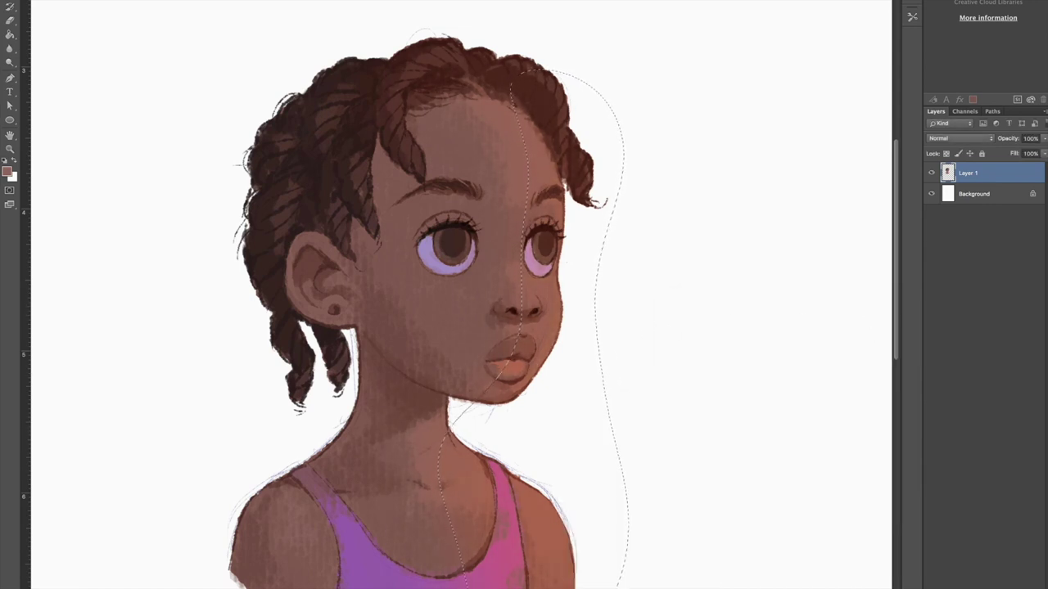
- Darken the midtones slightly with a further Levels adjustment and clear the selection
key(super+l)
drag(754, 423, 762, 424)
key(Return)
key(super+d)
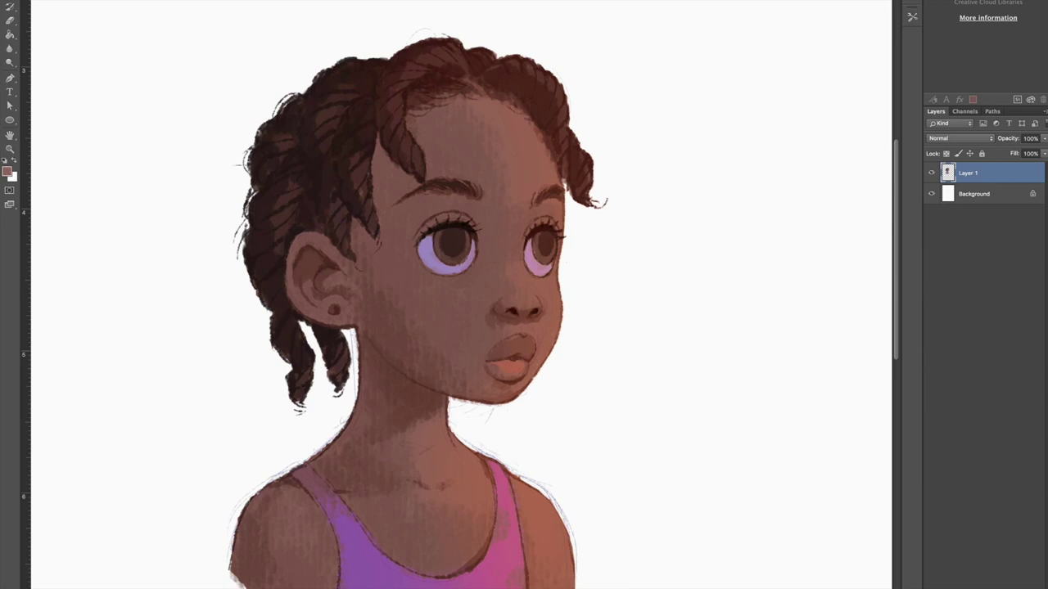
- Set the textured brush's texture depth to 12%
scroll(506, 342, down, 5)
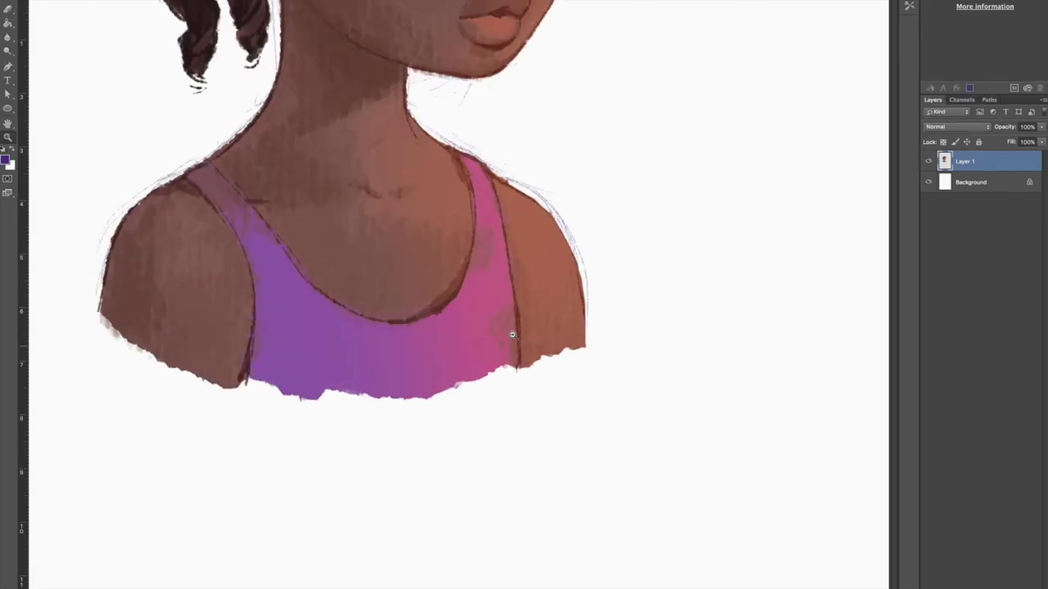
scroll(507, 342, up, 5)
scroll(506, 342, down, 2)
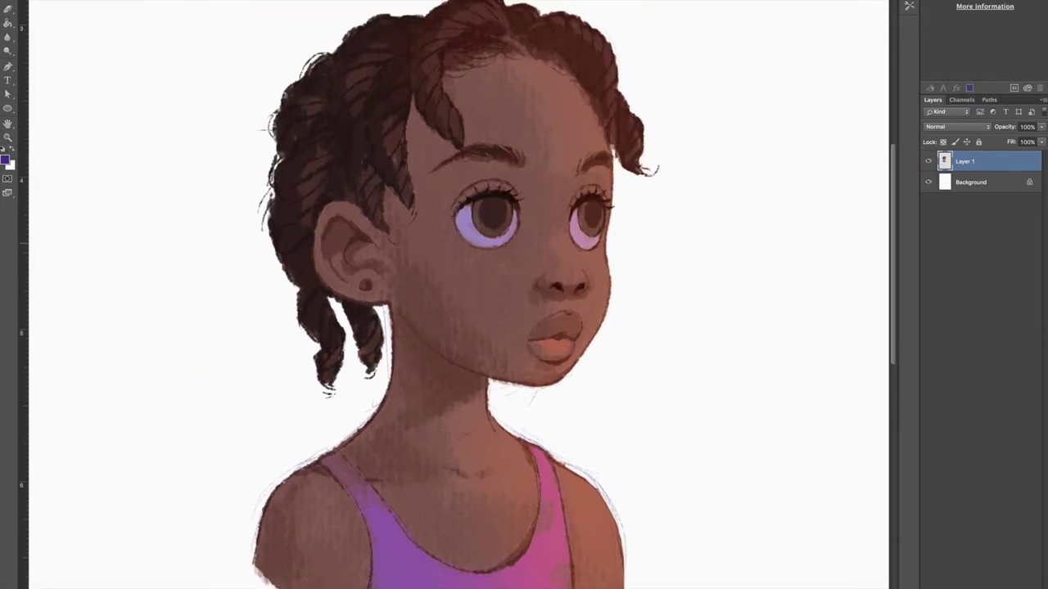
key(F5)
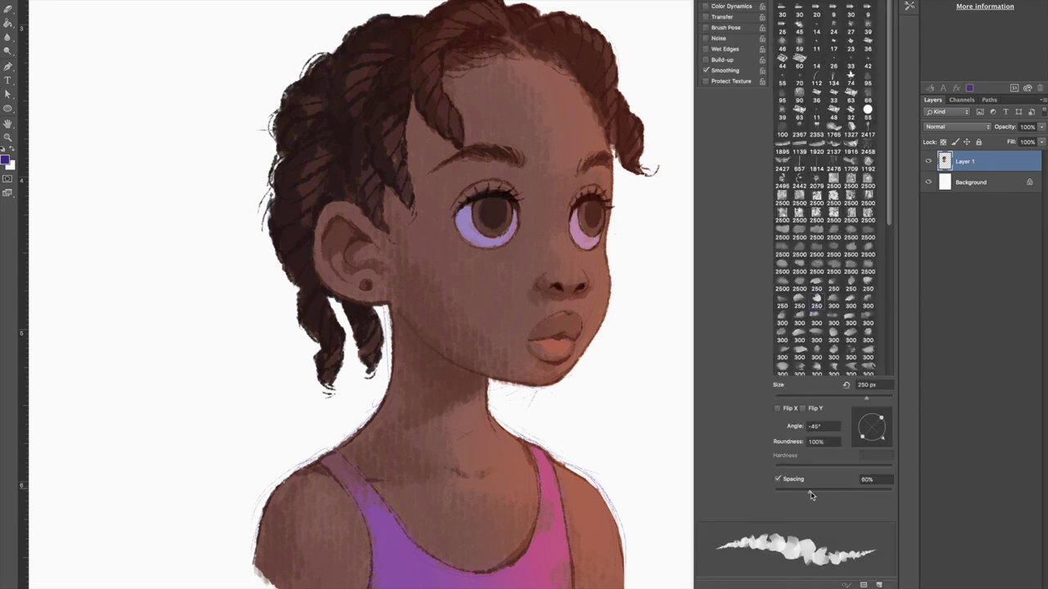
drag(784, 77, 789, 77)
key(F5)
- Sample the cheek, adjust the foreground colour to brown 8c5647 and shade around the nose and nostrils
alt+click(477, 334)
click(5, 159)
click(731, 311)
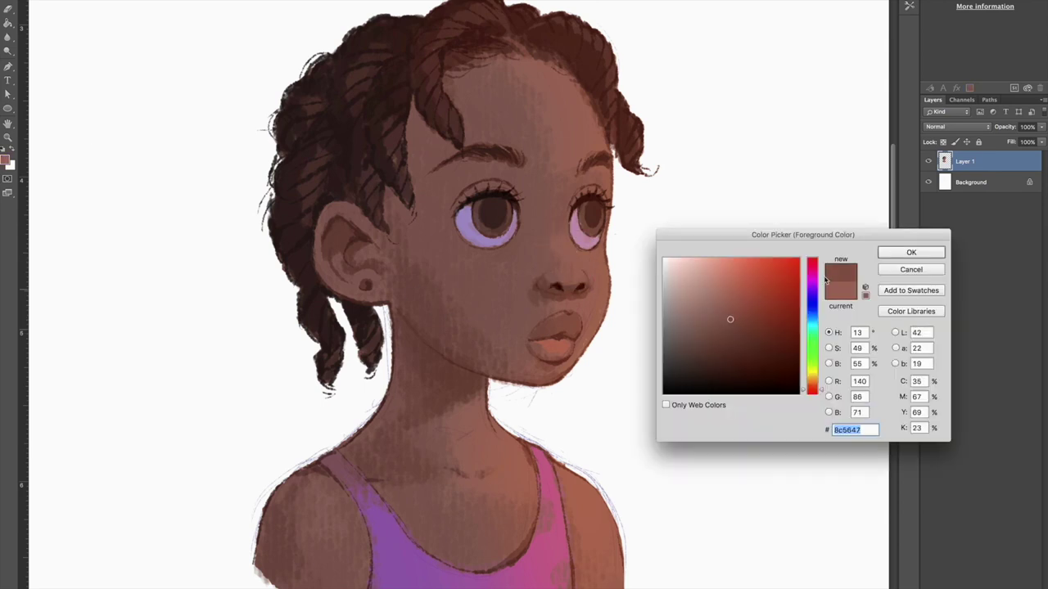
click(870, 251)
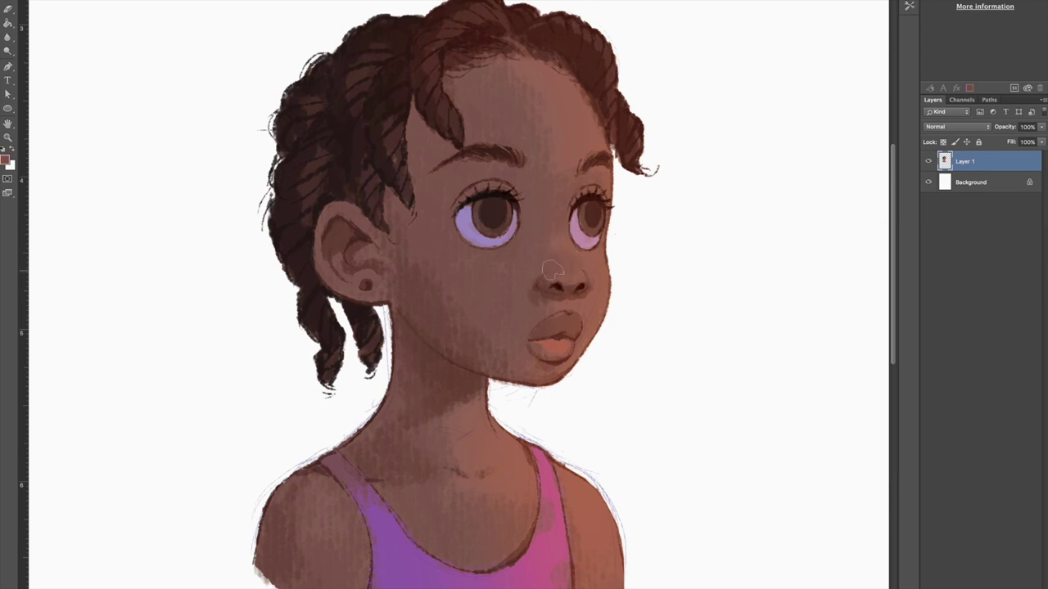
drag(547, 278, 586, 288)
- Mix a muted tan foreground colour a4846d and paint the lower part of both irises
key(F5)
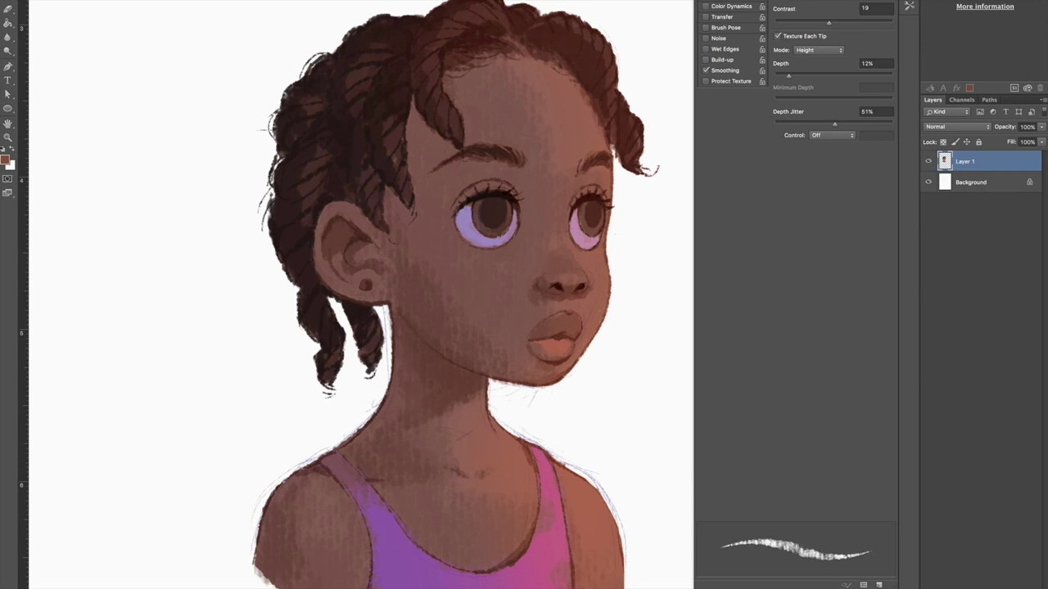
click(5, 160)
key(Escape)
click(8, 161)
click(690, 317)
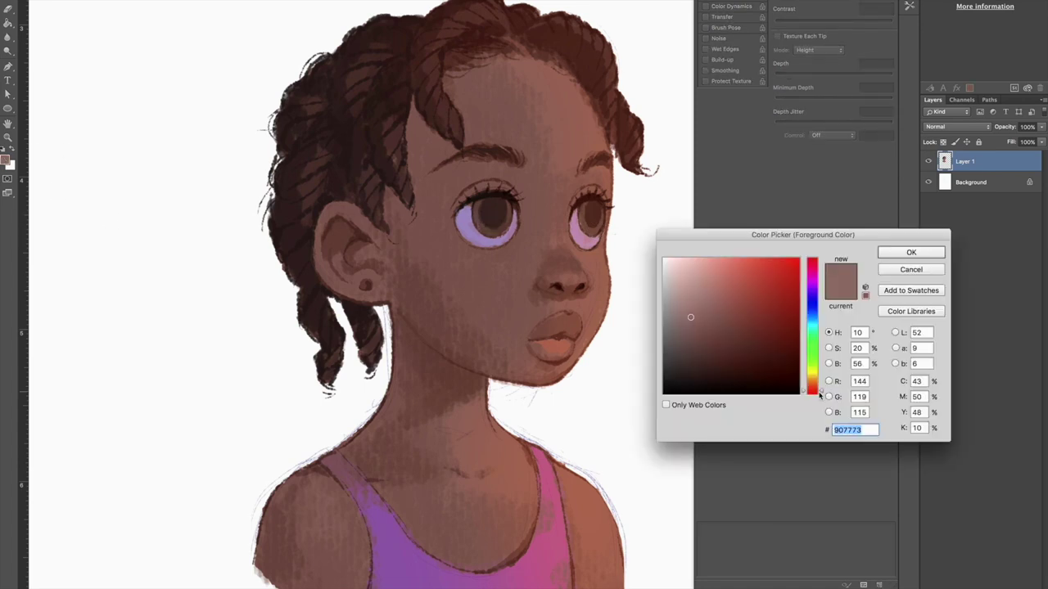
drag(820, 395, 820, 386)
key(Return)
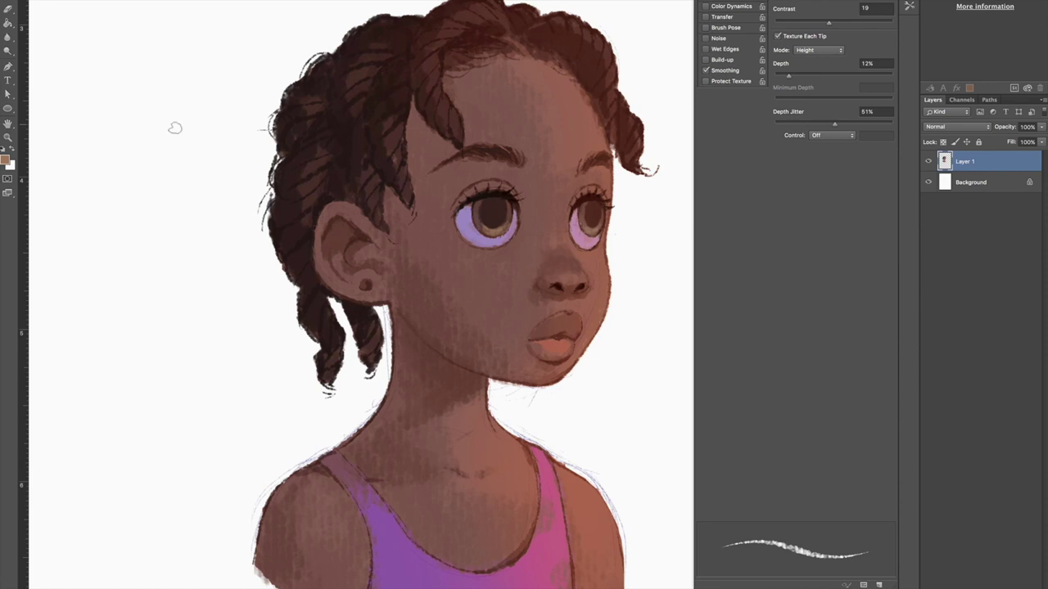
- Lighten the foreground colour to peach e3a577 and brighten the lower rims of the irises
click(6, 160)
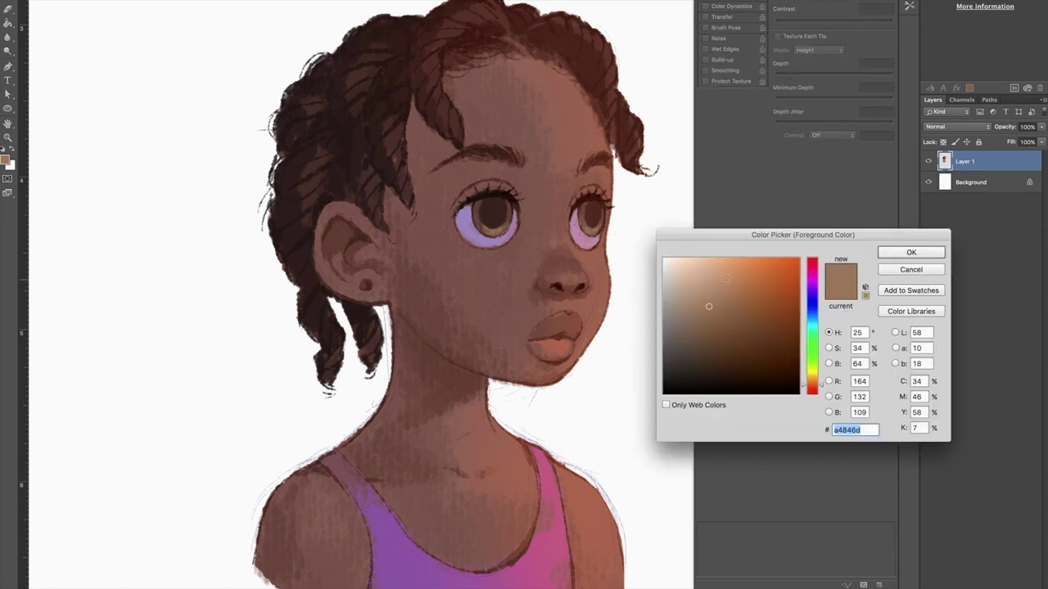
click(725, 279)
key(Return)
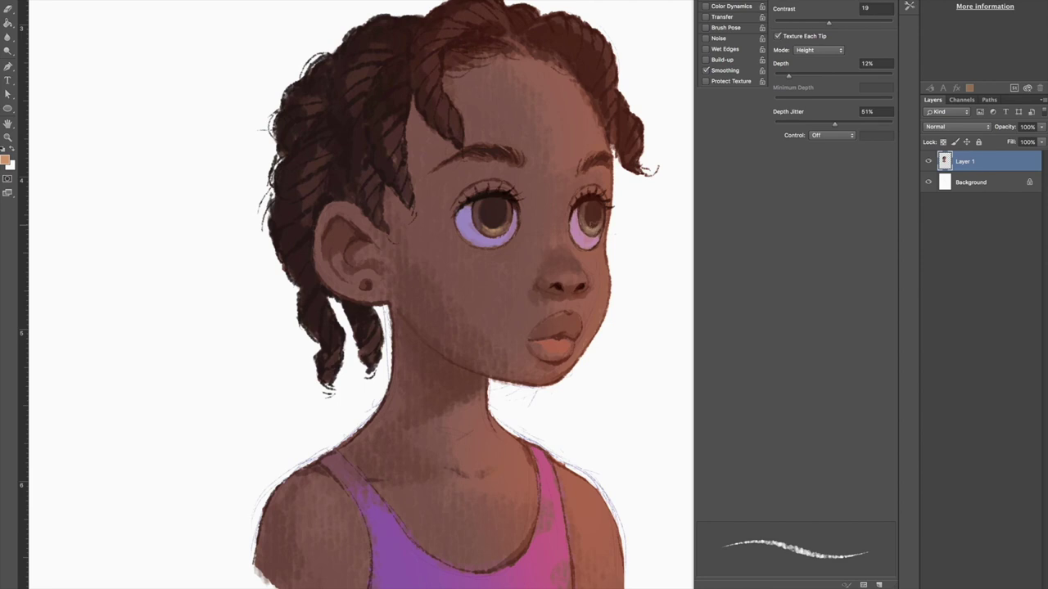
- Set the foreground colour to orange-tan c8875b and paint warm light on the forehead, nose bridge, far cheek, neck and collarbone
click(6, 160)
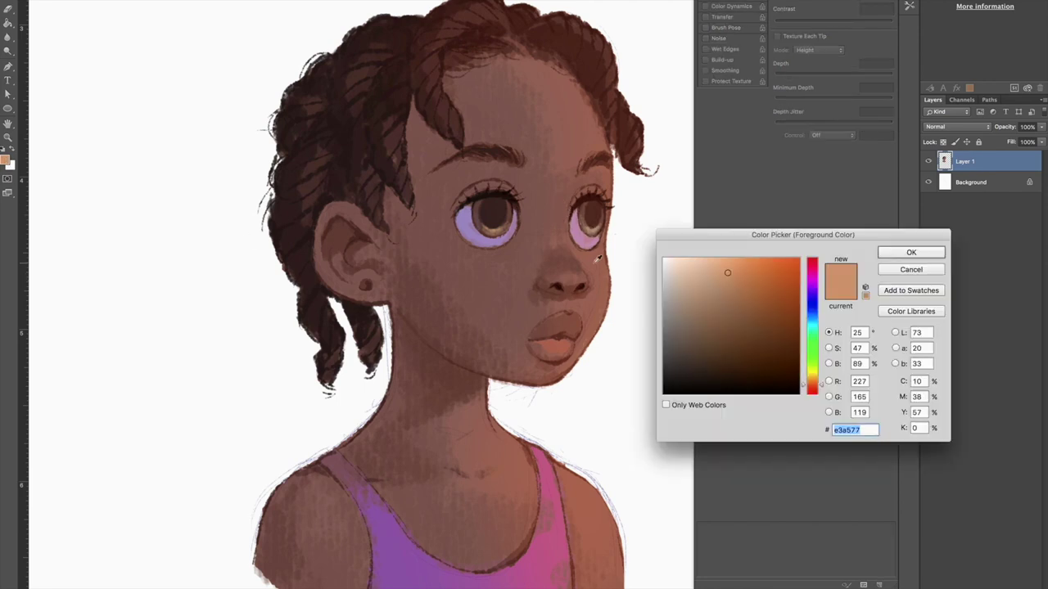
click(737, 287)
click(816, 388)
drag(816, 388, 815, 388)
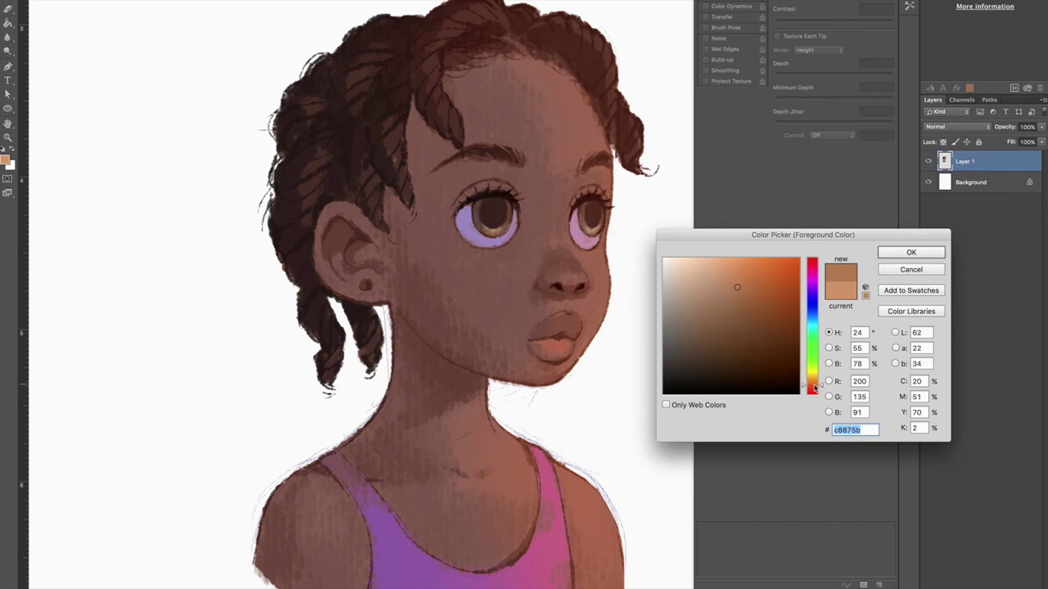
click(909, 253)
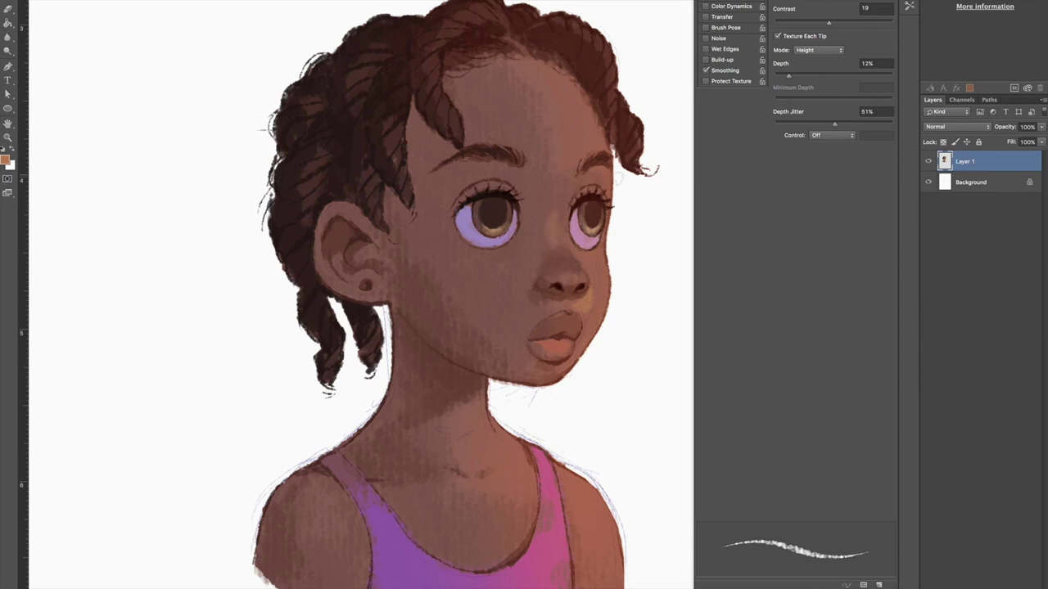
key(F5)
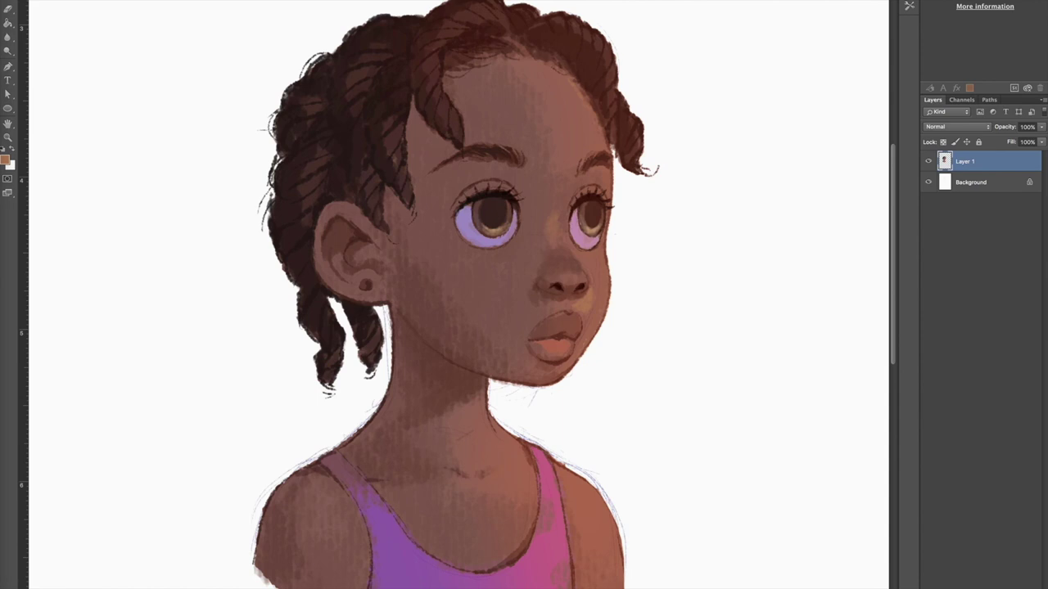
key(F5)
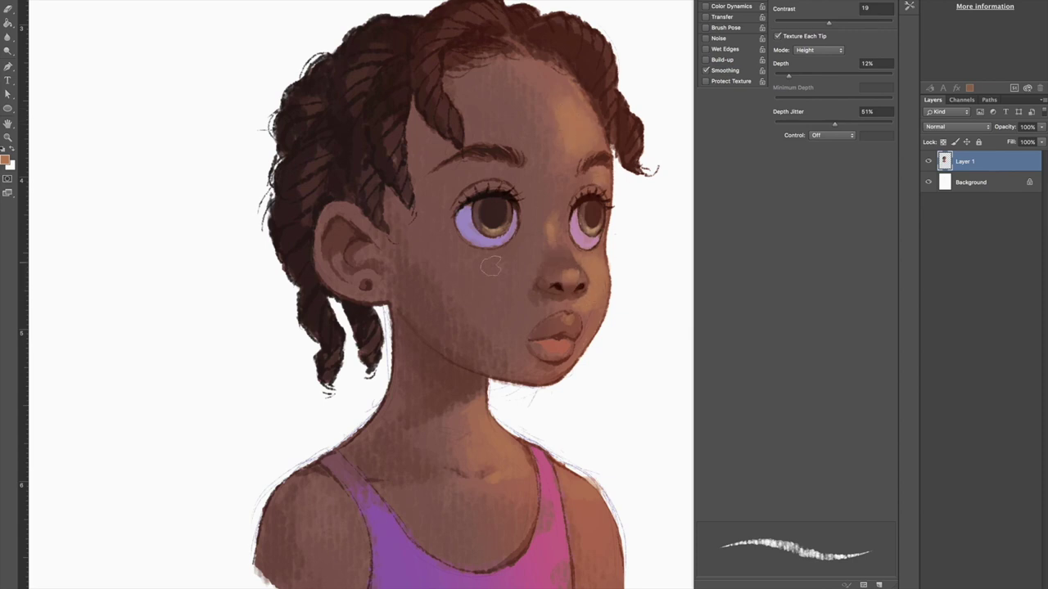
- Choose a brighter peach-orange and add small highlights on the far side of the forehead, the nose bridge and the nose tip
key(bracketleft)
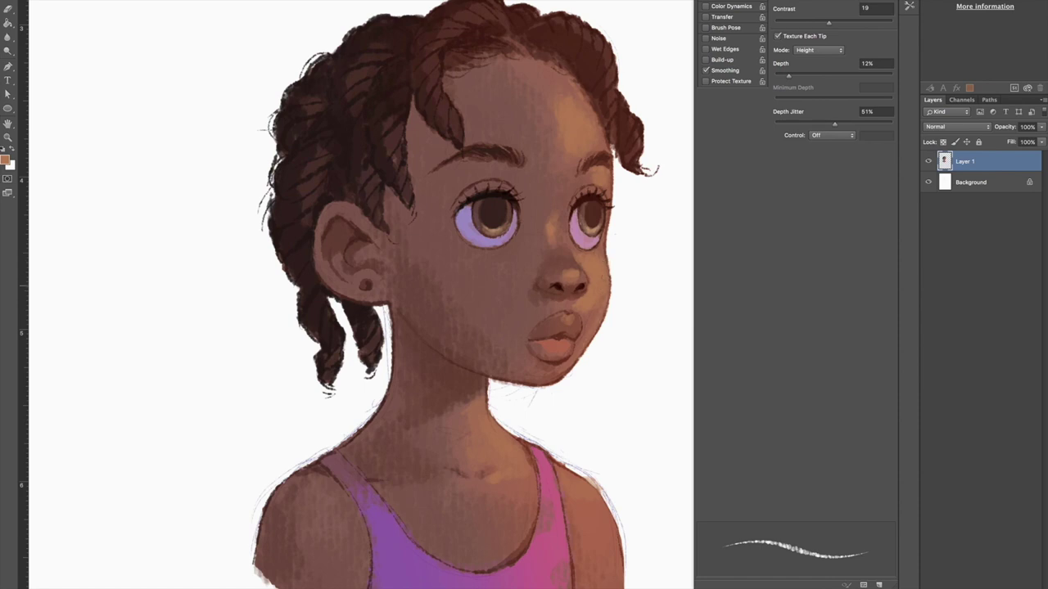
click(6, 159)
click(734, 262)
click(909, 253)
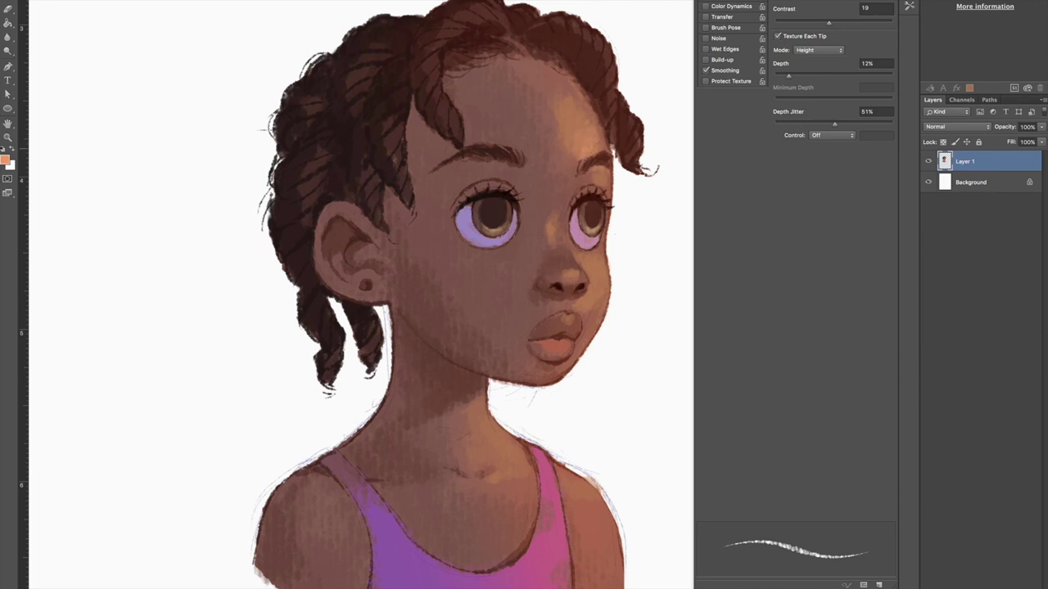
key(bracketright)
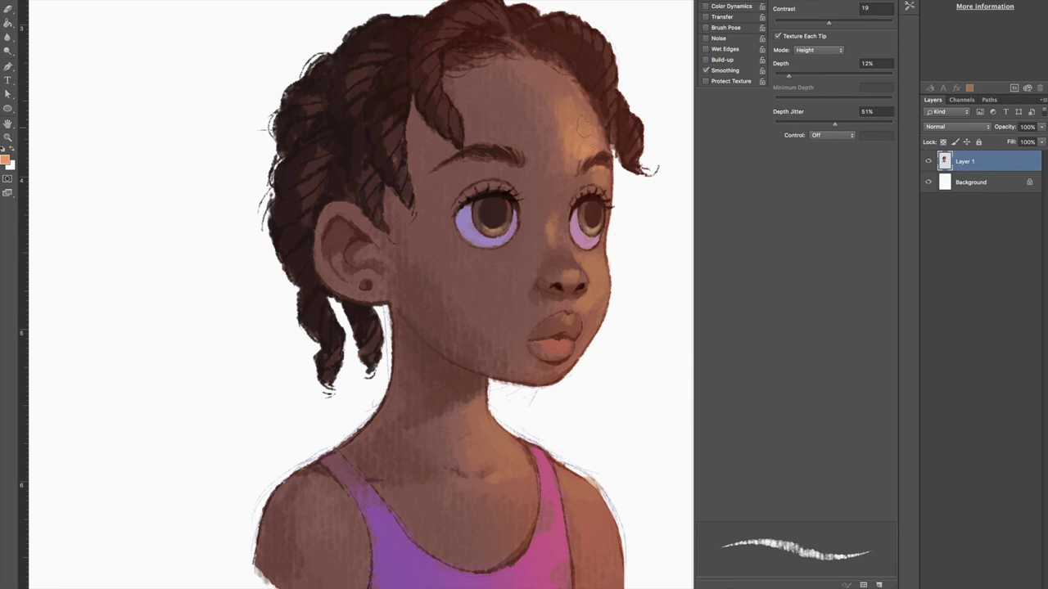
key(bracketleft)
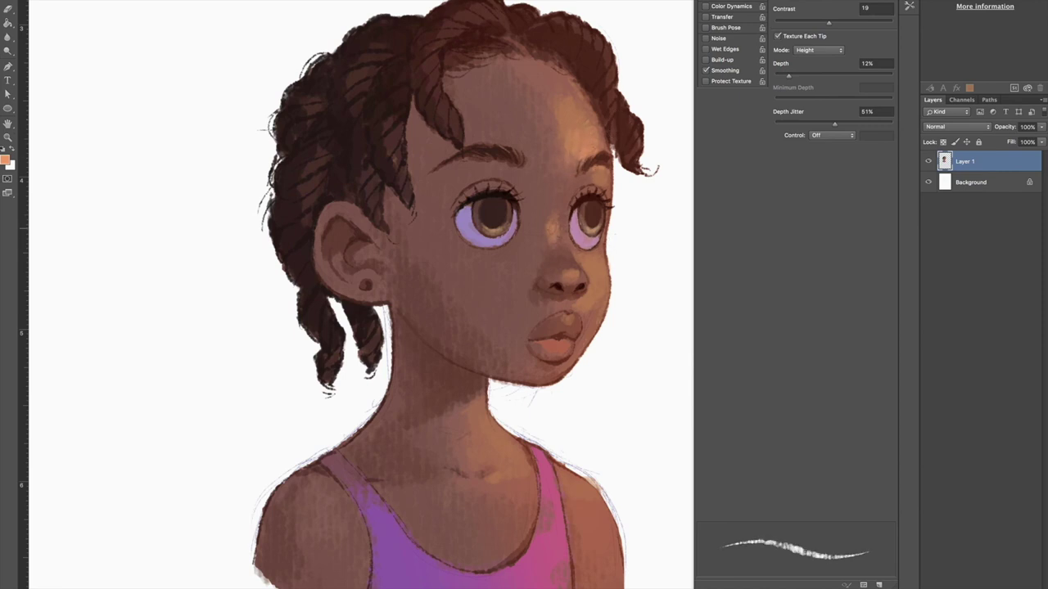
click(575, 273)
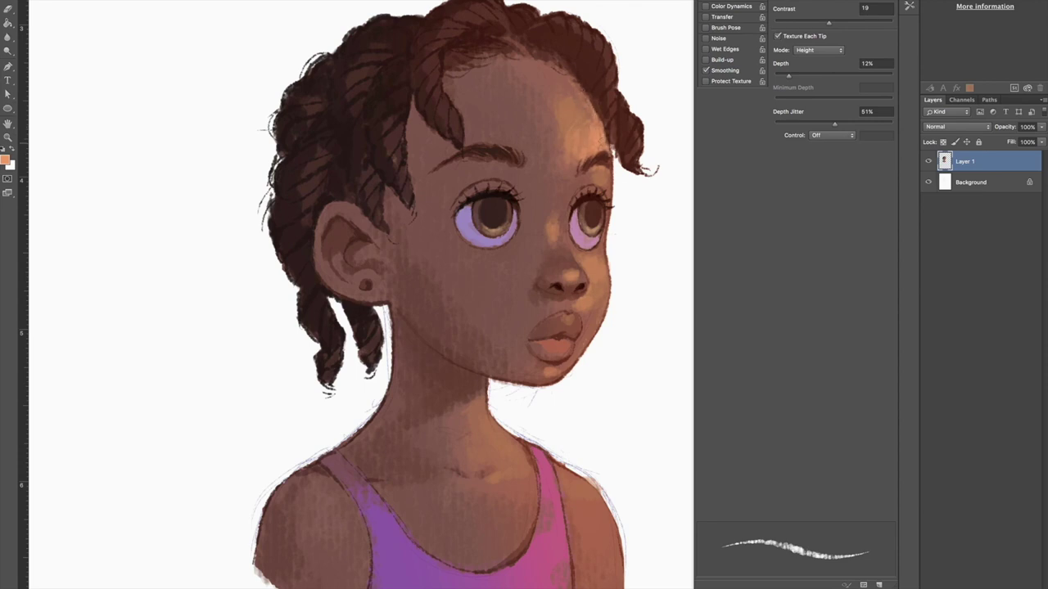
- Paint reddish-brown a45742 highlights along the hair twists and set the brush's texture depth to 15%
click(5, 159)
click(609, 62)
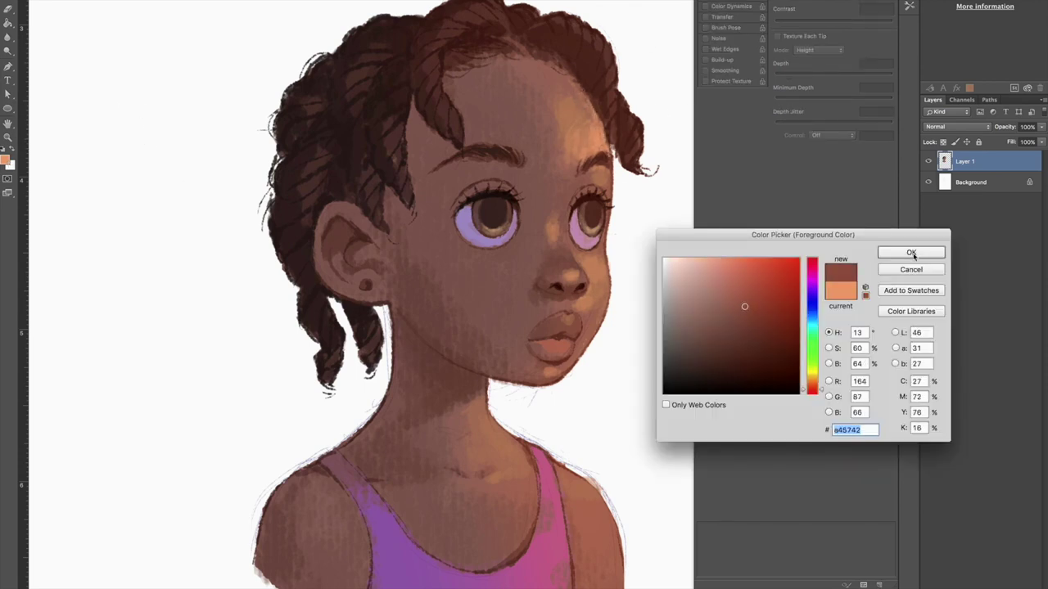
key(Return)
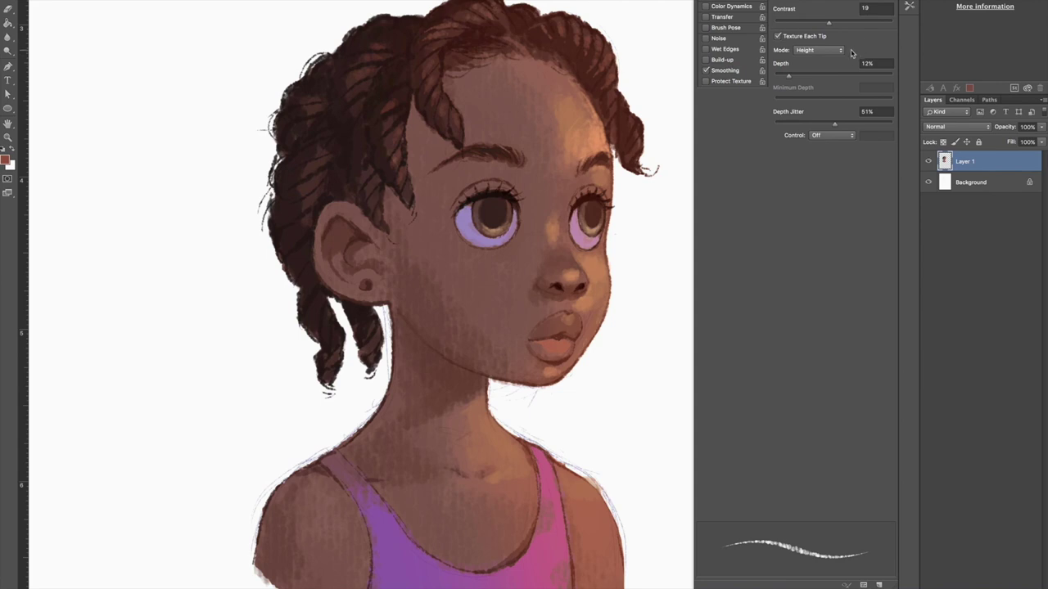
click(7, 162)
key(Escape)
drag(788, 75, 791, 75)
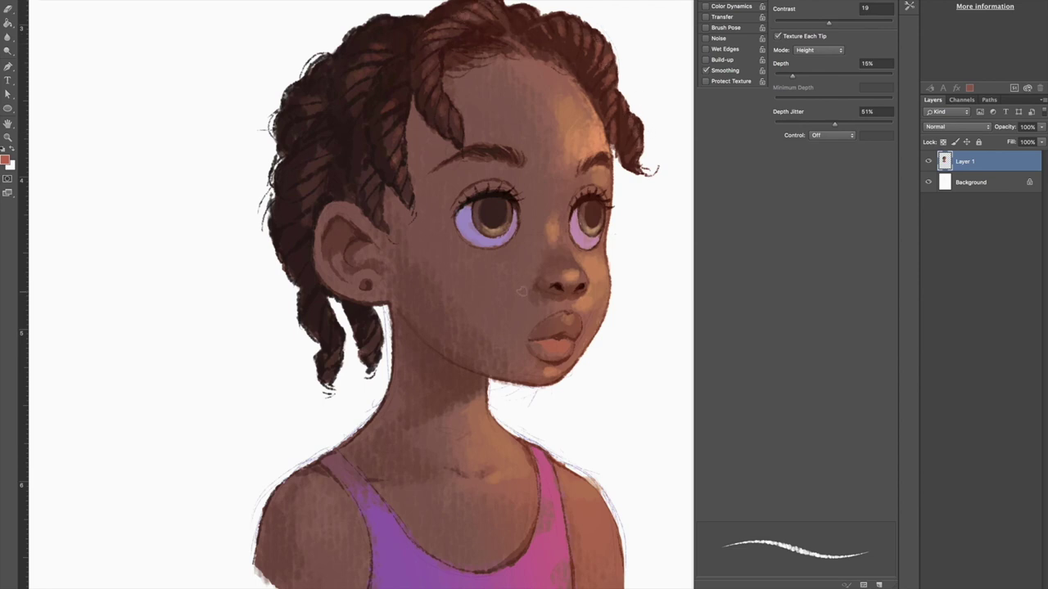
- Sample the dark lash colour and extend the lashes at the far eye's outer corner with a smaller brush
alt+click(496, 198)
key([)
key([)
key([)
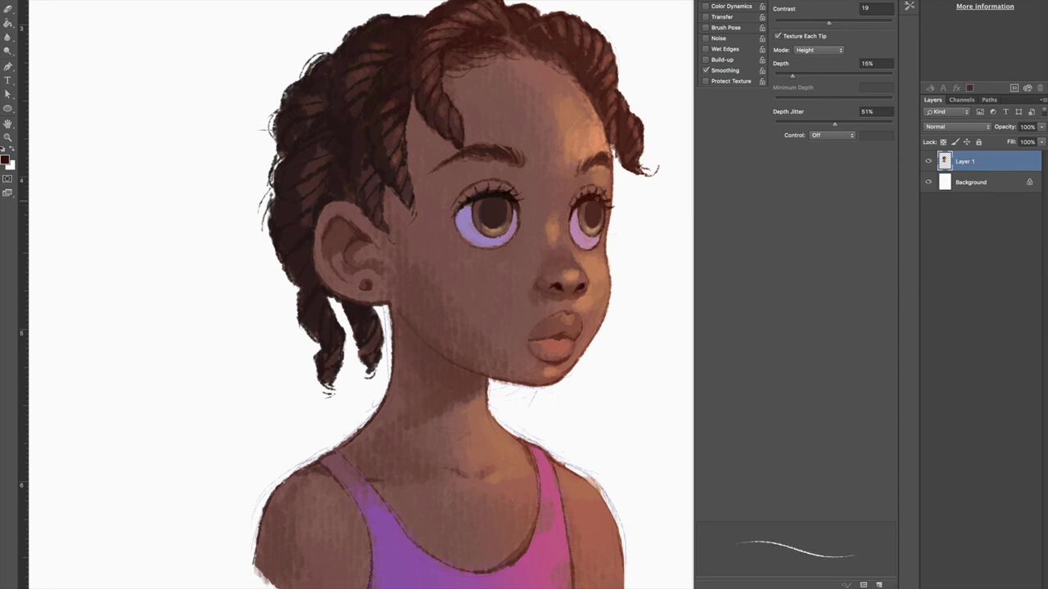
mouse_move(604, 205)
mouse_down()
mouse_move(614, 210)
mouse_move(621, 197)
mouse_up()
- Choose a pale yellow and paint warm light into the lower whites of the eyes, sampling the iris tones to blend
click(6, 159)
drag(812, 292, 817, 384)
click(911, 252)
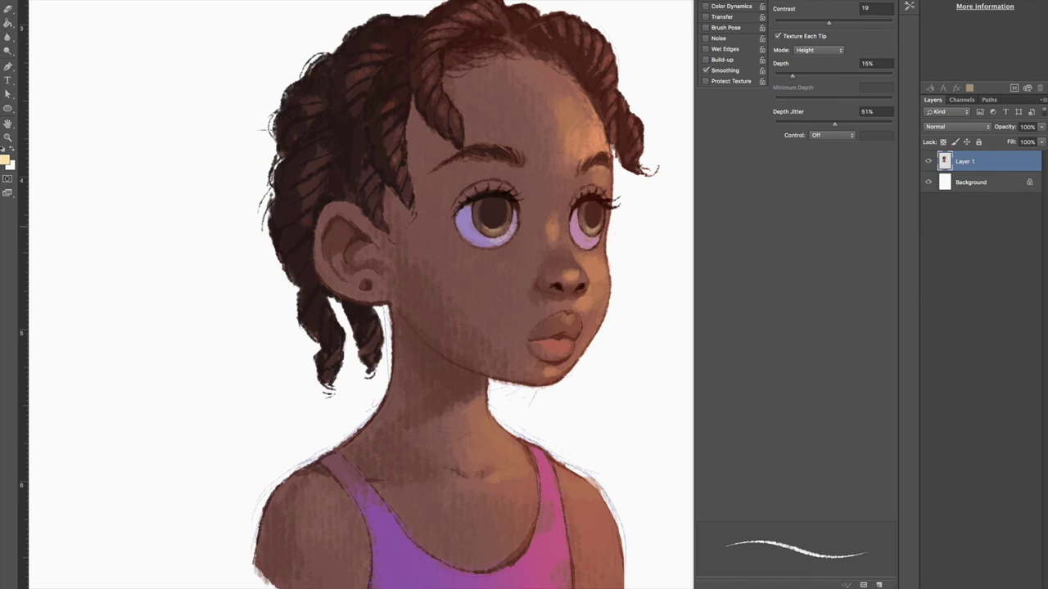
drag(586, 240, 592, 241)
alt+click(504, 225)
alt+click(480, 215)
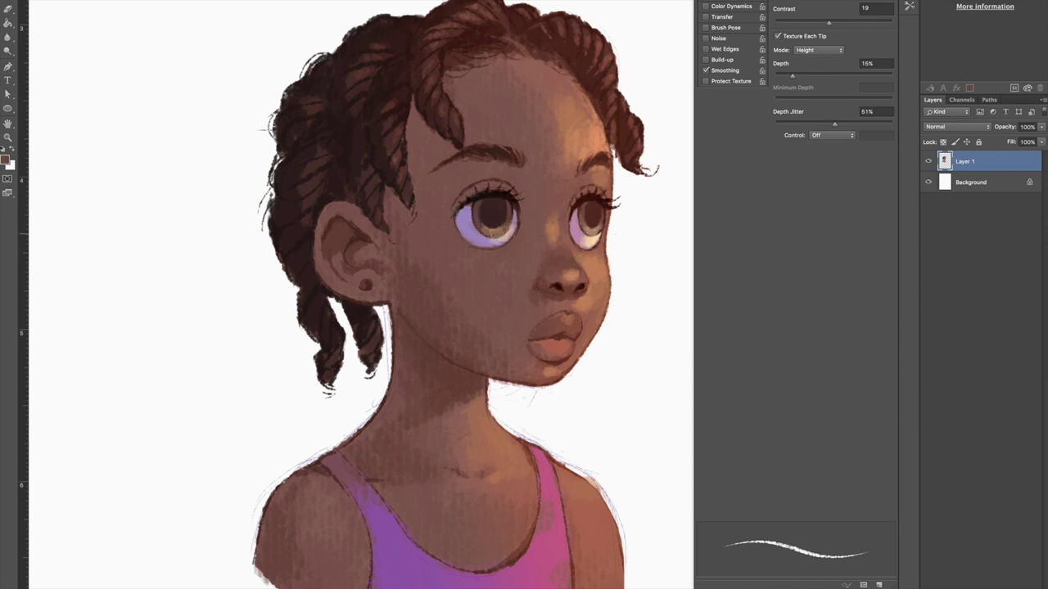
- Refine the irises, lower whites and dark rims of both eyes using colours sampled from the eyes
alt+click(589, 225)
drag(586, 237, 597, 237)
alt+click(600, 221)
alt+click(600, 200)
drag(600, 208, 605, 200)
drag(459, 208, 455, 221)
drag(582, 208, 568, 233)
alt+click(596, 241)
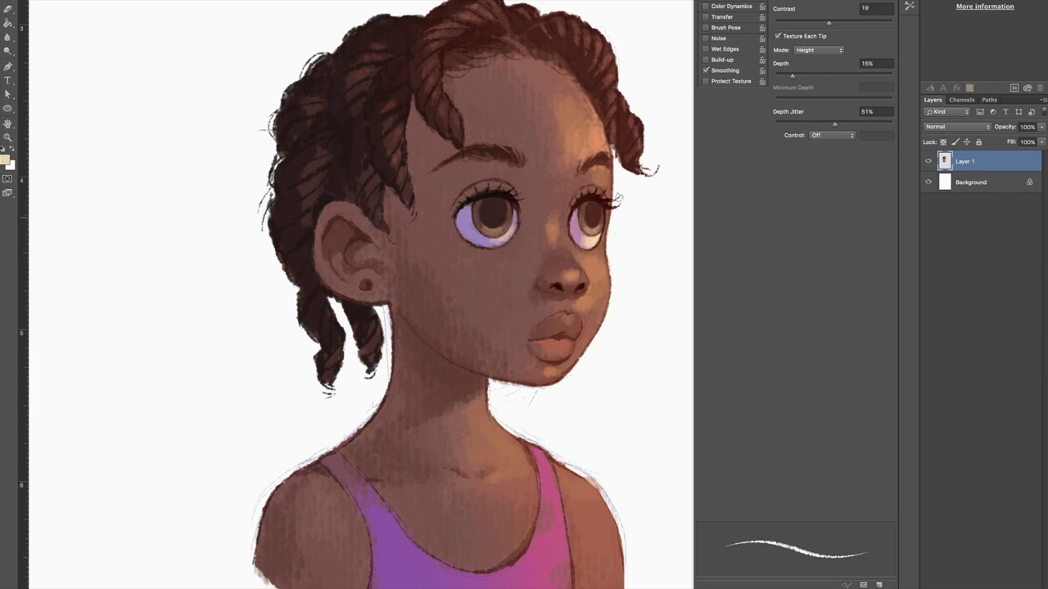
alt+click(594, 196)
- Sample the lower lip, change the foreground colour to pink e77f7a and tint the lower lip
alt+click(548, 349)
click(5, 160)
click(737, 286)
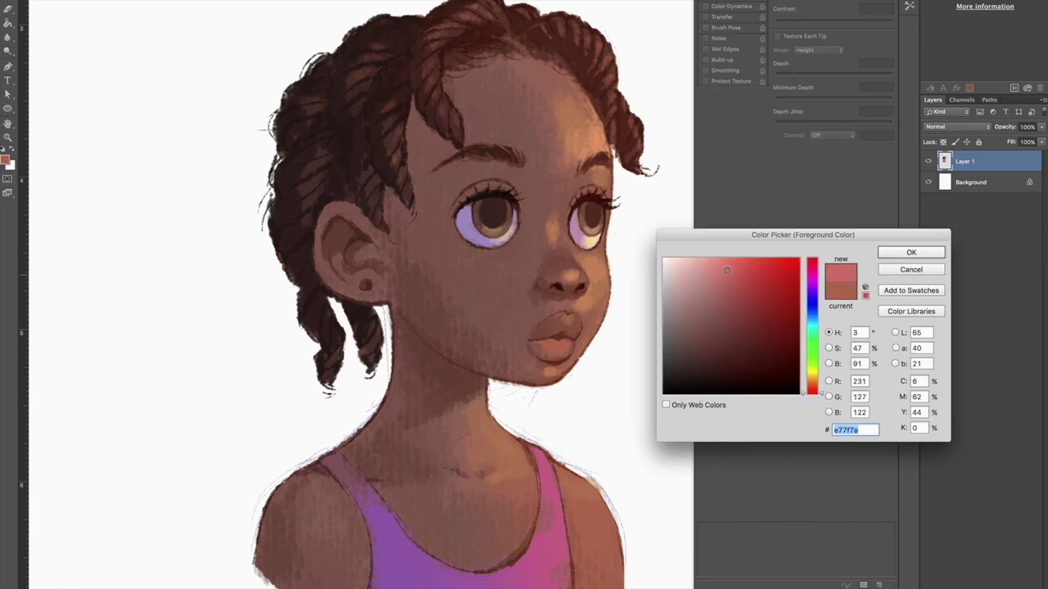
key(Return)
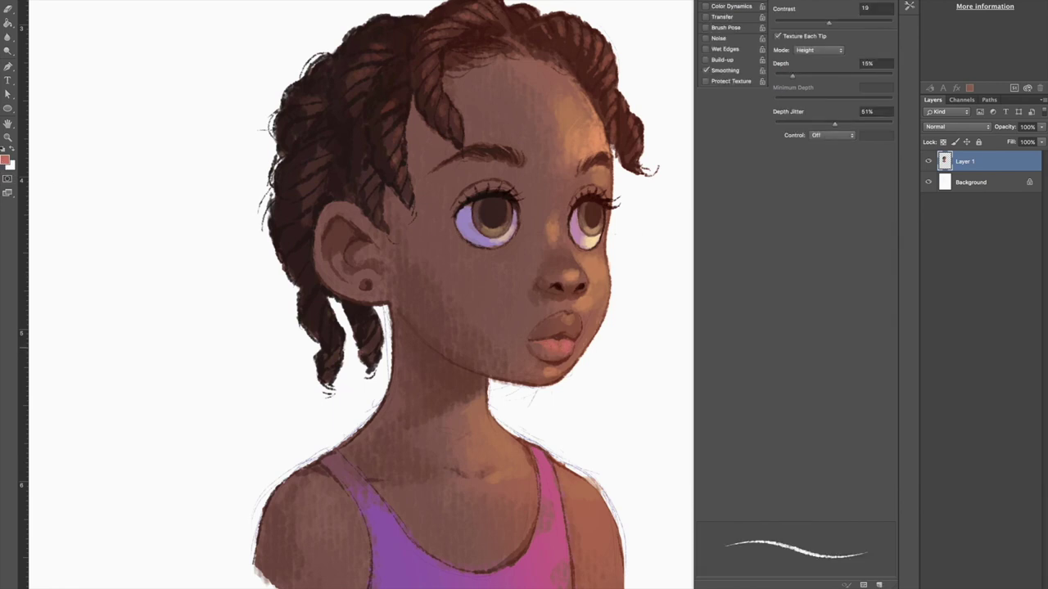
- Brighten the lower lip's pink highlight and clean up its edges with sampled lip and dark brown tones
click(5, 160)
key(Return)
click(5, 160)
key(Return)
alt+click(561, 354)
alt+click(556, 358)
alt+click(553, 360)
alt+click(567, 187)
key(e)
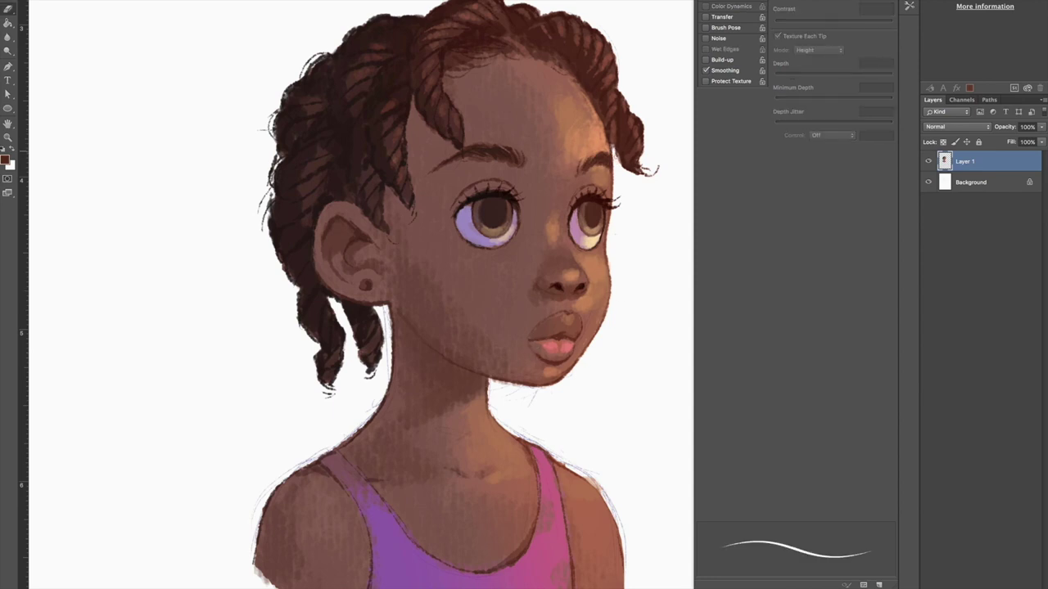
key(b)
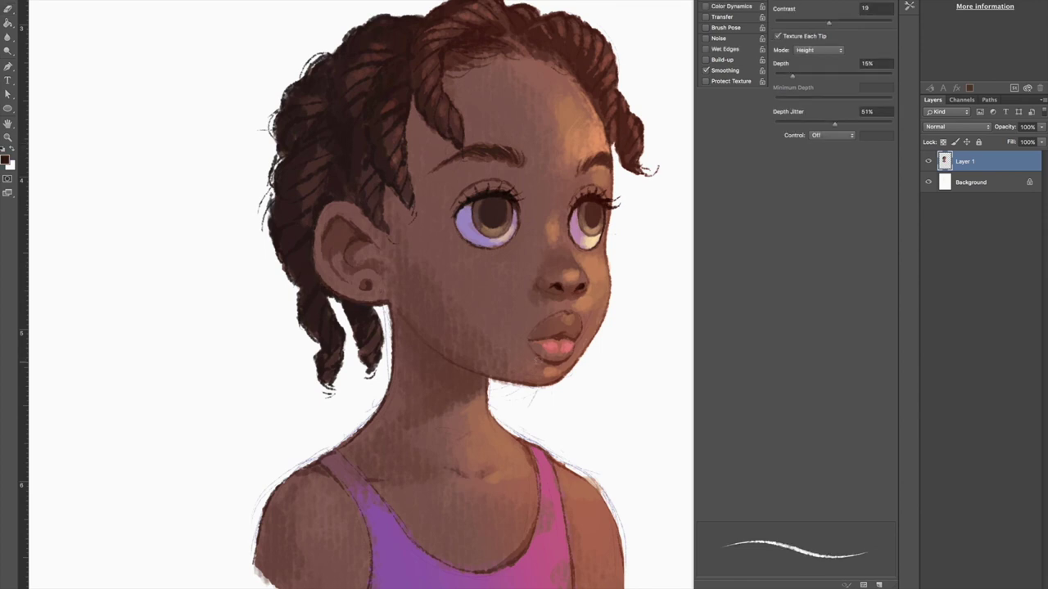
- Mix a warm peach from the tones around the shoulder strap and strengthen the light on the neck, chest and shoulder
scroll(547, 230, right, 3)
alt+click(473, 464)
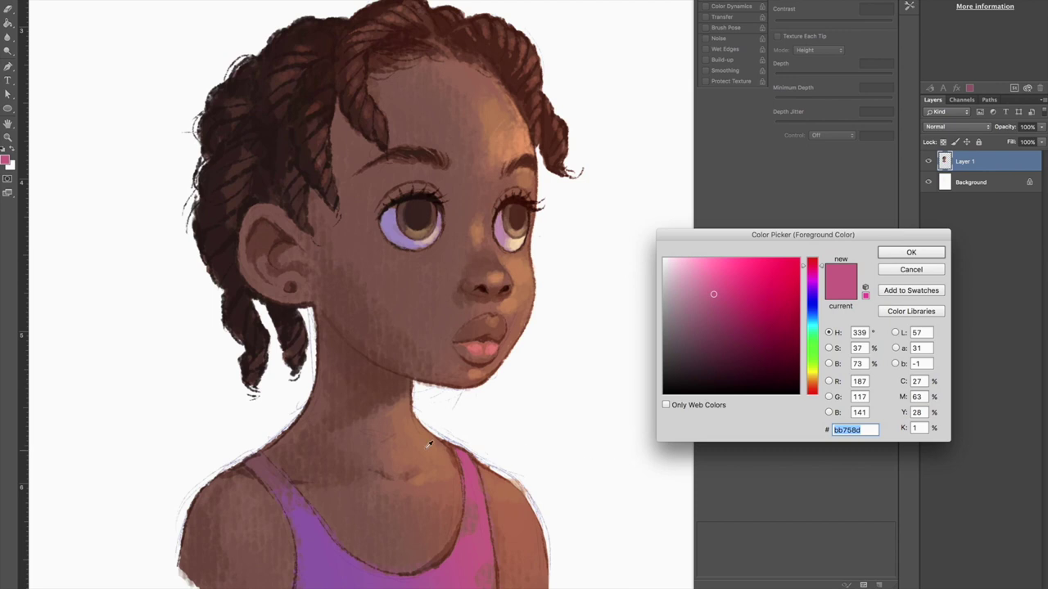
click(438, 443)
key(Return)
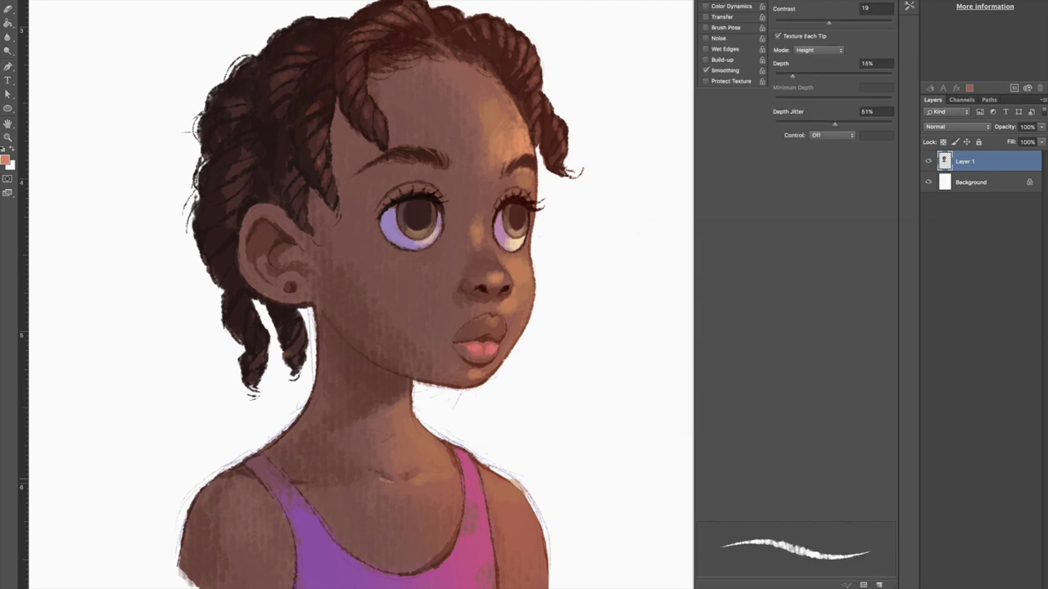
key(F5)
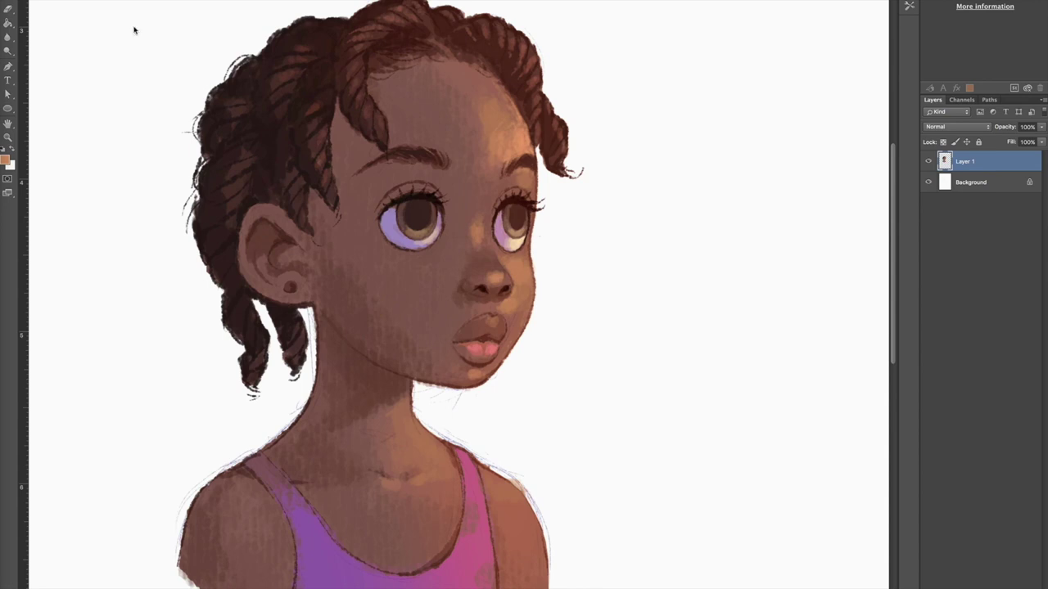
key(F5)
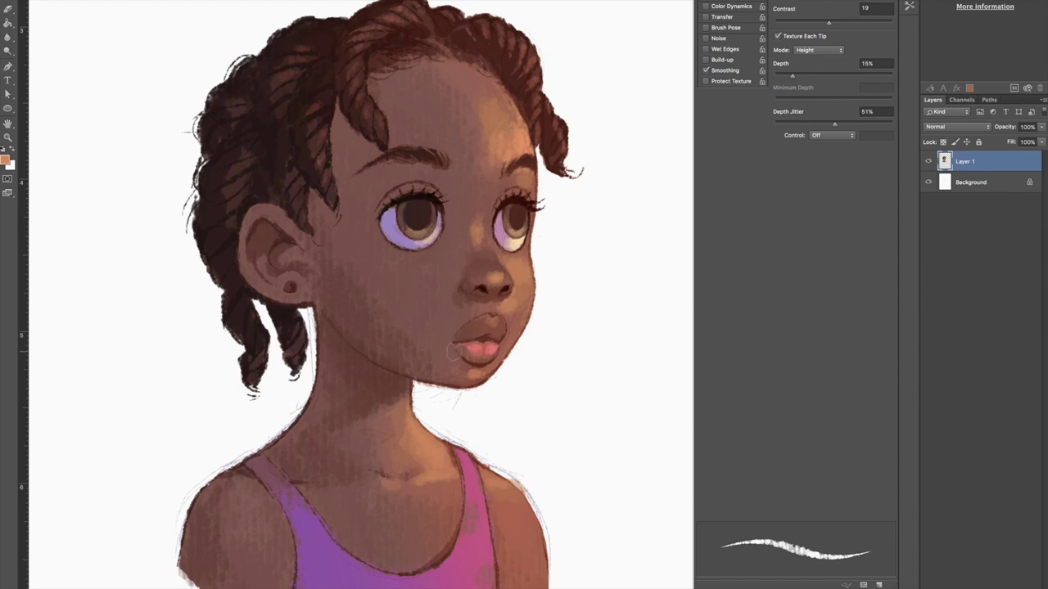
- Set the foreground colour to golden brown c18749 and paint the base of the stud earring
click(5, 159)
click(744, 289)
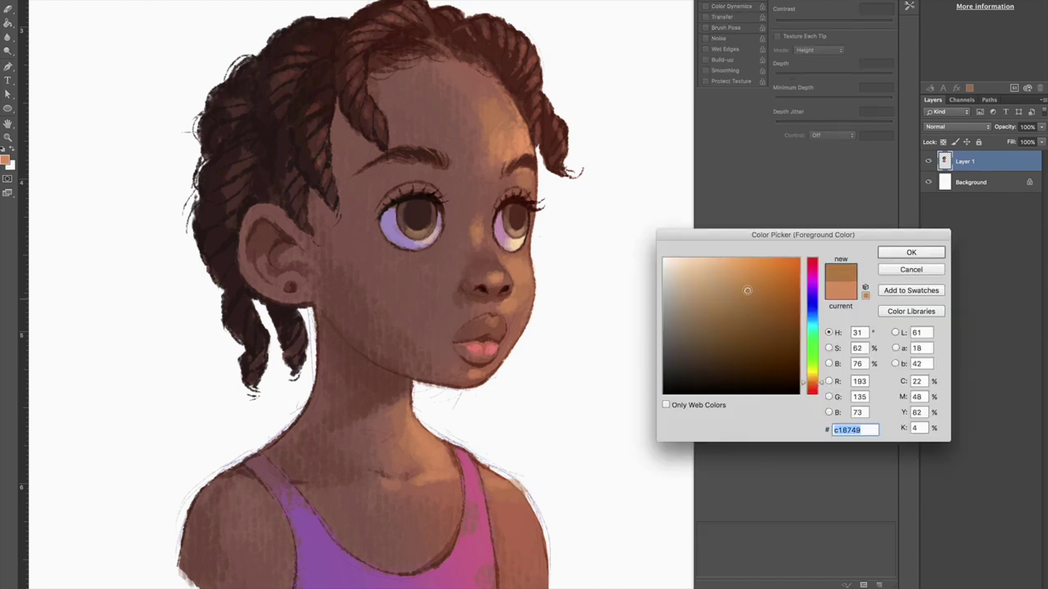
click(910, 252)
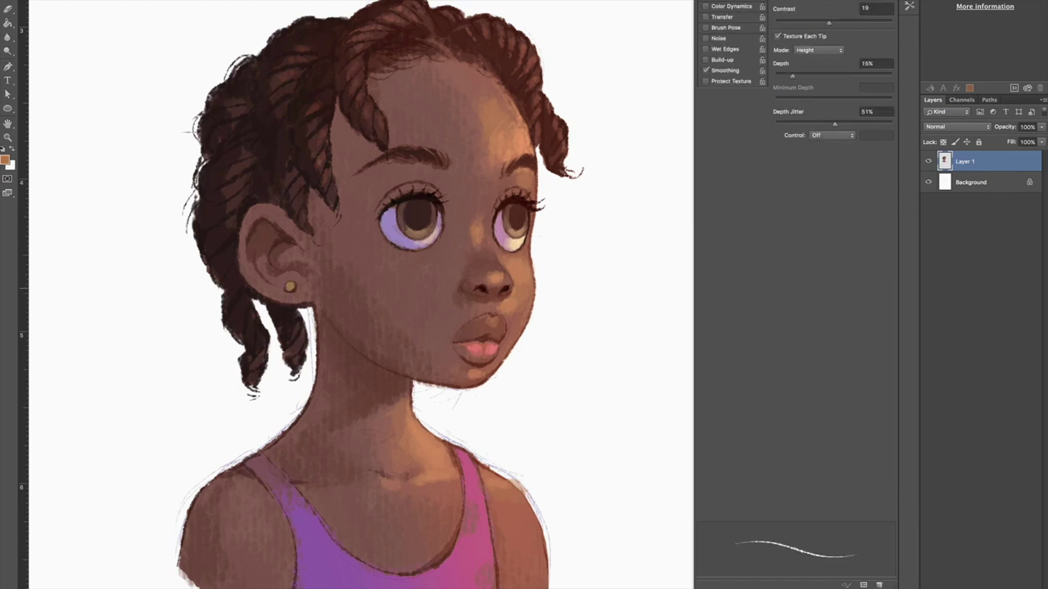
- Shade the stud earring with a darker tone and add a bright yellow-gold highlight
click(5, 161)
click(735, 314)
key(Return)
click(5, 161)
click(742, 276)
click(910, 254)
click(6, 160)
click(742, 276)
click(910, 254)
click(290, 285)
- Touch up the pupils, irises and lash line of both eyes with colours sampled around them
alt+click(406, 226)
alt+click(441, 216)
alt+click(519, 198)
alt+click(511, 206)
alt+click(510, 216)
alt+click(510, 208)
alt+click(511, 206)
drag(508, 204, 510, 215)
alt+click(518, 193)
- Touch up the upper lip and the skin just above it with sampled tones, and pick up the dark lash colour
alt+click(507, 308)
alt+click(490, 321)
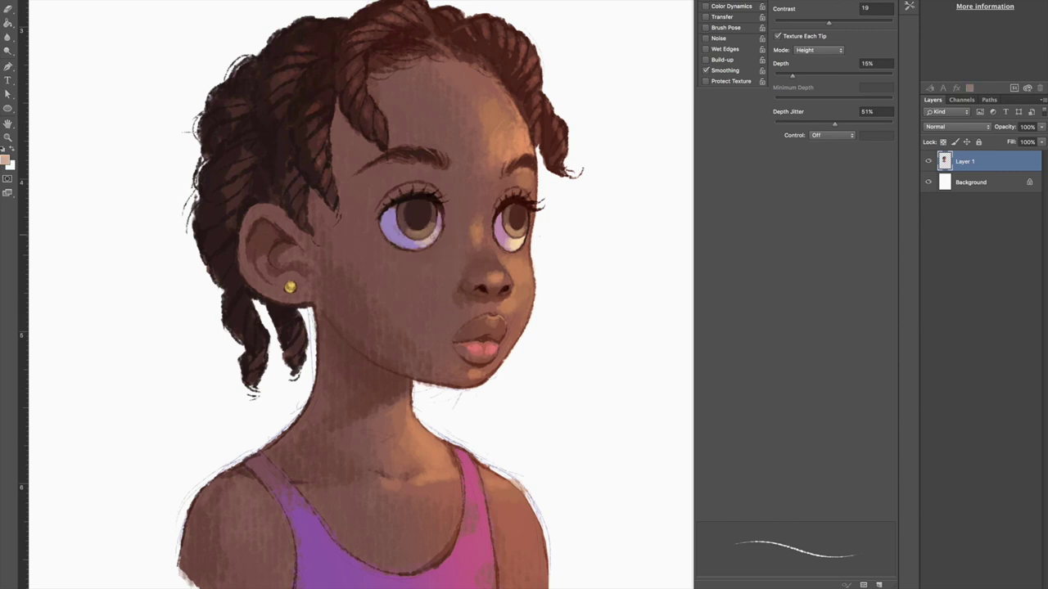
alt+click(532, 180)
key(bracketright)
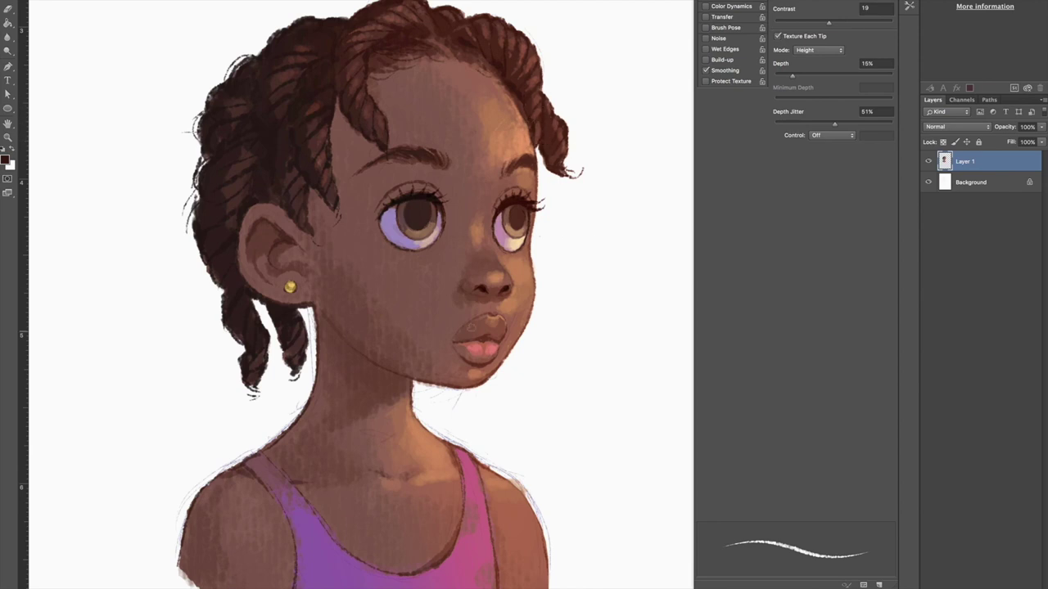
- Choose a brighter pink and paint a highlight on the tank top's pink shoulder strap
key(bracketleft)
drag(732, 369, 719, 273)
key(Return)
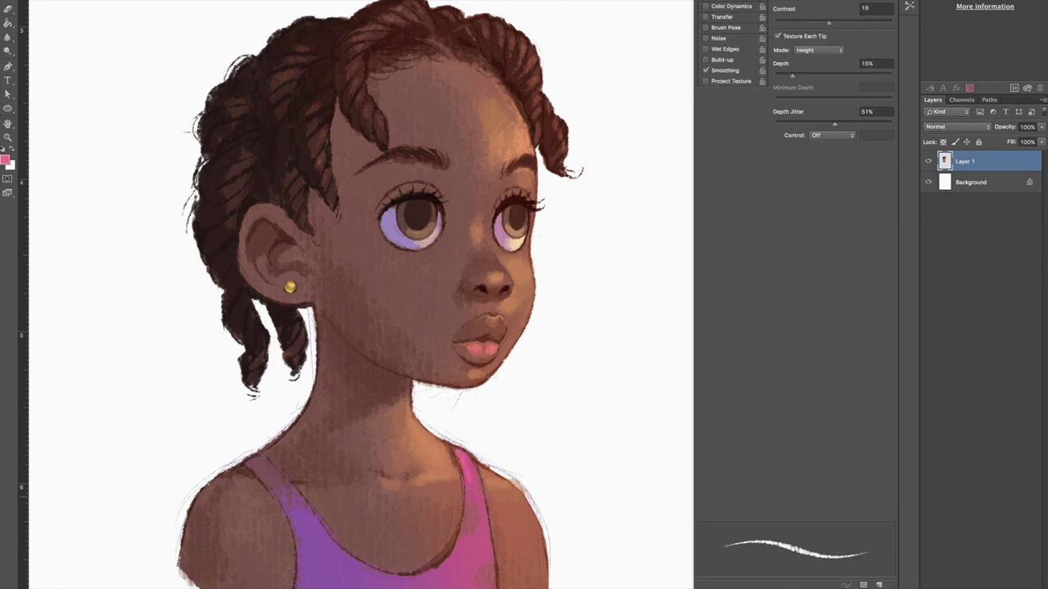
- Brighten the tank top's pink shoulder strap and its lower part with pink strokes, sampling the local pink
mouse_move(468, 455)
mouse_down()
mouse_move(478, 486)
mouse_move(457, 545)
mouse_up()
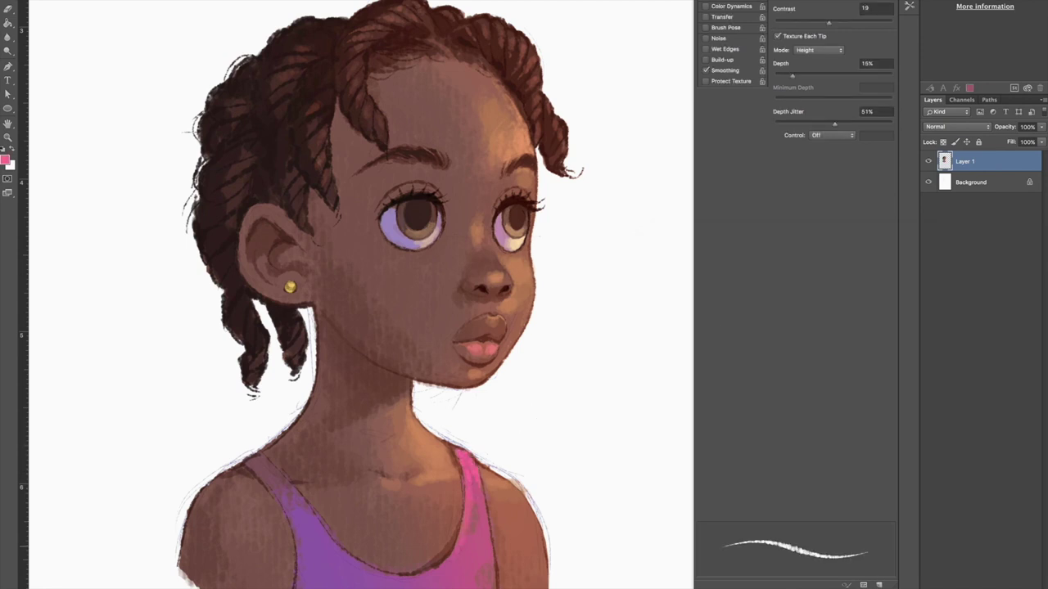
drag(477, 496, 468, 557)
alt+click(469, 557)
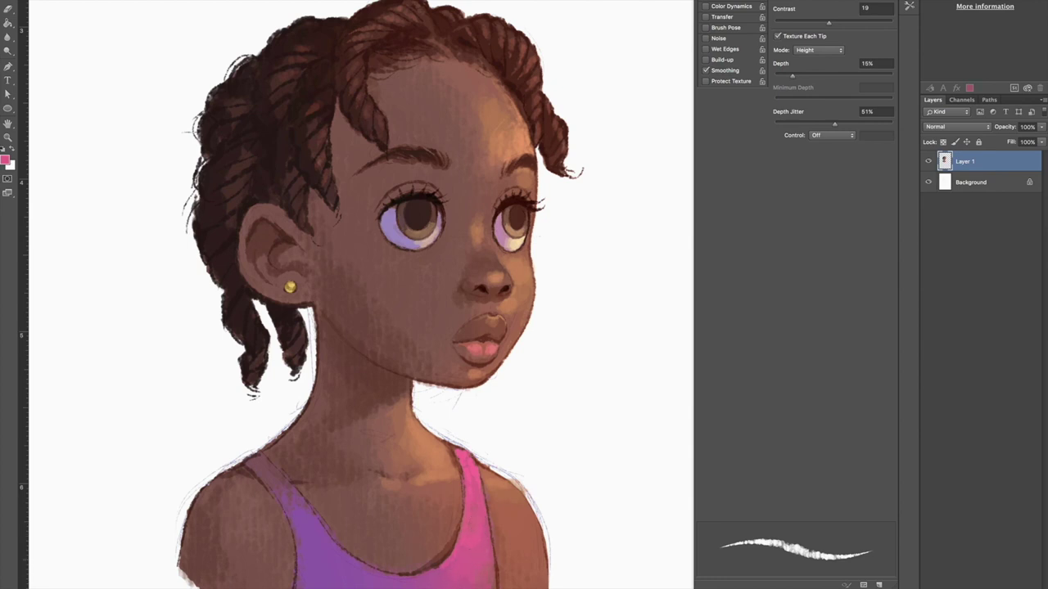
key(bracketleft)
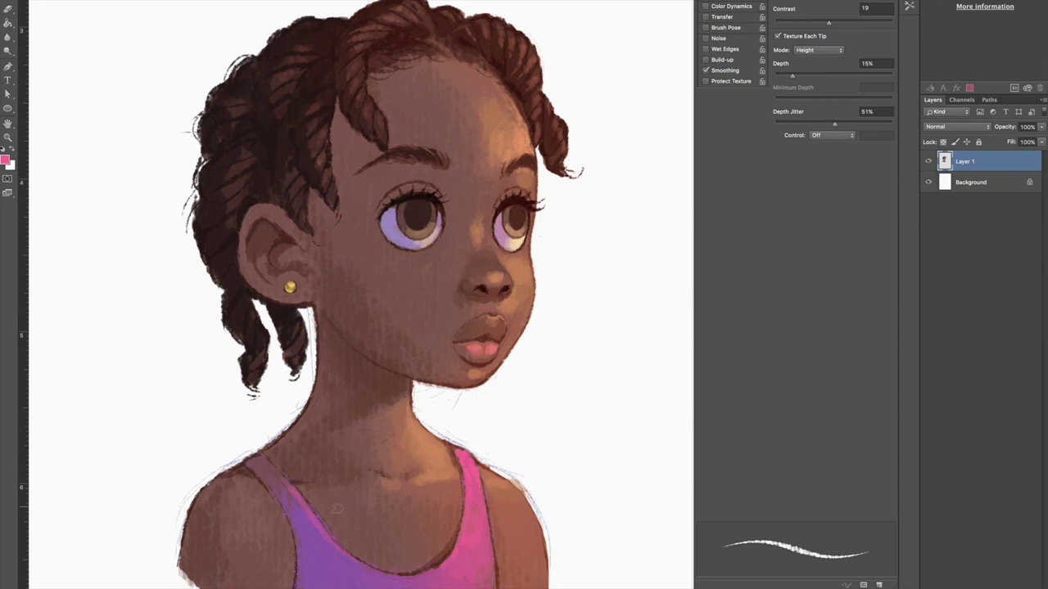
- Choose a brighter pink and highlight the edges of the tank top's strap and neckline, sampling the neckline colour
click(5, 161)
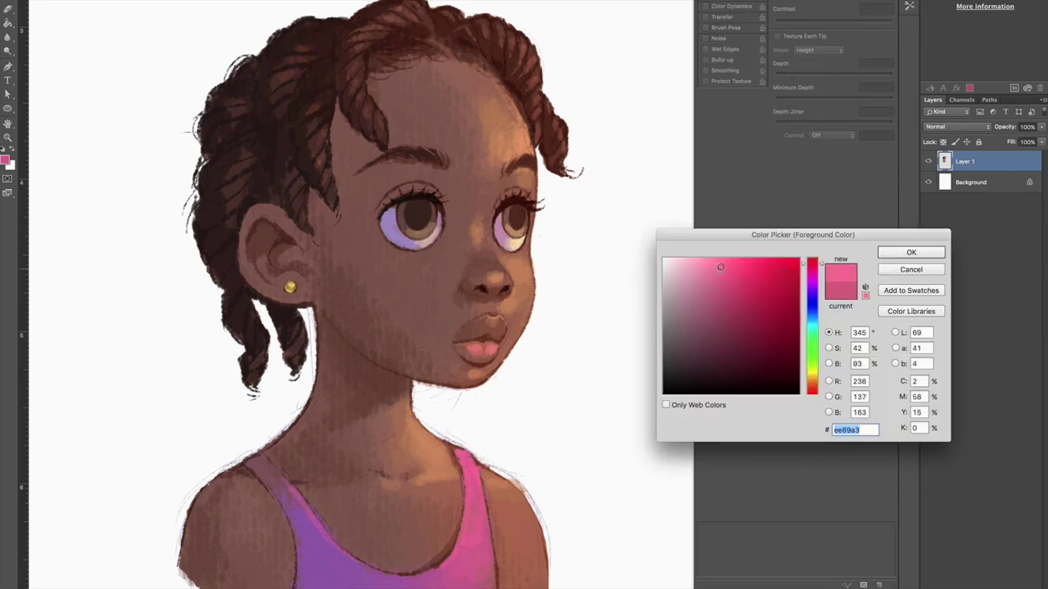
click(923, 250)
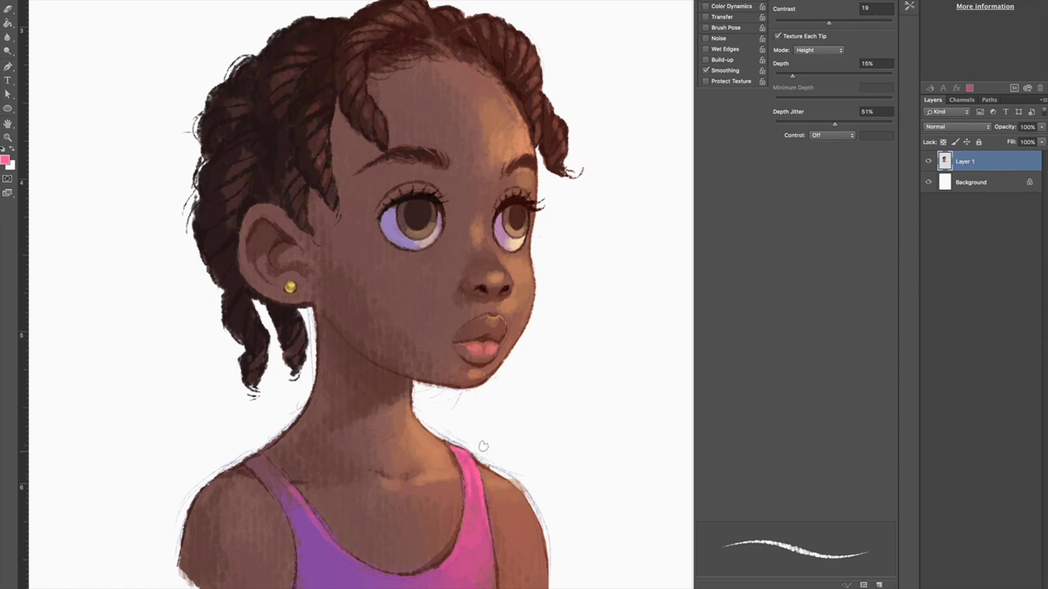
alt+click(417, 542)
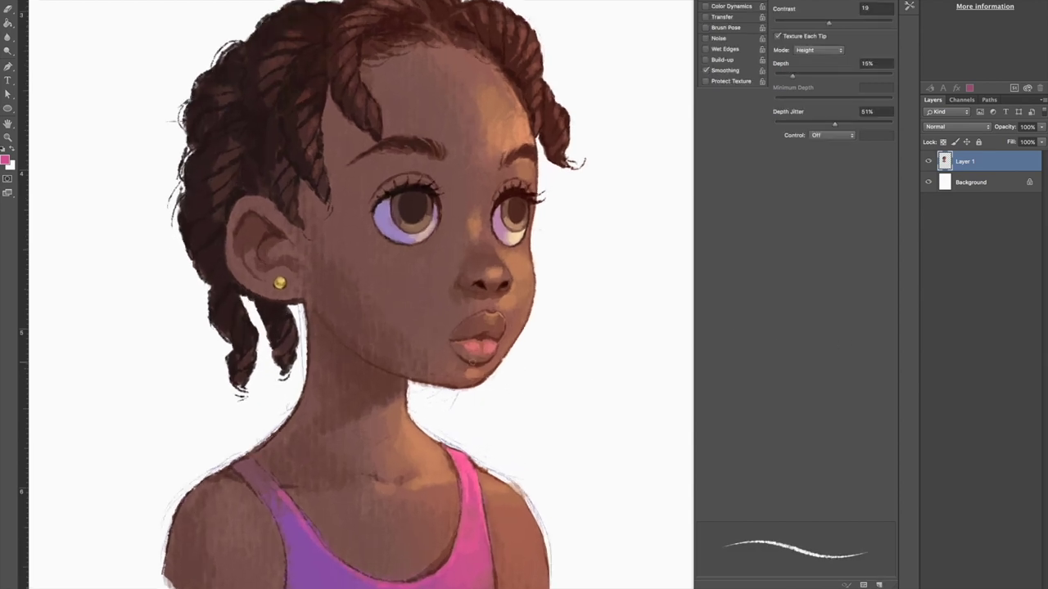
- Touch up the eye beside the nose's lit side with dark tones sampled from its pupil and lashes
alt+click(515, 205)
alt+click(512, 195)
key(ctrl+minus)
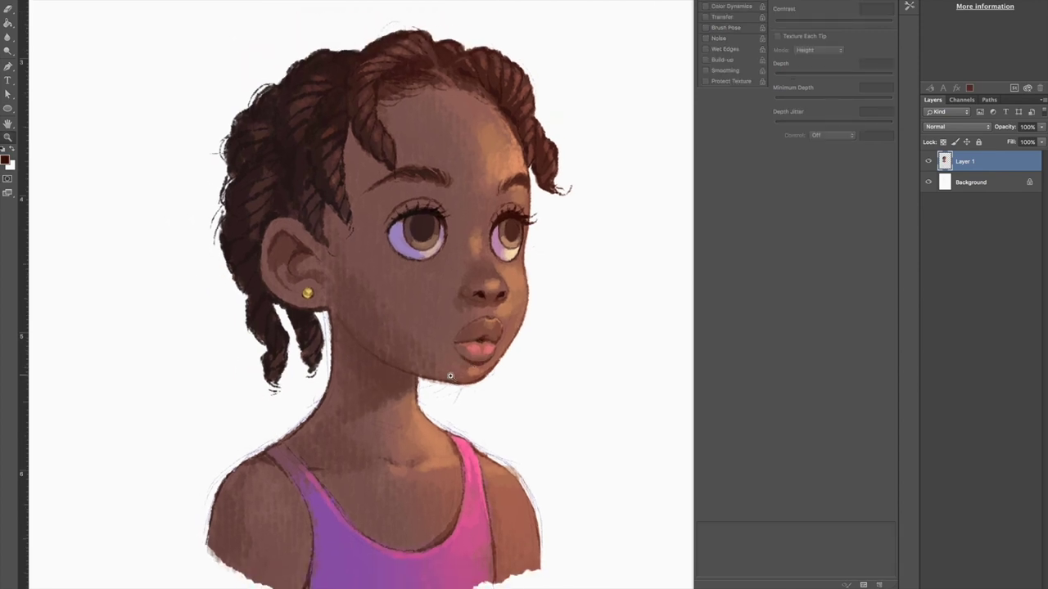
- Rename the painting layer "sketch" and add a new layer named "back color" directly beneath it
click(974, 183)
double_click(964, 162)
text(sketch)
key(Return)
key(ctrl+shift+alt+n)
double_click(968, 181)
text(back color)
key(Return)
- Choose a muted light pink and paint a large, rough-edged round backdrop behind the girl on the "back color" layer
click(6, 159)
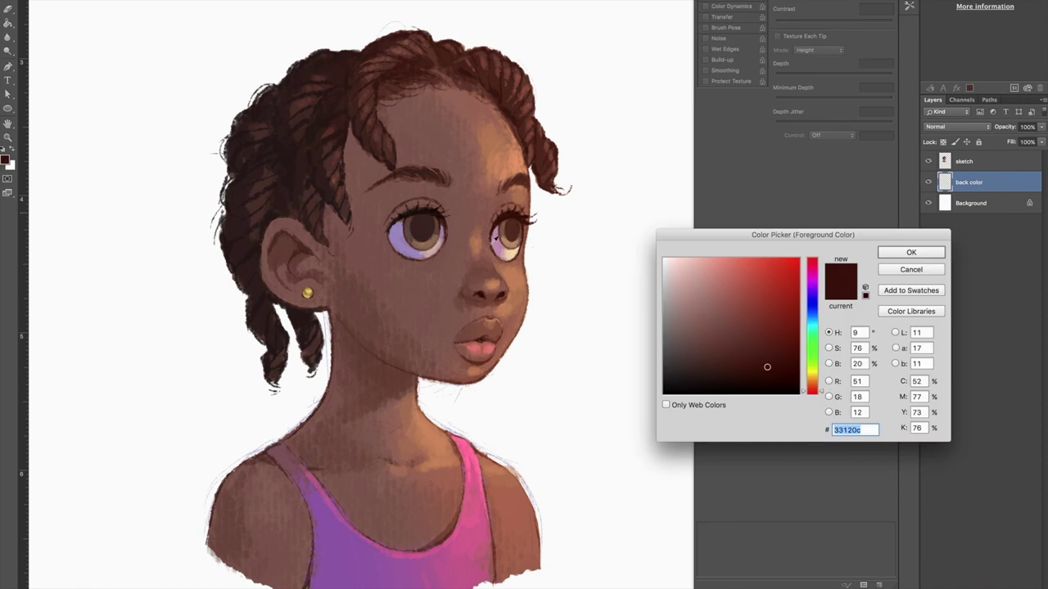
click(696, 266)
click(911, 252)
mouse_move(415, 87)
mouse_down()
mouse_move(270, 94)
mouse_move(246, 147)
mouse_move(306, 424)
mouse_move(311, 291)
mouse_move(213, 266)
mouse_move(147, 192)
mouse_move(195, 356)
mouse_move(211, 360)
mouse_move(154, 401)
mouse_move(213, 452)
mouse_move(180, 491)
mouse_up()
mouse_move(205, 294)
mouse_down()
mouse_move(160, 127)
mouse_move(298, 41)
mouse_move(184, 147)
mouse_move(113, 288)
mouse_move(164, 438)
mouse_up()
mouse_move(491, 17)
mouse_down()
mouse_move(573, 74)
mouse_move(585, 180)
mouse_move(563, 185)
mouse_move(598, 28)
mouse_move(620, 187)
mouse_move(614, 250)
mouse_move(466, 389)
mouse_move(481, 409)
mouse_move(466, 417)
mouse_move(573, 470)
mouse_move(556, 470)
mouse_move(550, 536)
mouse_move(536, 483)
mouse_move(629, 368)
mouse_move(643, 327)
mouse_move(650, 163)
mouse_move(573, 115)
mouse_move(613, 355)
mouse_move(655, 292)
mouse_move(646, 438)
mouse_move(577, 516)
mouse_move(644, 221)
mouse_up()
drag(554, 292, 535, 289)
mouse_move(647, 296)
mouse_down()
mouse_move(658, 240)
mouse_move(650, 336)
mouse_up()
mouse_move(140, 109)
mouse_down()
mouse_move(127, 135)
mouse_move(155, 63)
mouse_up()
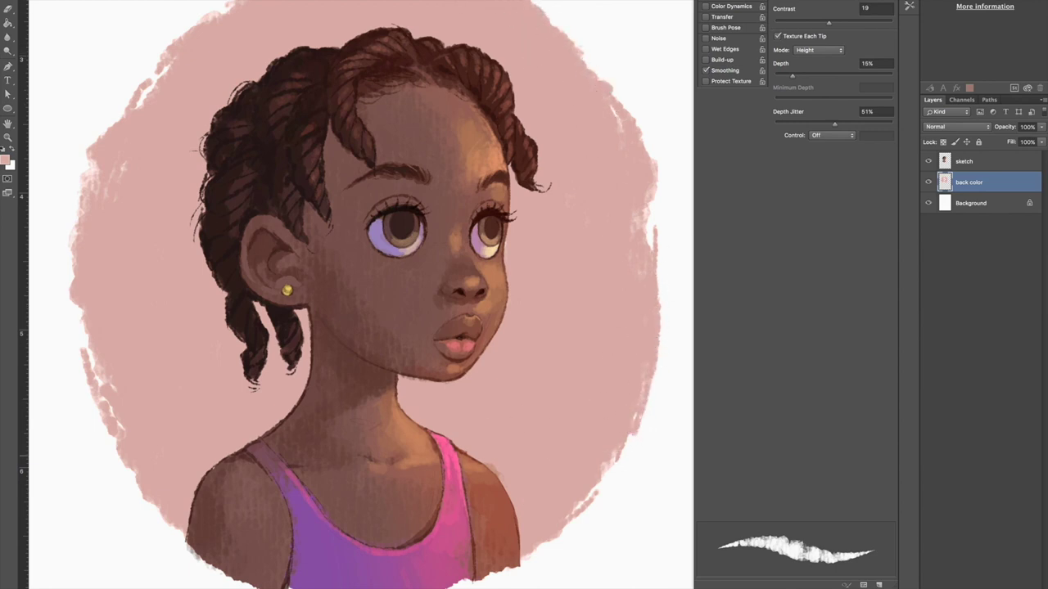
- Return to the "sketch" layer with a smaller brush and add tiny pupil catchlights in pale yellow (fff9d9)
click(980, 164)
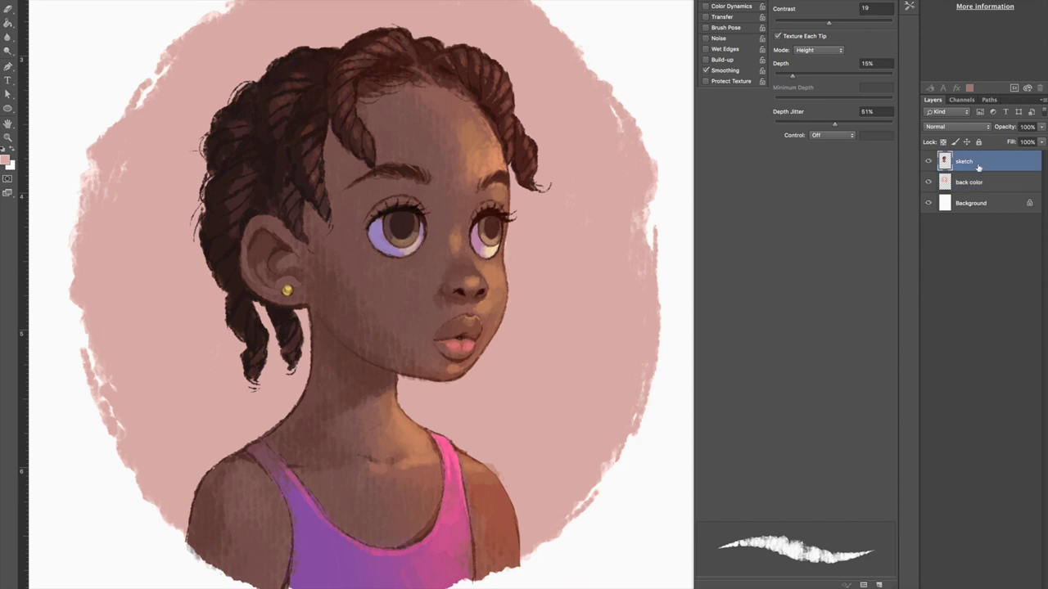
key([)
key([)
key([)
key(x)
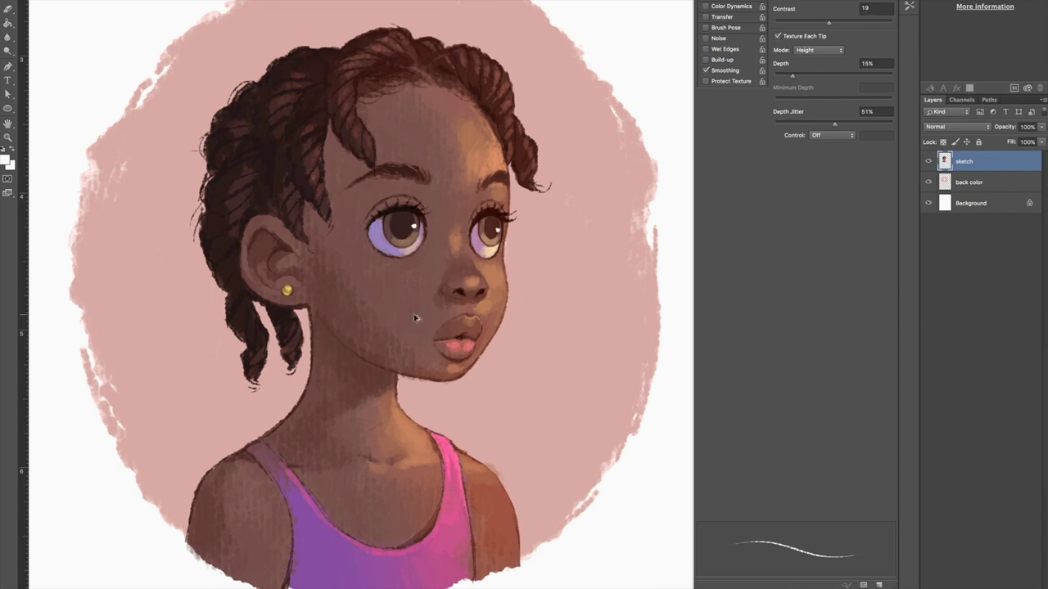
click(8, 162)
click(812, 375)
click(683, 259)
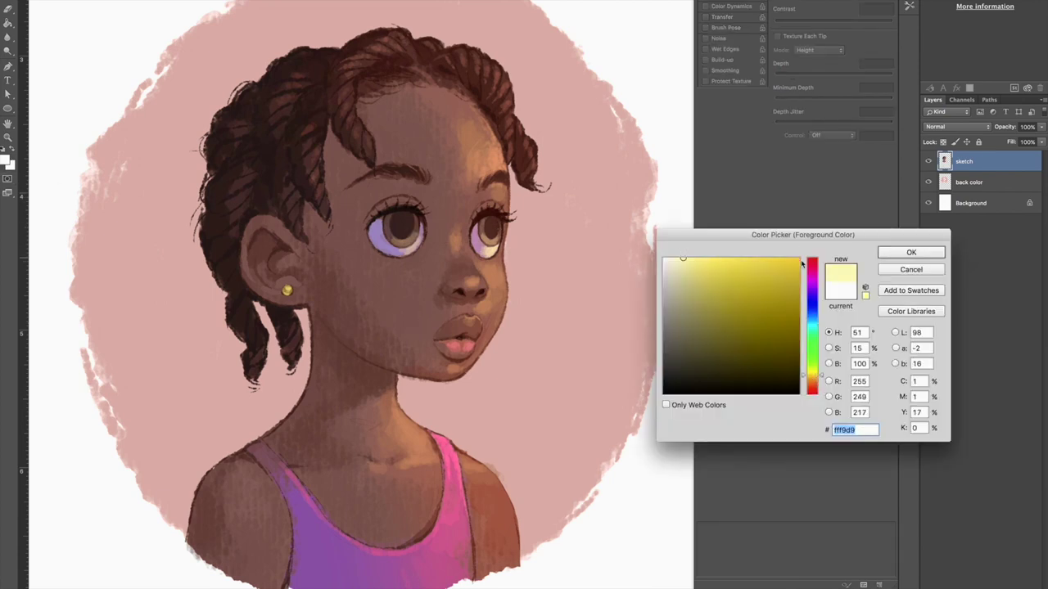
click(920, 253)
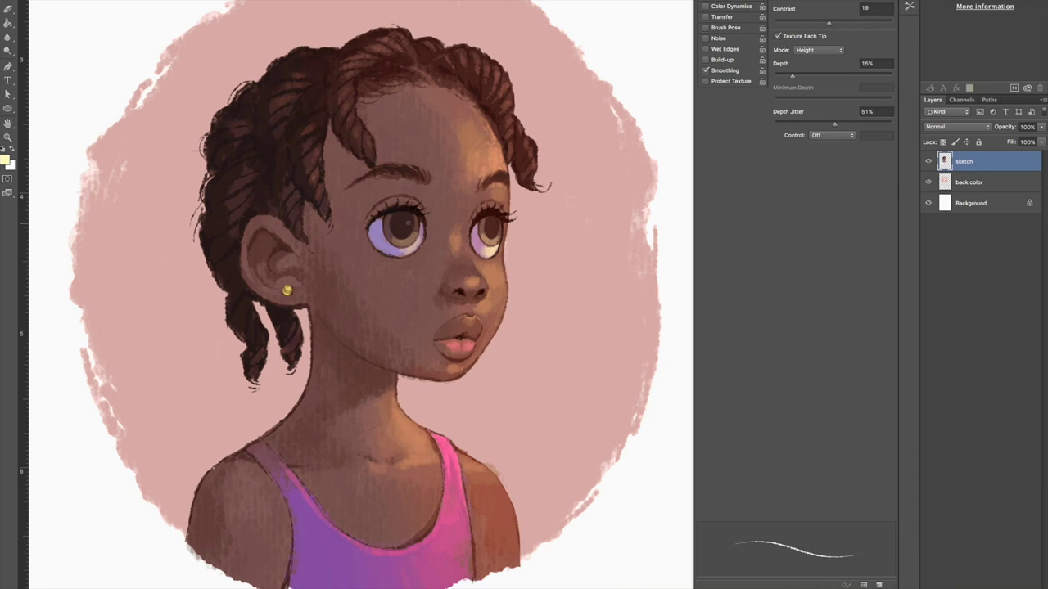
- Choose a near-white cool tint and paint bright reflections in the whites of both eyes
click(7, 161)
click(682, 279)
drag(812, 328, 812, 304)
drag(724, 267, 669, 256)
click(910, 253)
- Choose a light peach (f7b58b) and paint soft highlights on the nose tip and the upper lip
click(5, 160)
key(ctrl+v)
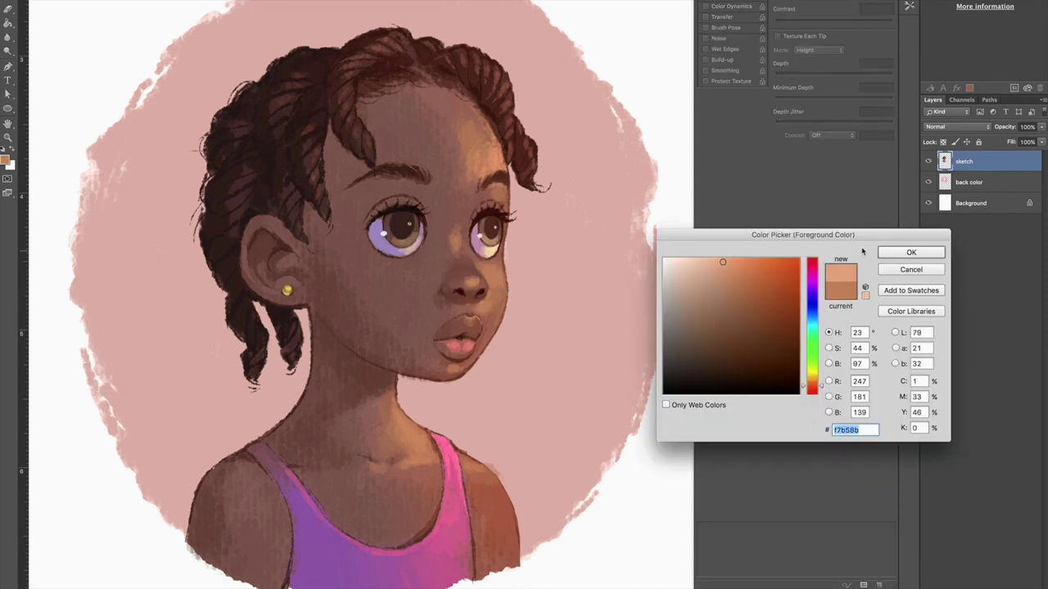
key(Return)
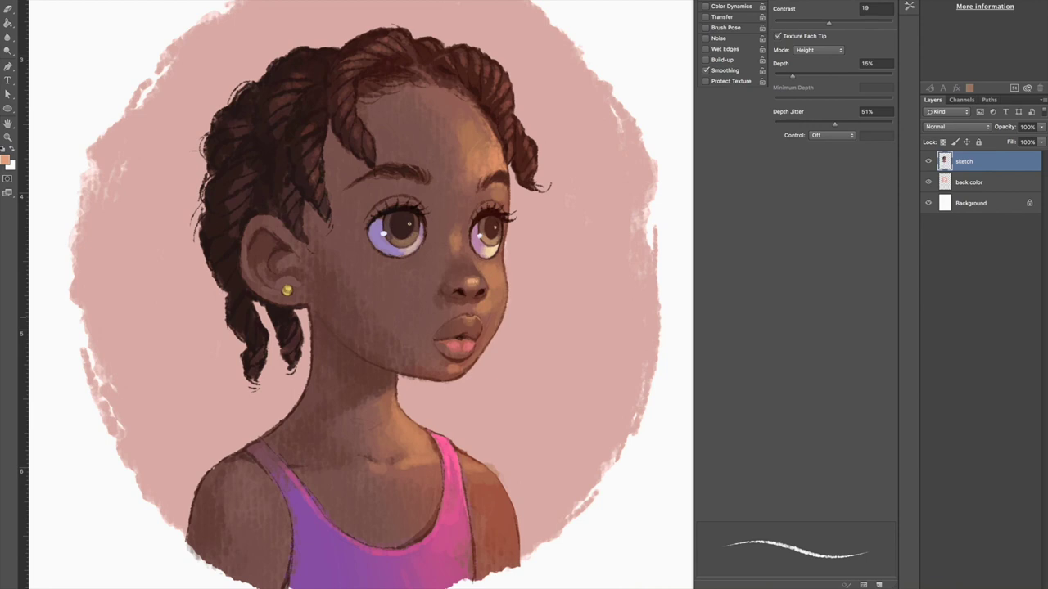
drag(476, 329, 486, 318)
- Choose another lip highlight colour and refine the lower lip with tones sampled around it
click(5, 161)
key(ctrl+v)
key(Return)
alt+click(471, 361)
alt+click(456, 362)
- Draw fine flyaway hairs around the crown, back and hanging locks with a smaller brush in sampled hair colours
key(bracketleft)
alt+click(319, 51)
drag(381, 26, 332, 48)
drag(219, 110, 182, 132)
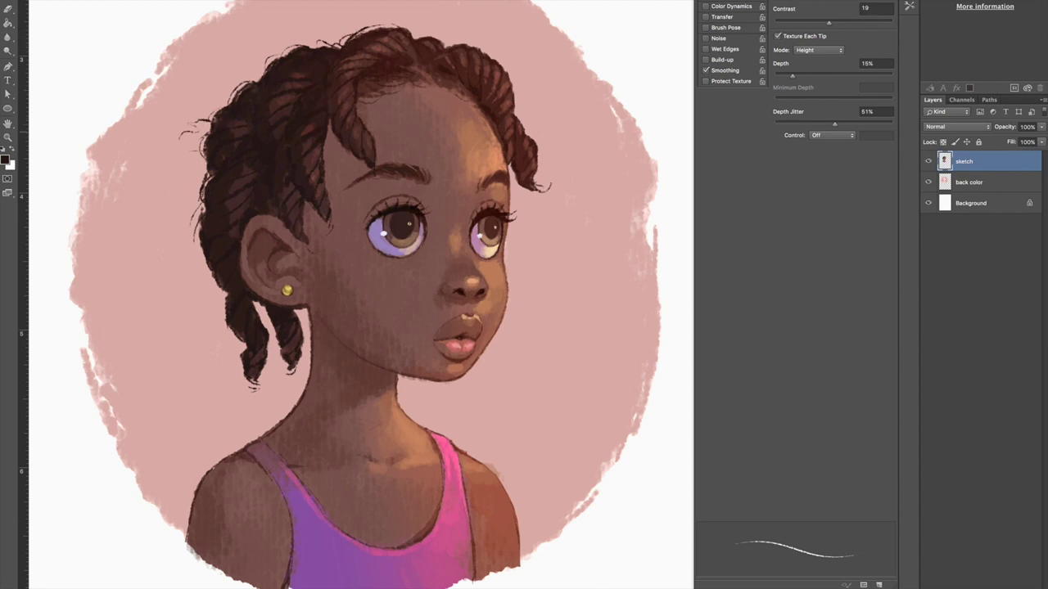
drag(243, 344, 214, 283)
drag(193, 229, 206, 270)
mouse_move(254, 80)
mouse_down()
mouse_move(280, 51)
mouse_move(365, 19)
mouse_move(440, 32)
mouse_up()
mouse_move(267, 297)
mouse_down()
mouse_move(272, 333)
mouse_move(306, 327)
mouse_up()
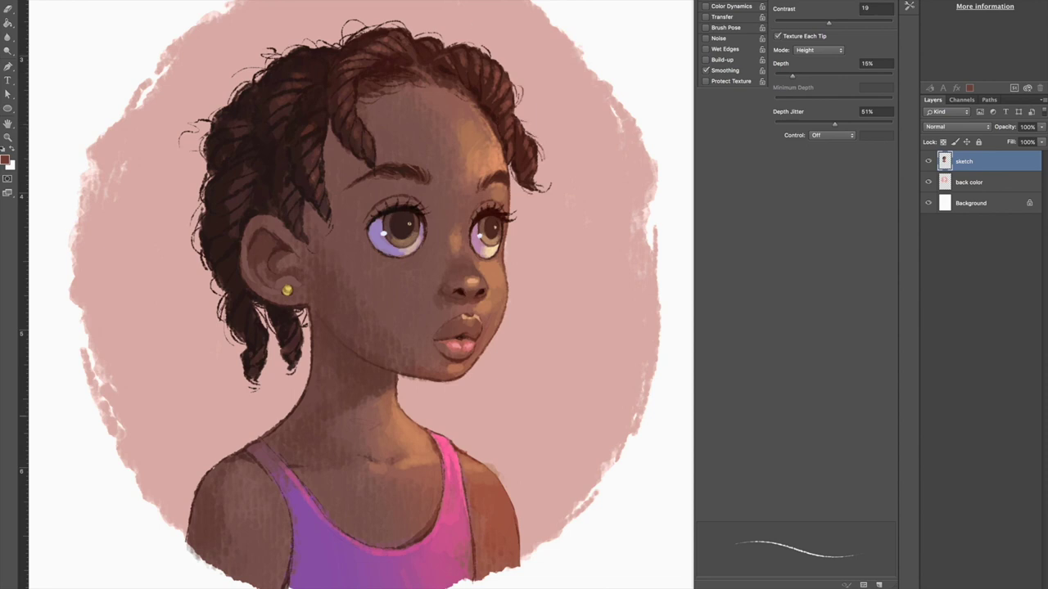
- Add a text layer in a Chalkboard font containing the artist's social media handle
key(t)
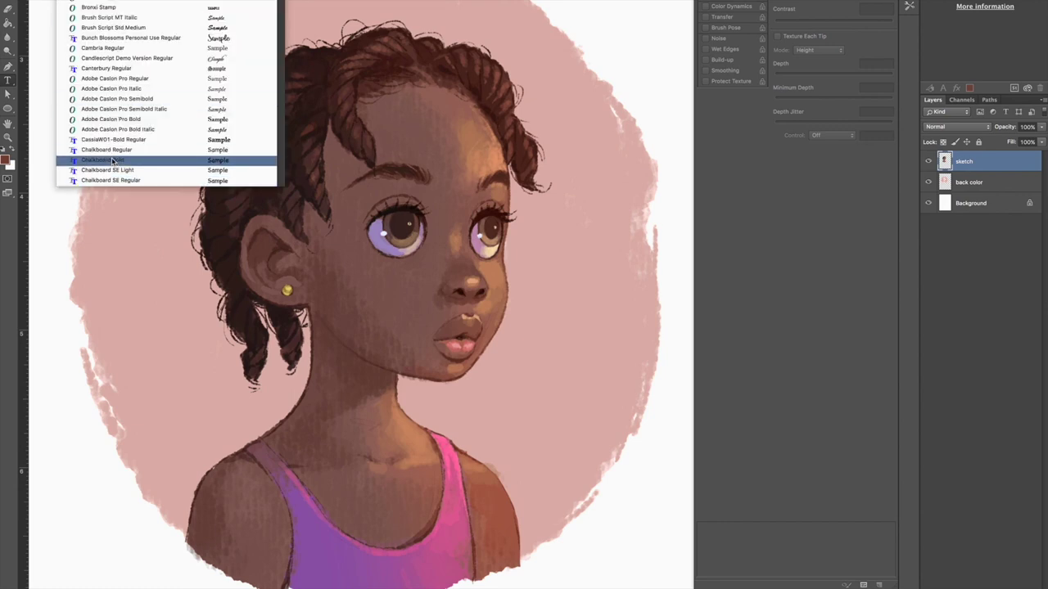
click(518, 443)
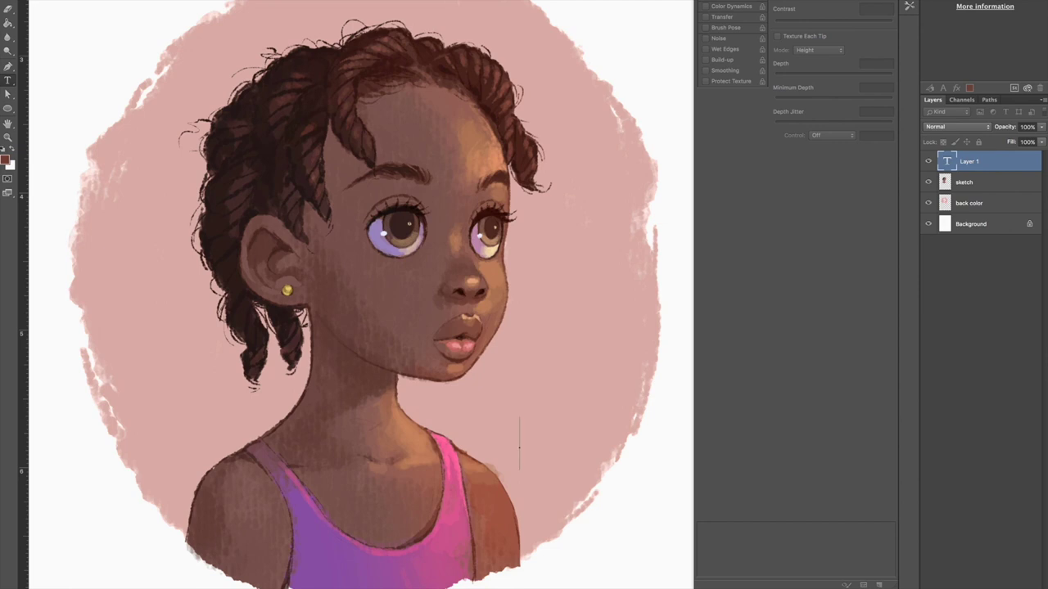
text(@el.carna)
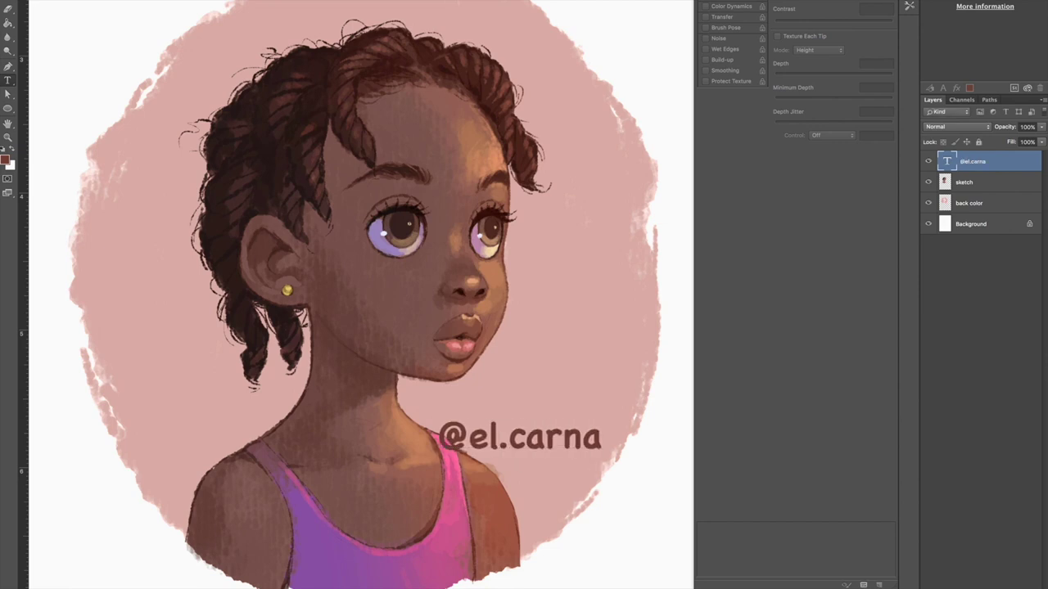
- Set the handle text's colour to white (ffffff) and reduce its size
text(ffffff)
key(Return)
key(ctrl+shift+comma)
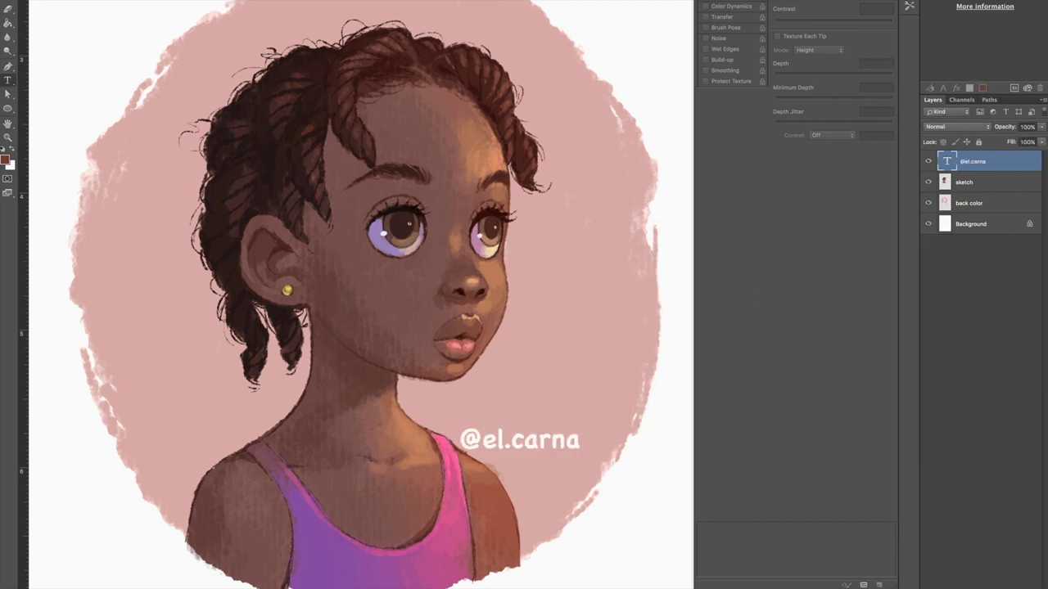
key(ctrl+shift+comma)
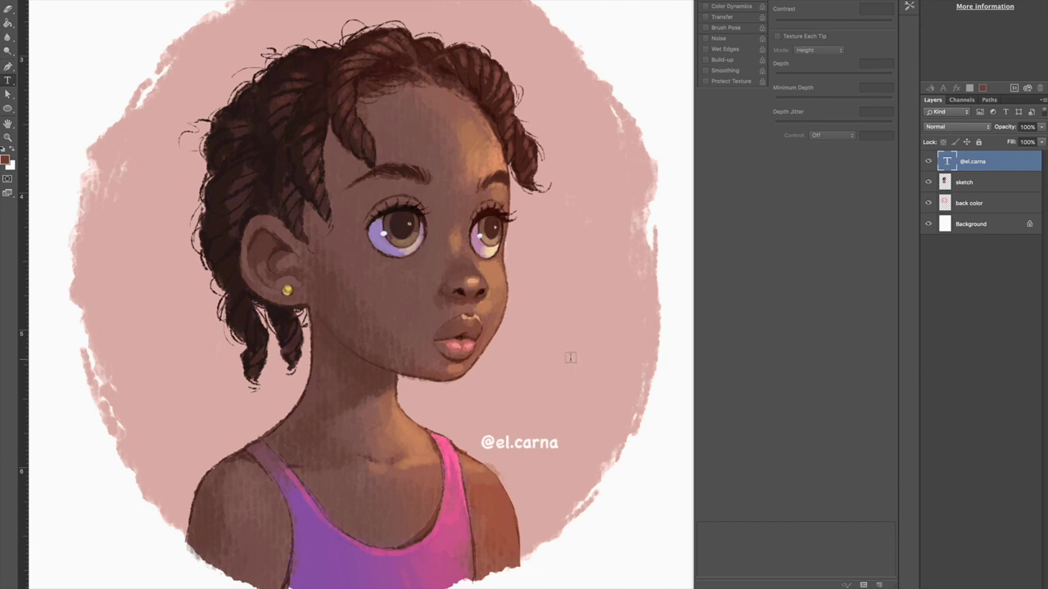
- Move the handle text onto the pink backdrop beside the neck on the earring side, and hide the brush settings
drag(543, 444, 206, 427)
key(t)
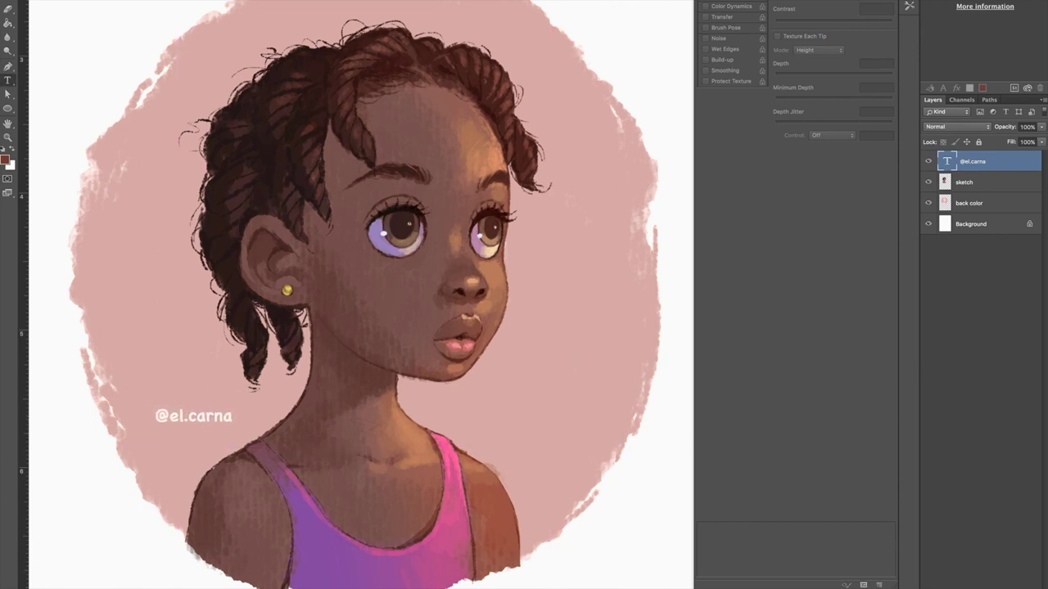
key(shift+Right)
key(F5)
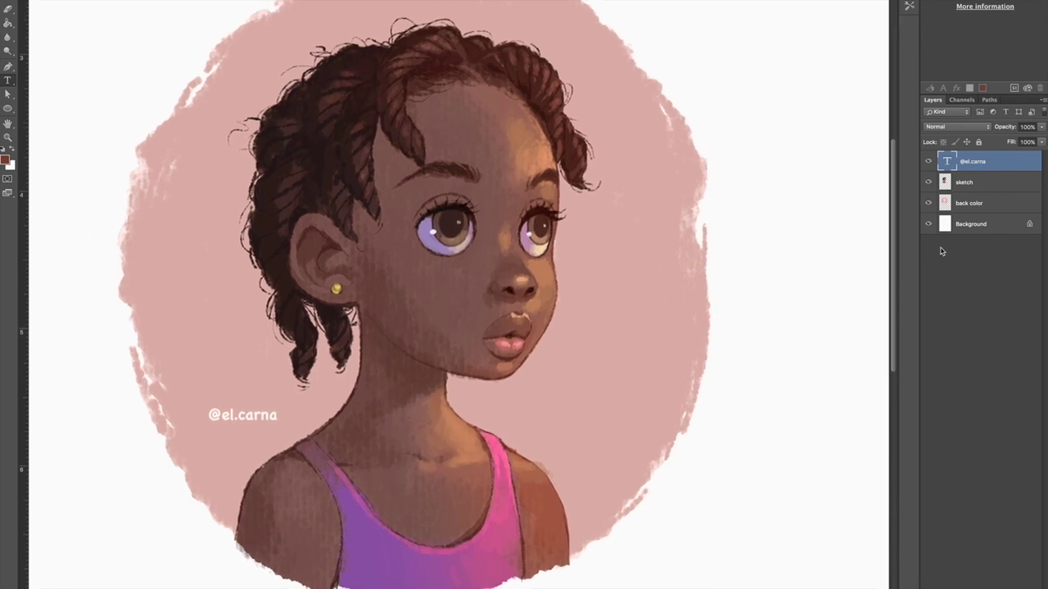
- Extend the backdrop's edge on the face's side with sampled pink on the "back color" layer, and return to "sketch"
click(968, 203)
alt+click(701, 316)
drag(701, 316, 706, 340)
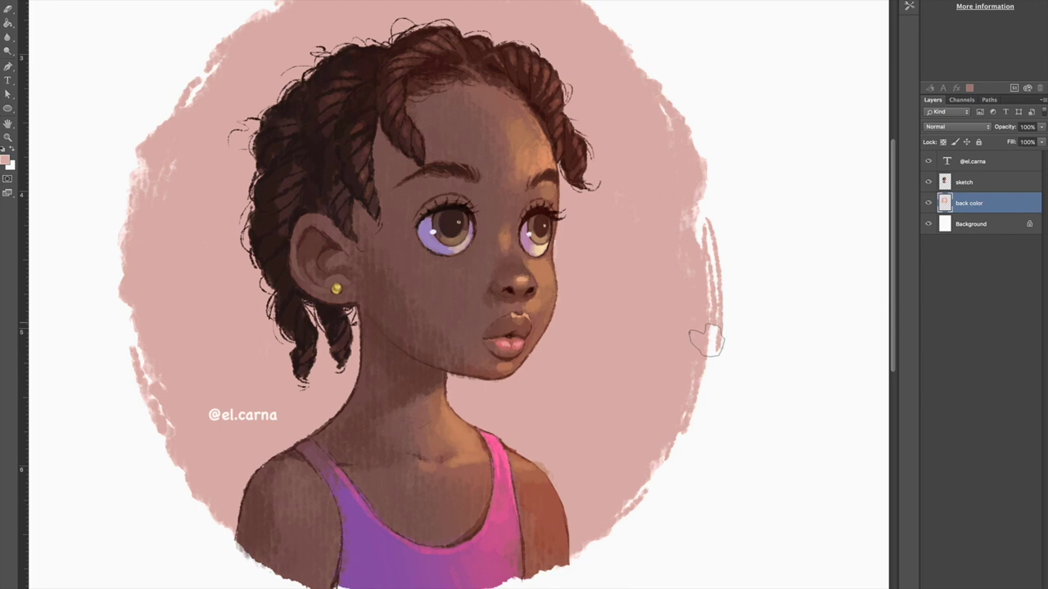
mouse_move(712, 203)
mouse_down()
mouse_move(687, 227)
mouse_move(694, 305)
mouse_up()
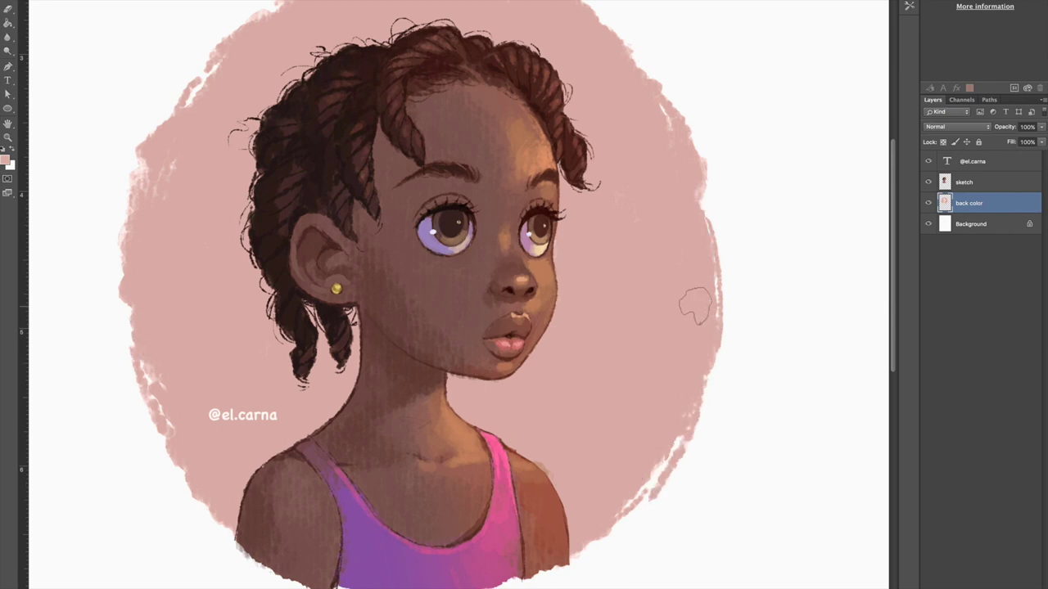
key(alt+bracketright)
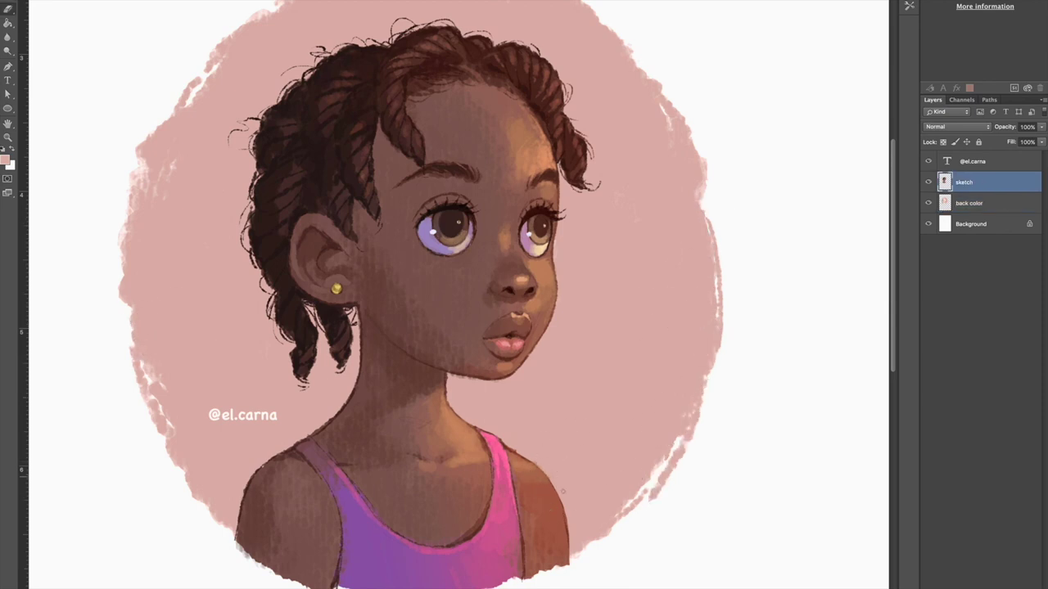